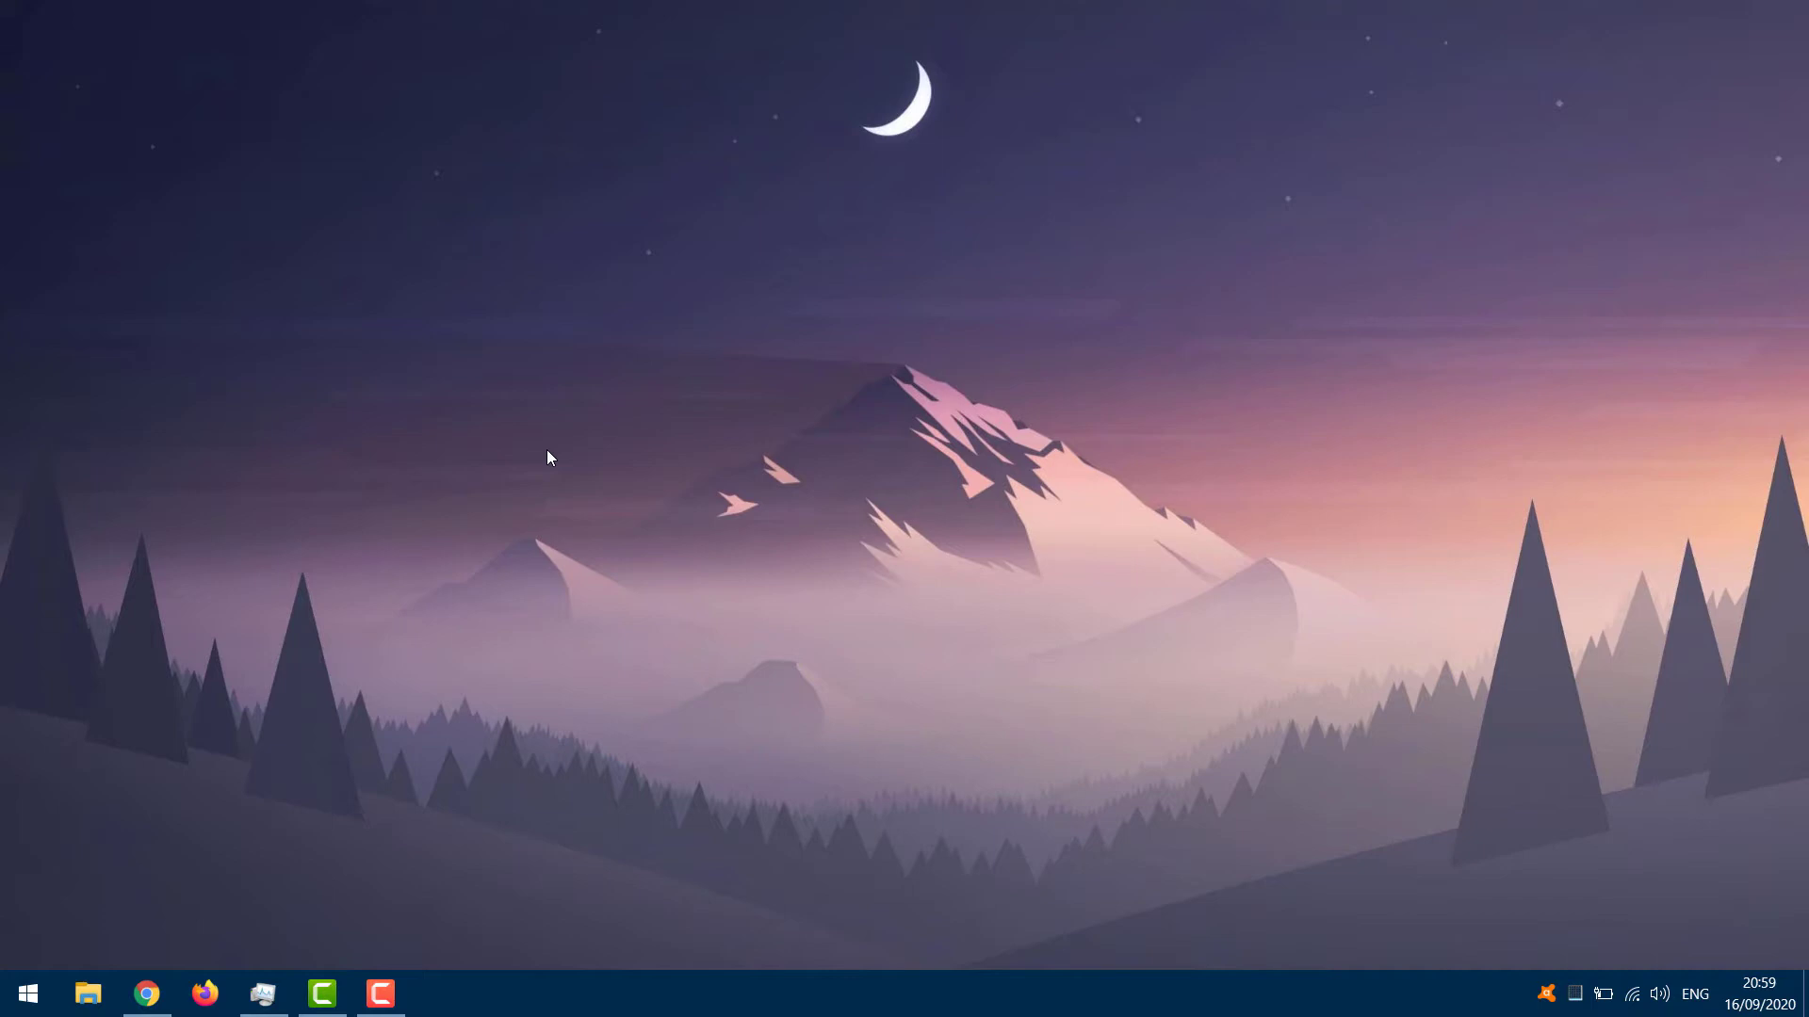
- Turn on Show desktop icons from the desktop's View menu, then select and deselect the top-left icons
right_click(548, 456)
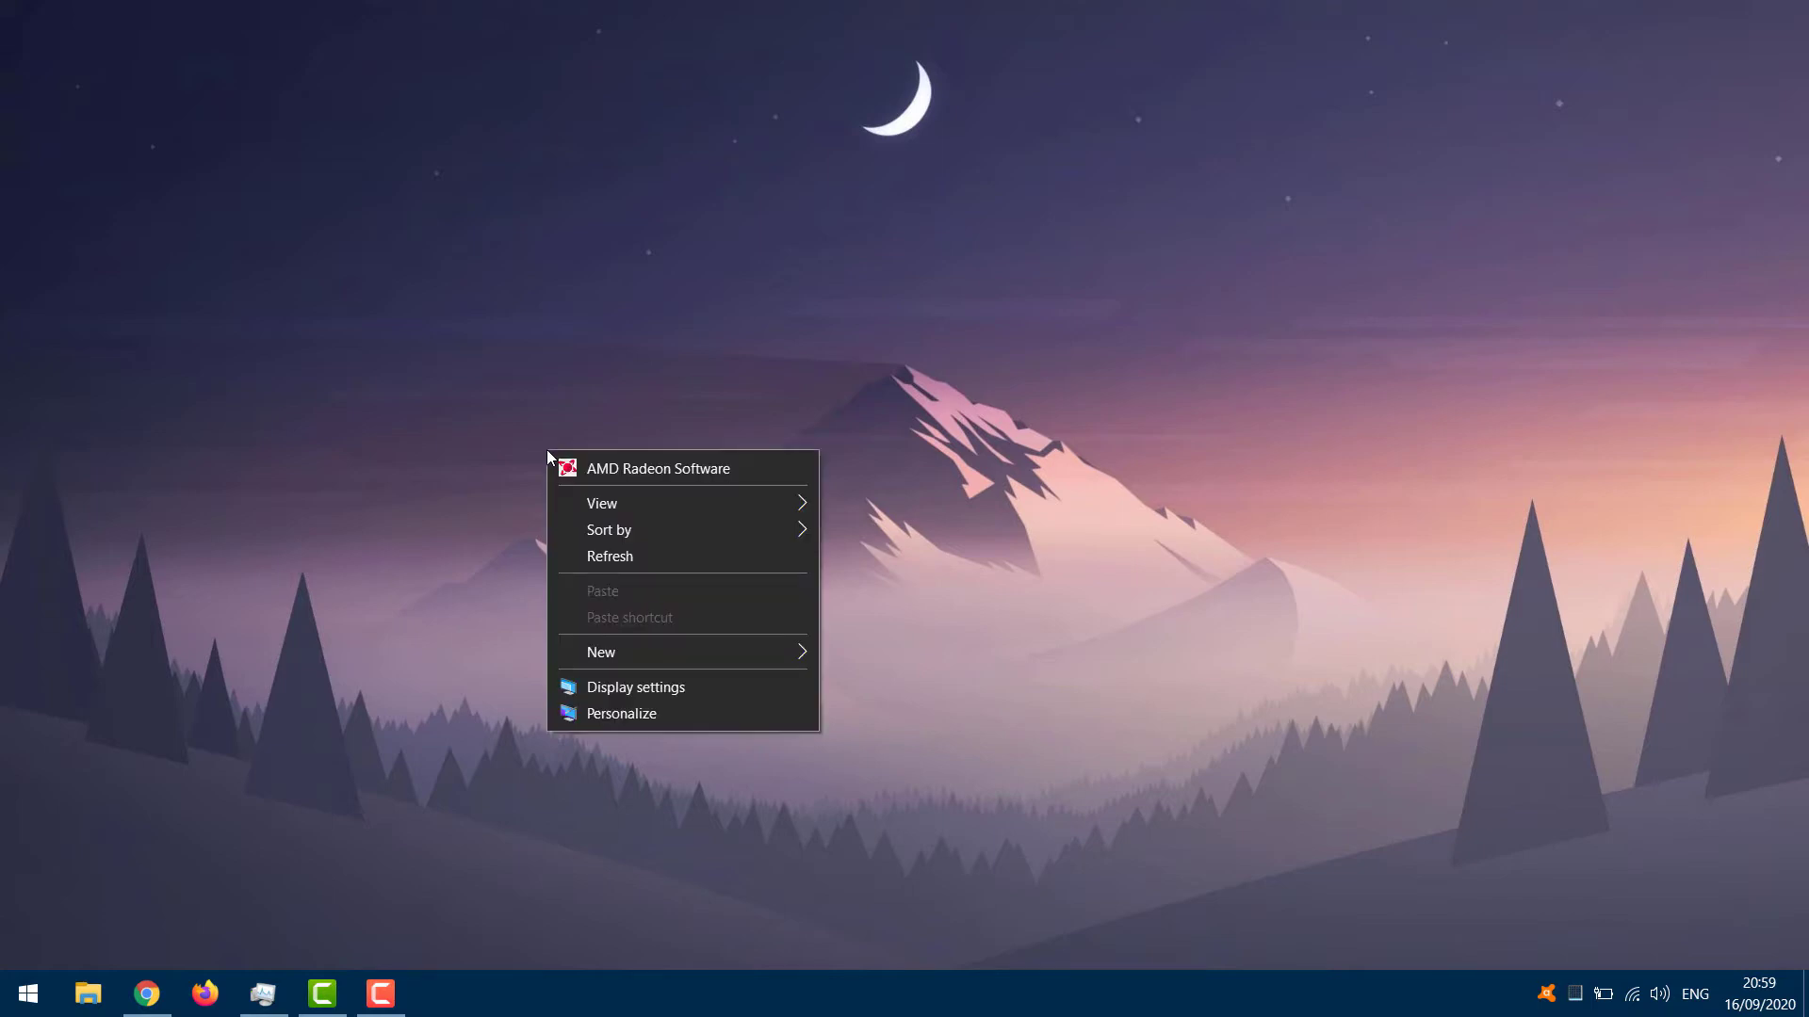
mouse_move(701, 509)
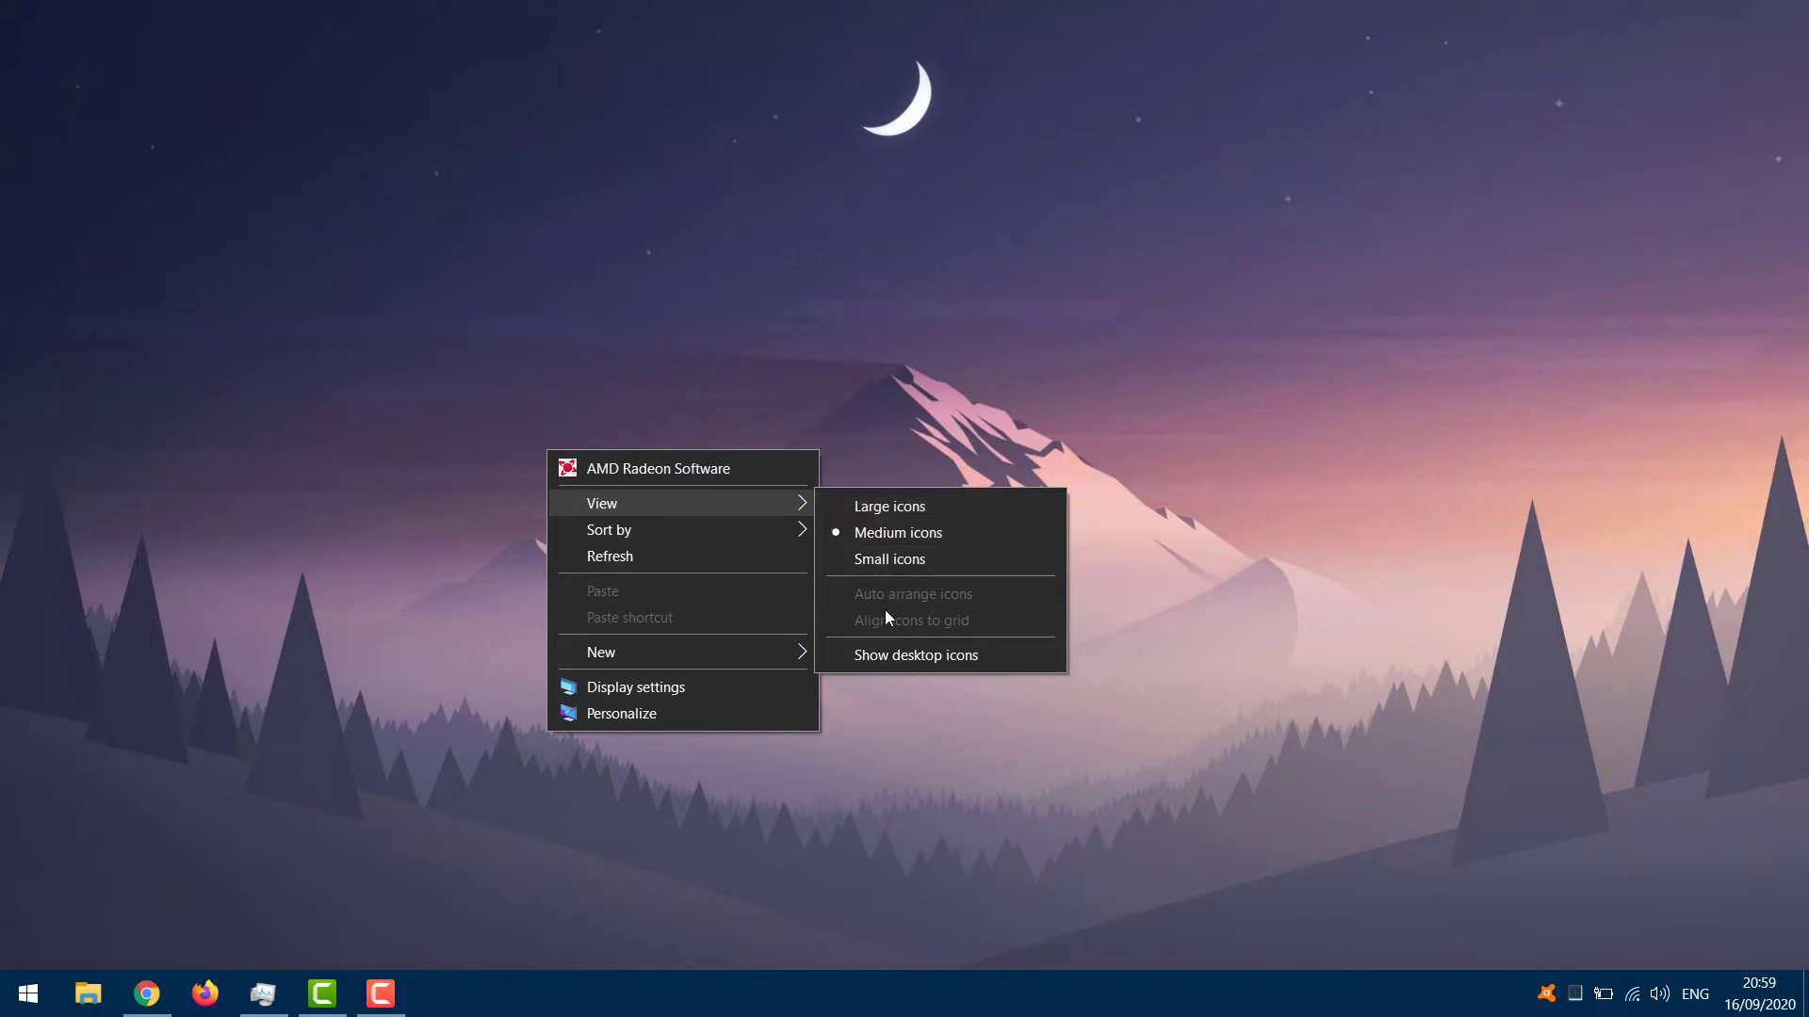
left_click(912, 656)
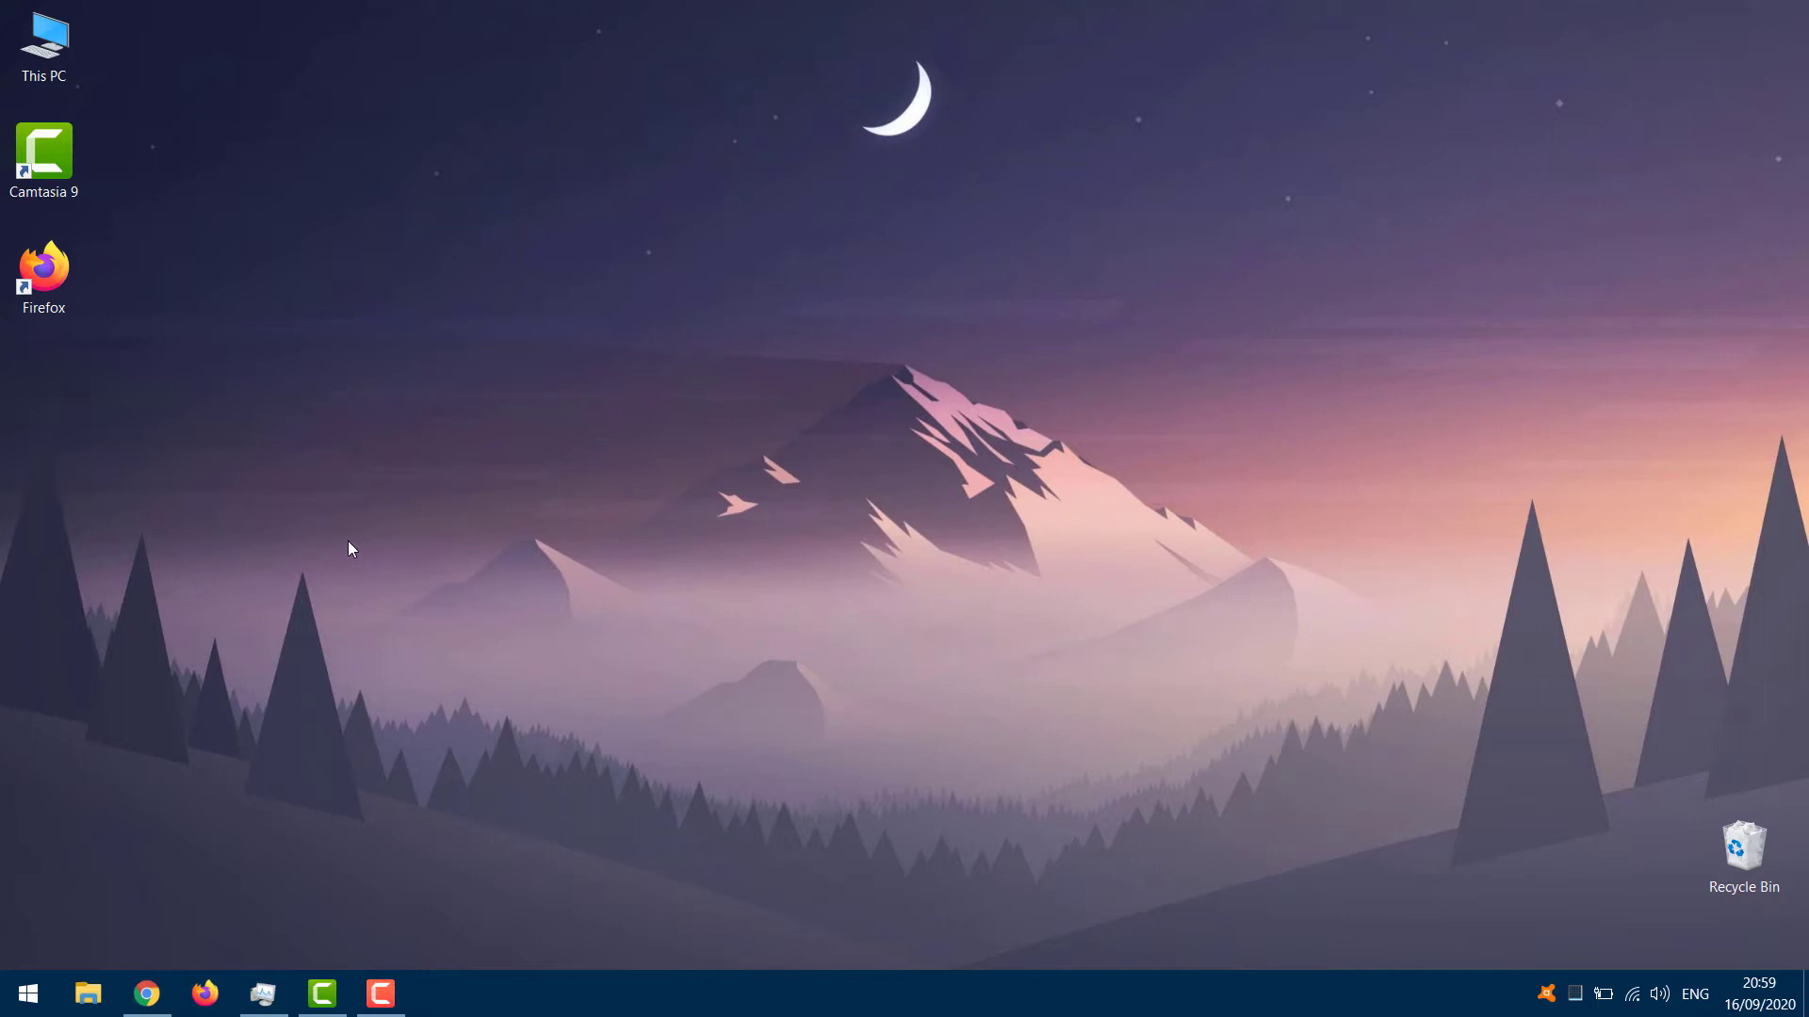
left_click_drag(140, 489, 10, 9)
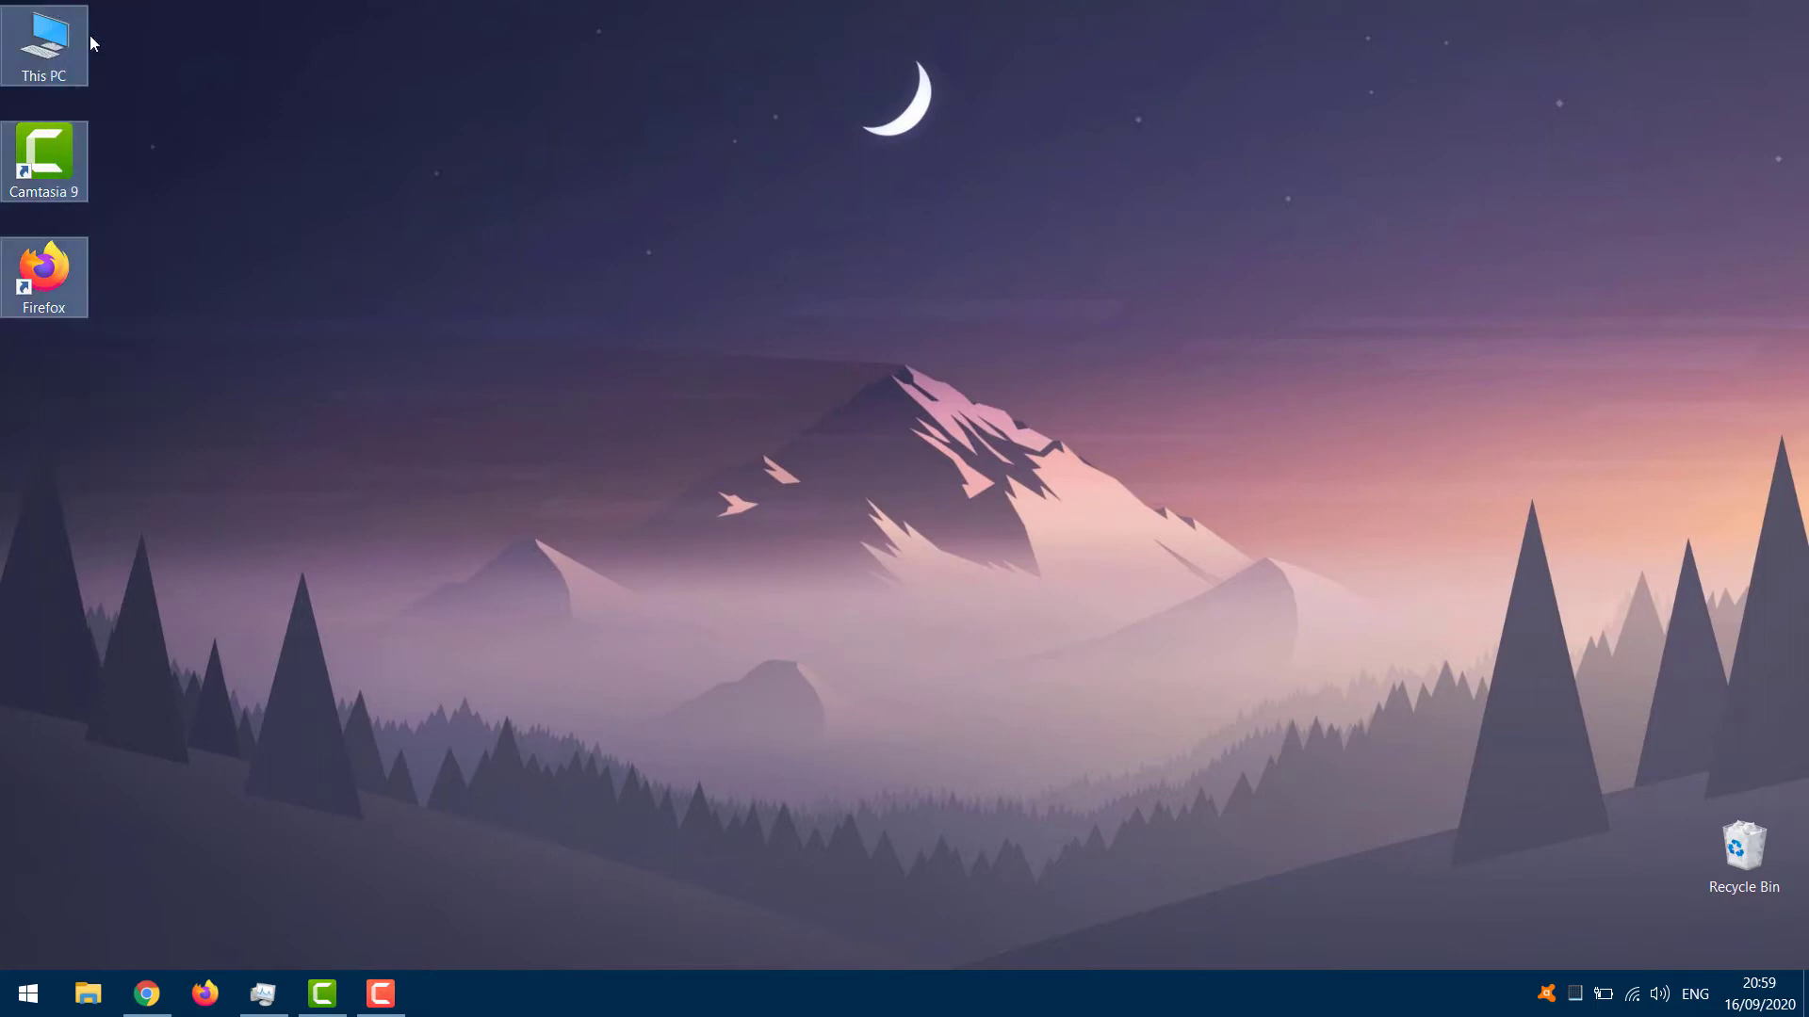
left_click(270, 268)
left_click_drag(257, 449, 4, 5)
left_click(367, 384)
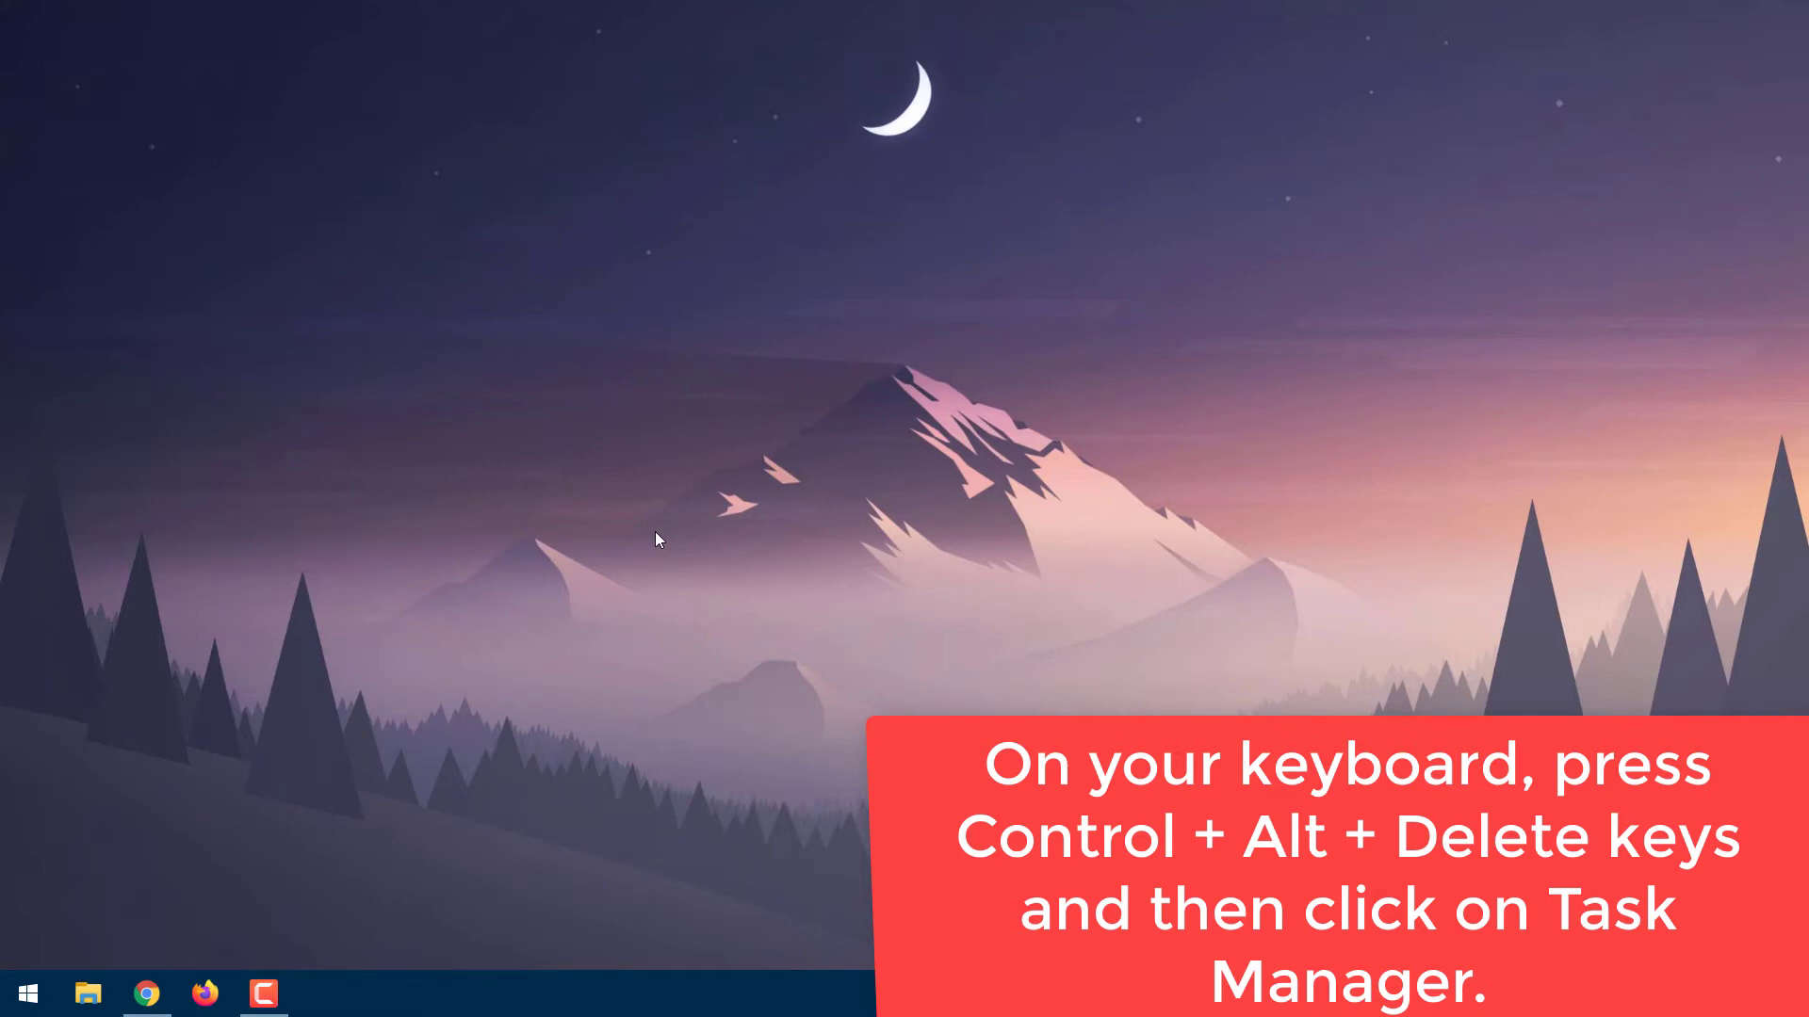
- Open Task Manager from the Ctrl+Alt+Delete security screen
key("ctrl+alt+Delete")
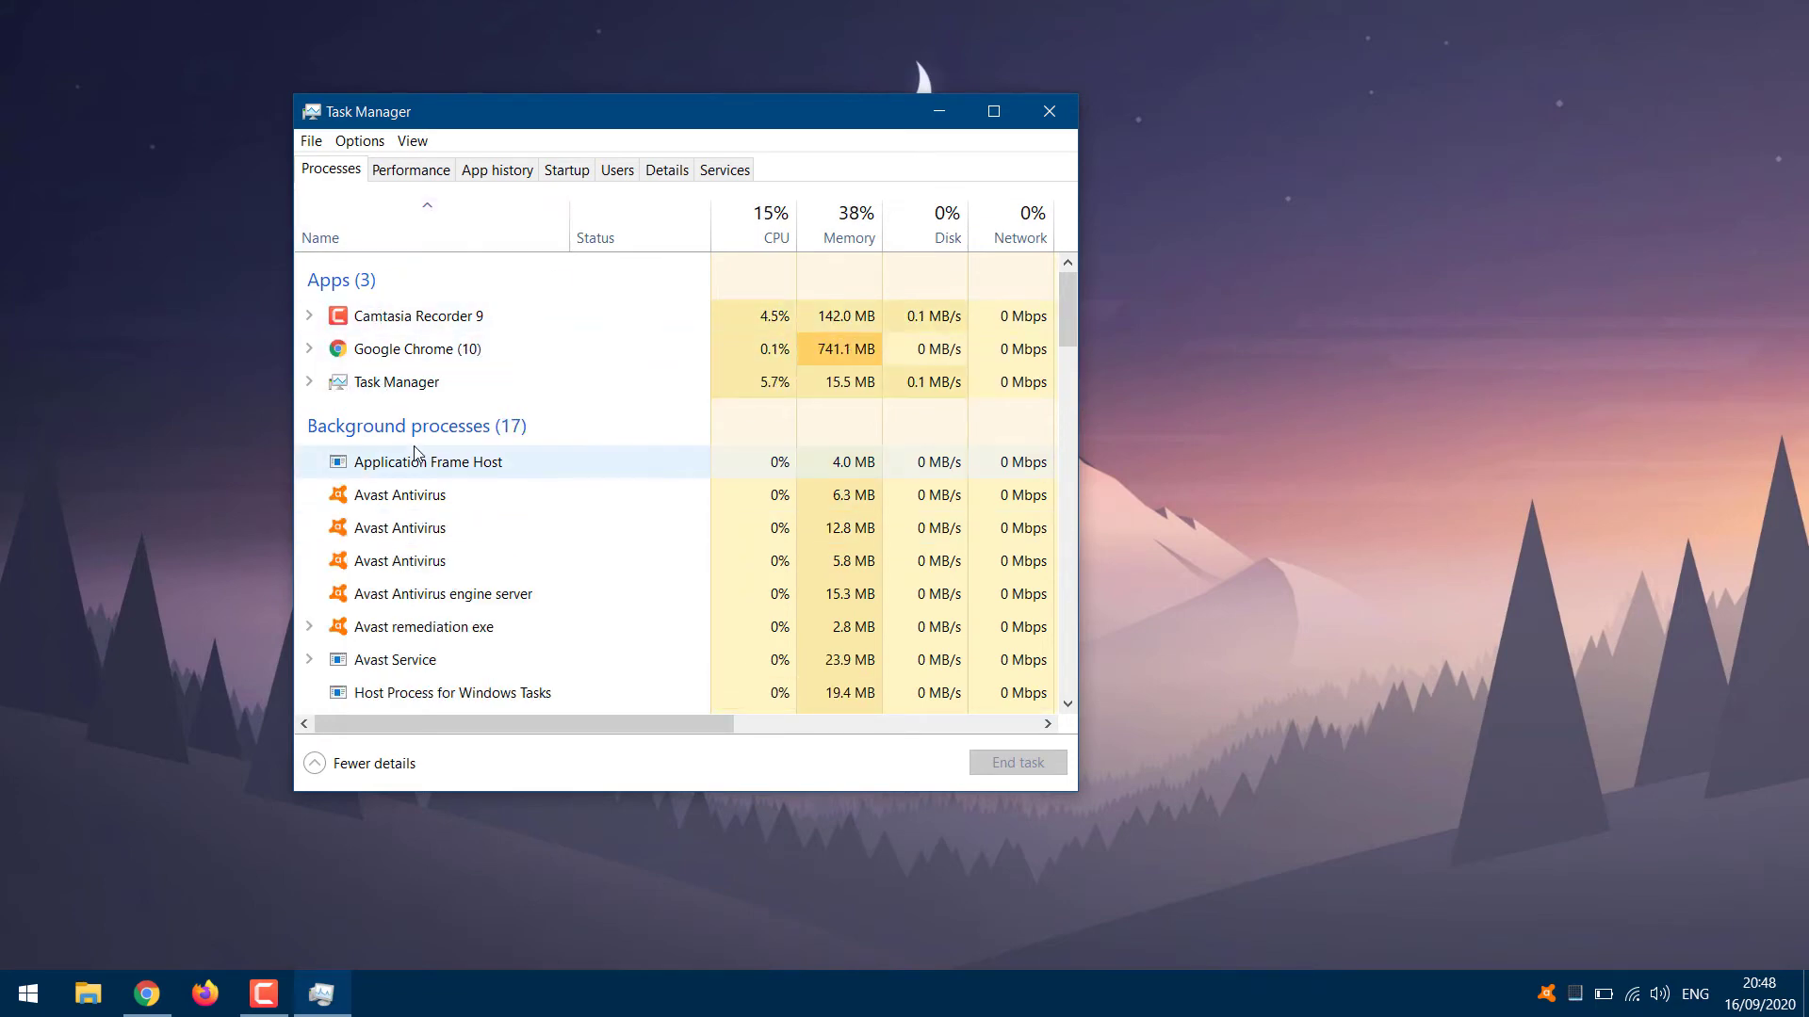
- Scroll down to Windows Explorer in the Processes list and open its context menu
scroll(415, 452, "down", 5)
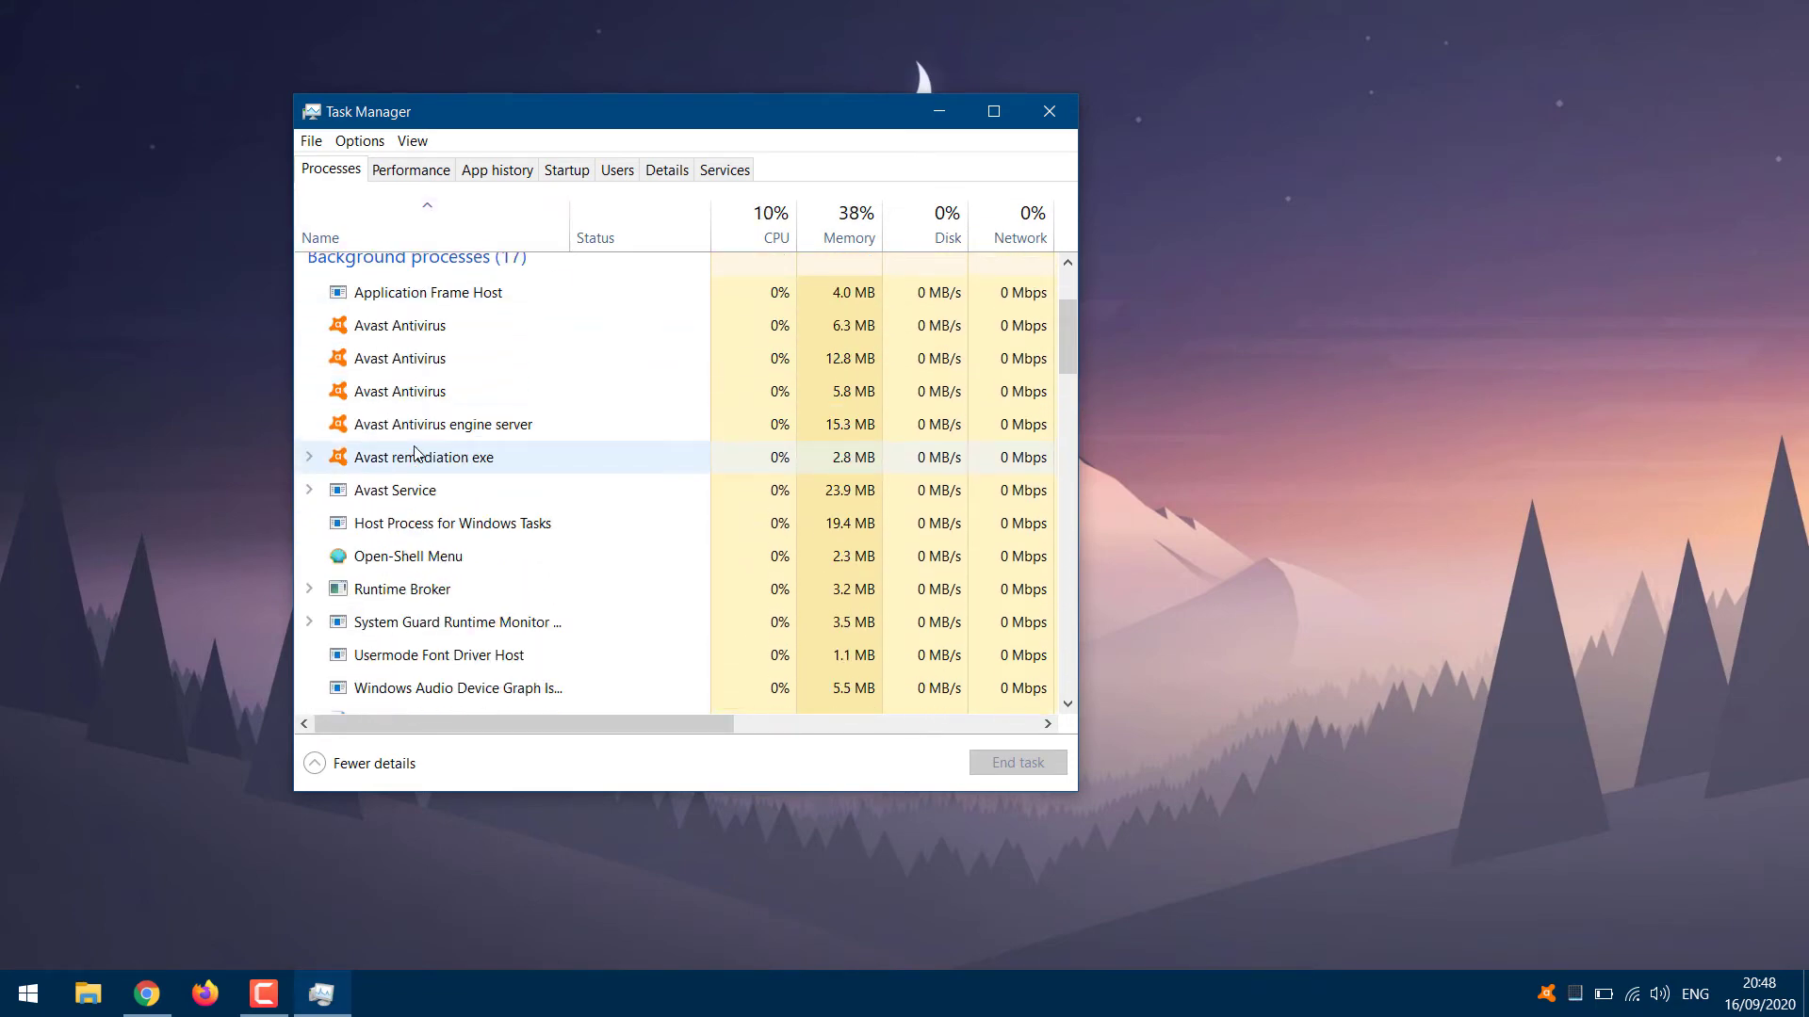
scroll(415, 453, "down", 8)
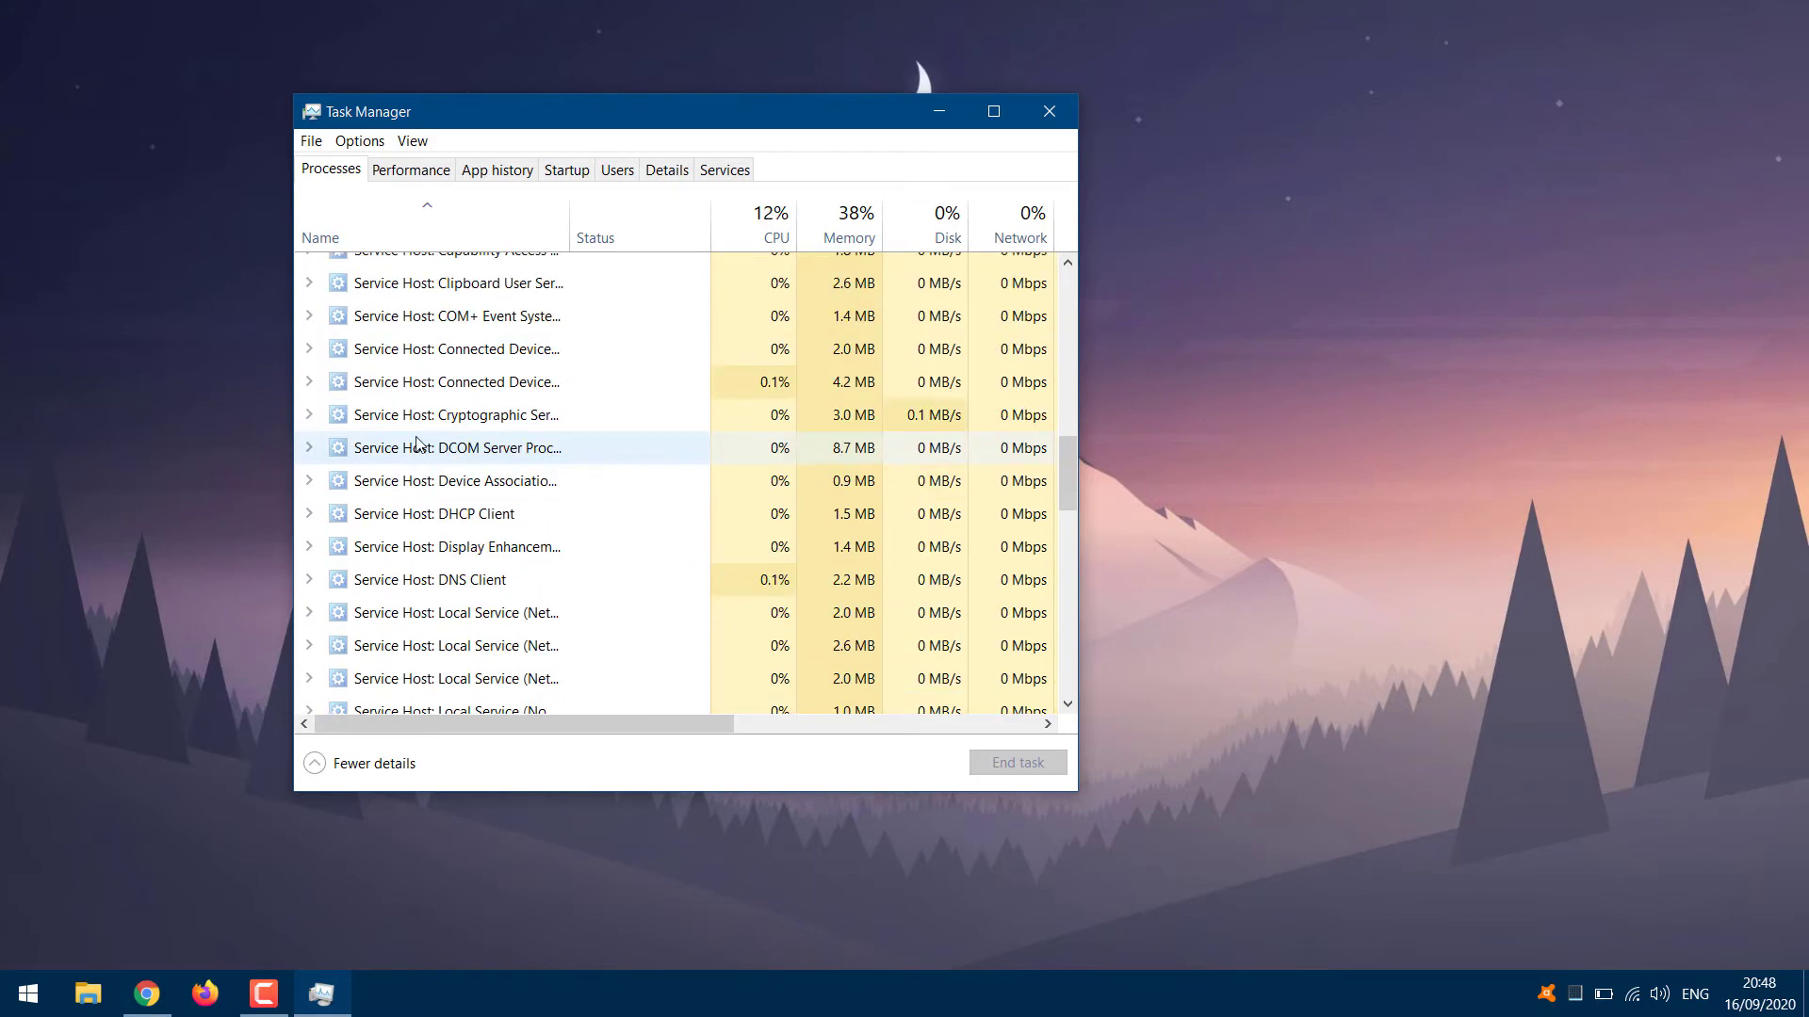
scroll(578, 594, "down", 12)
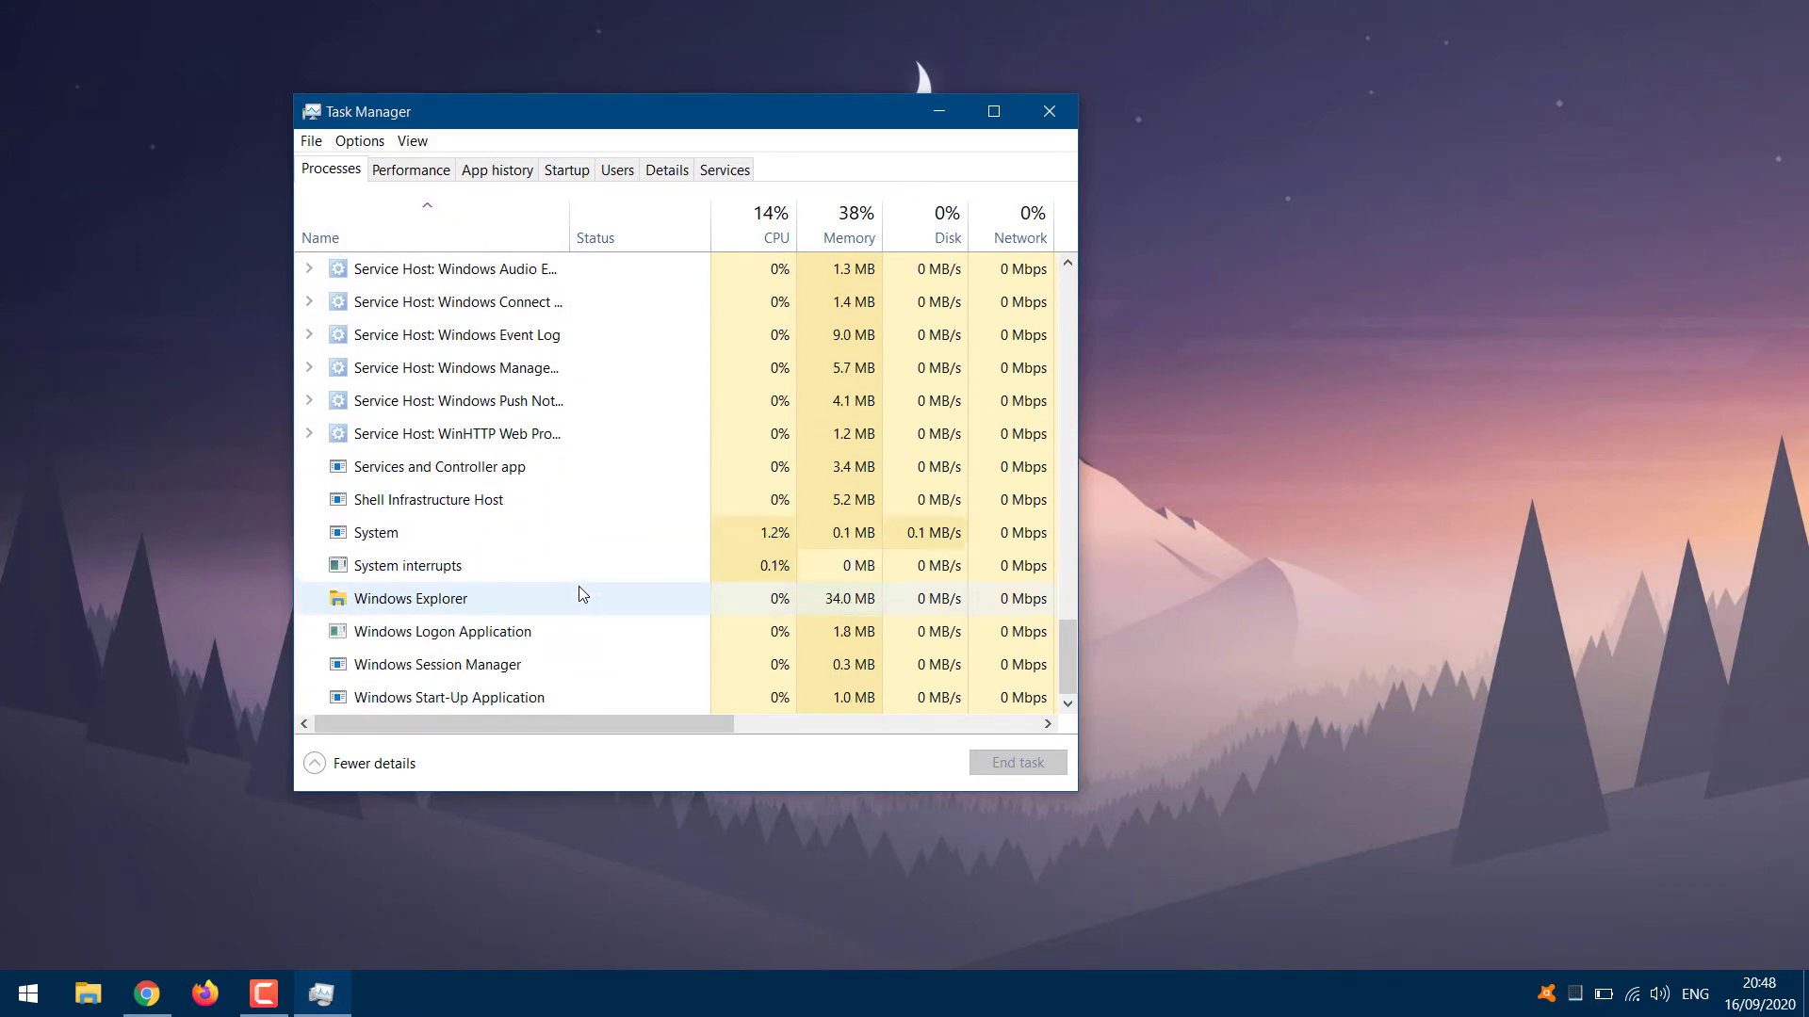
left_click(348, 599)
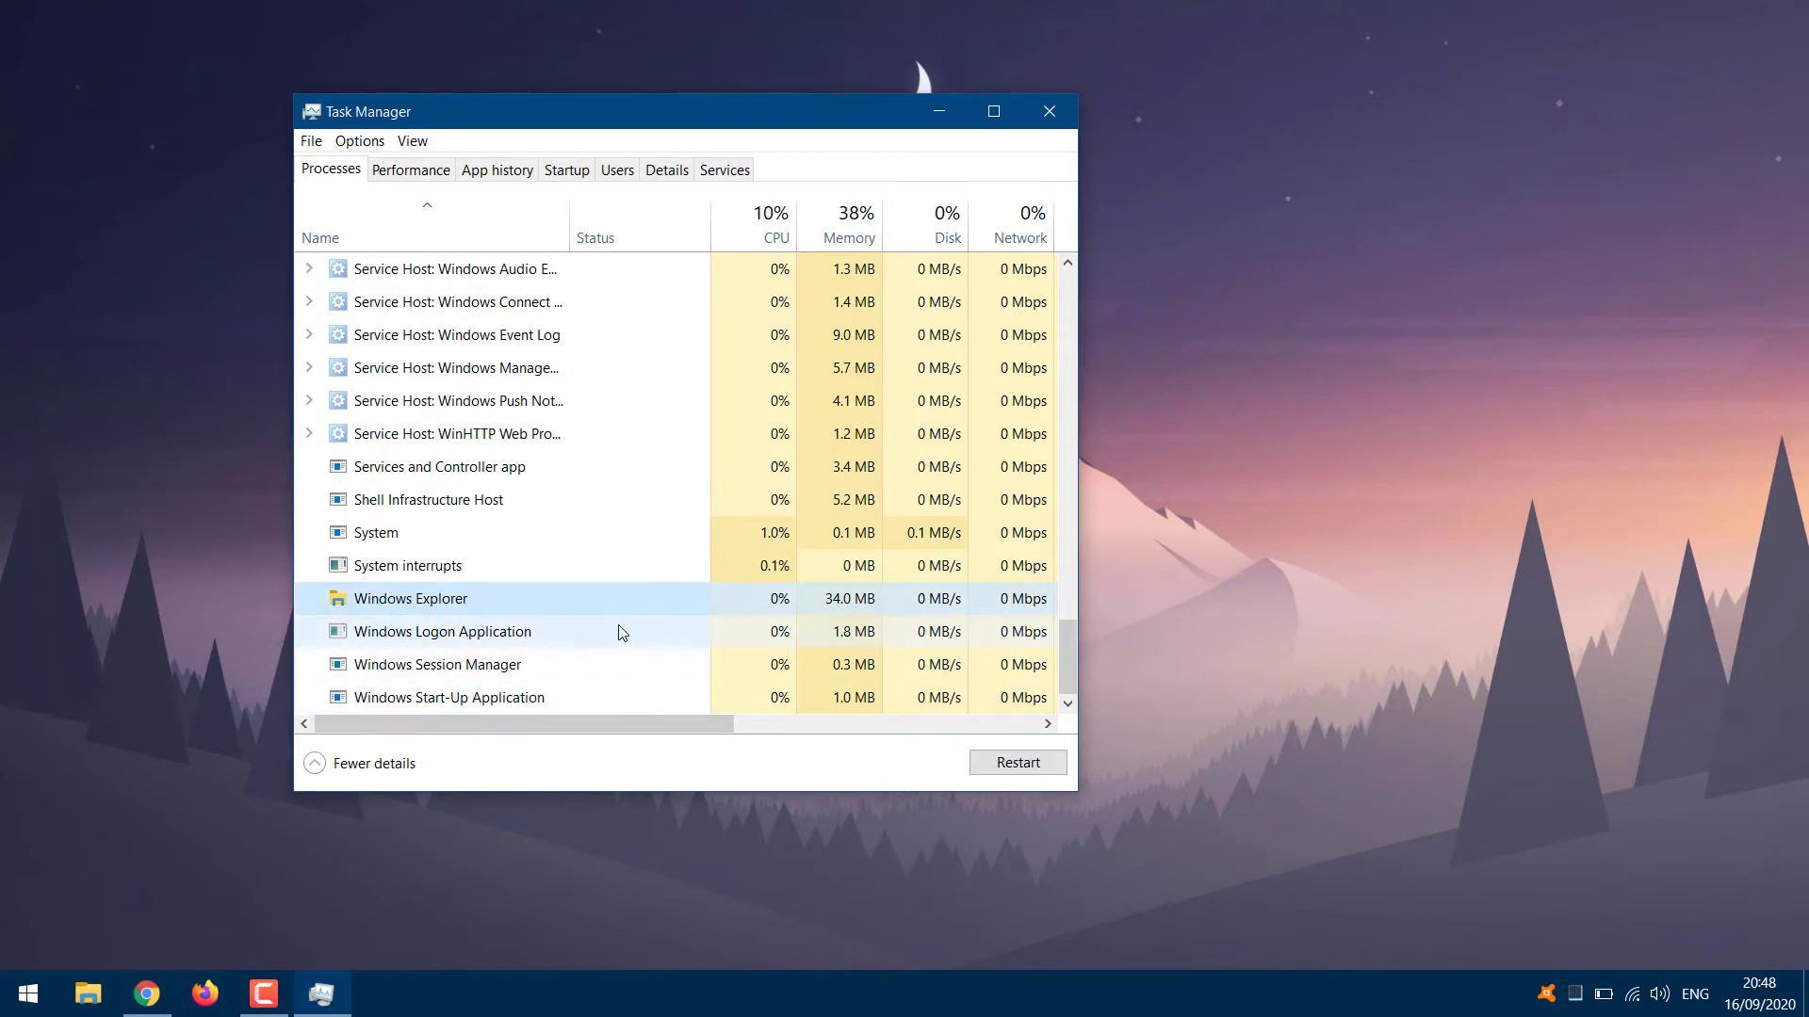
right_click(537, 604)
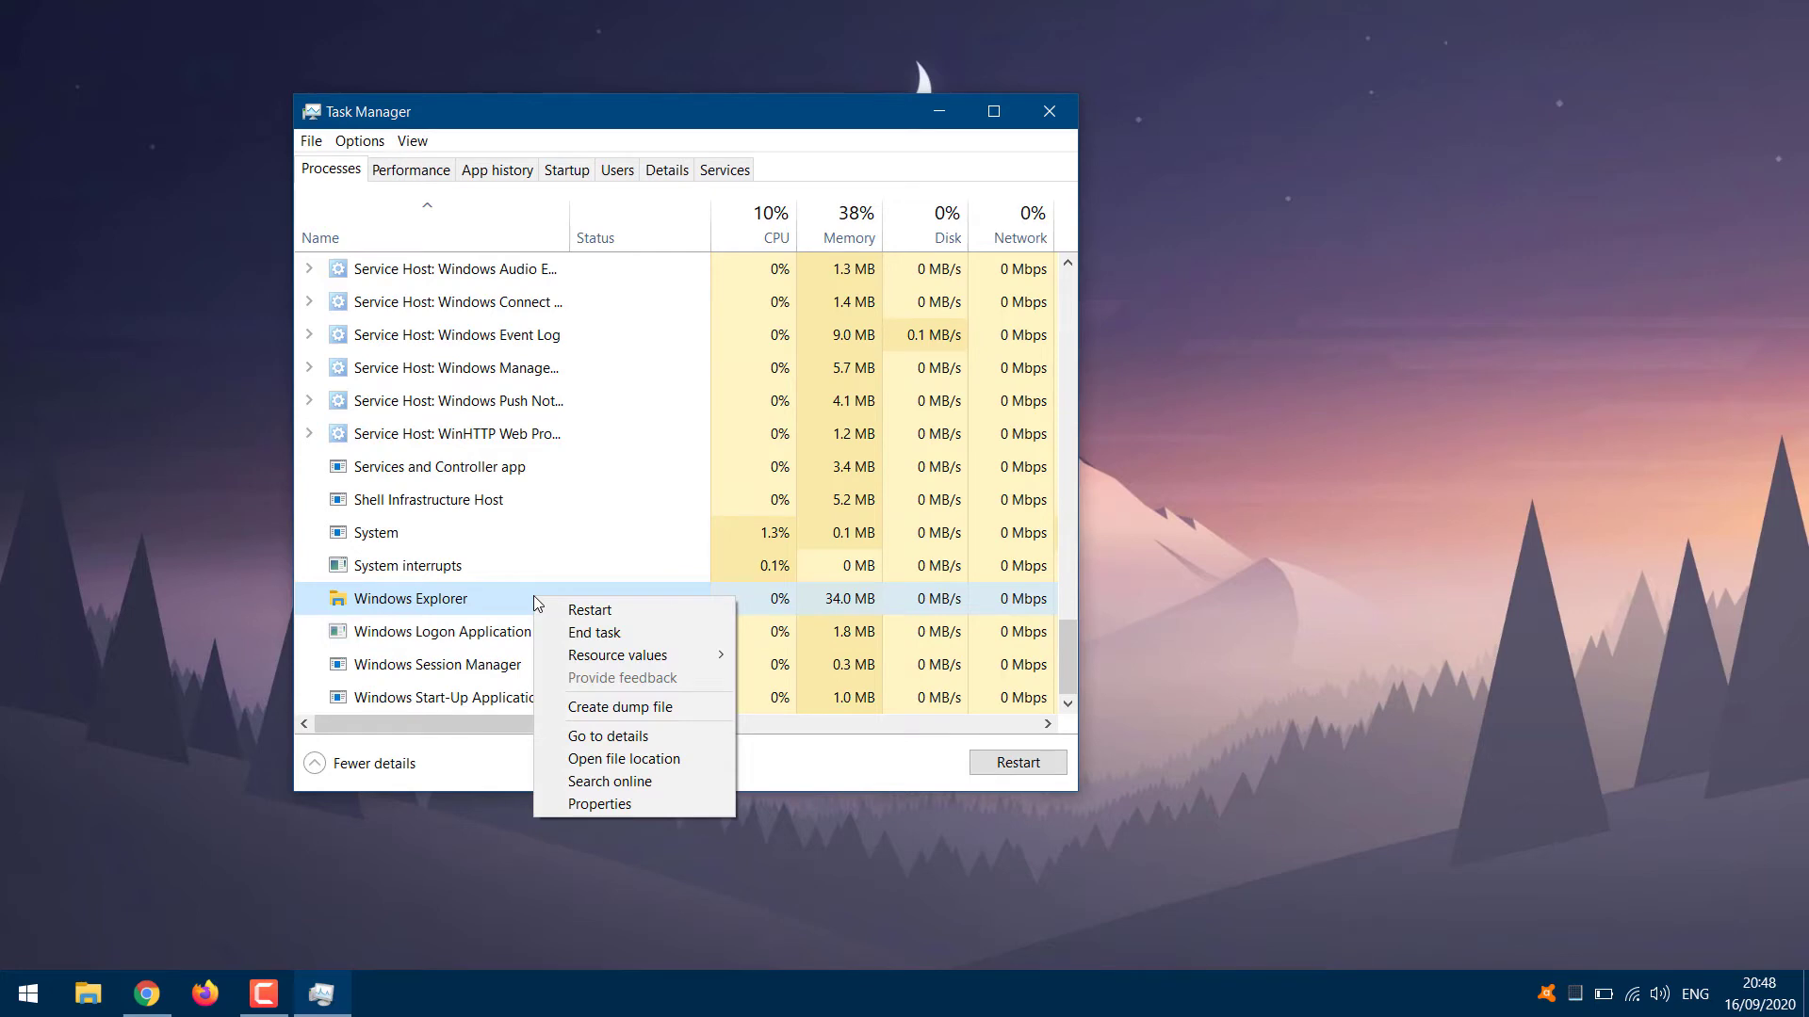
- End Windows Explorer, then relaunch it by running explorer.exe as a new task
left_click(600, 633)
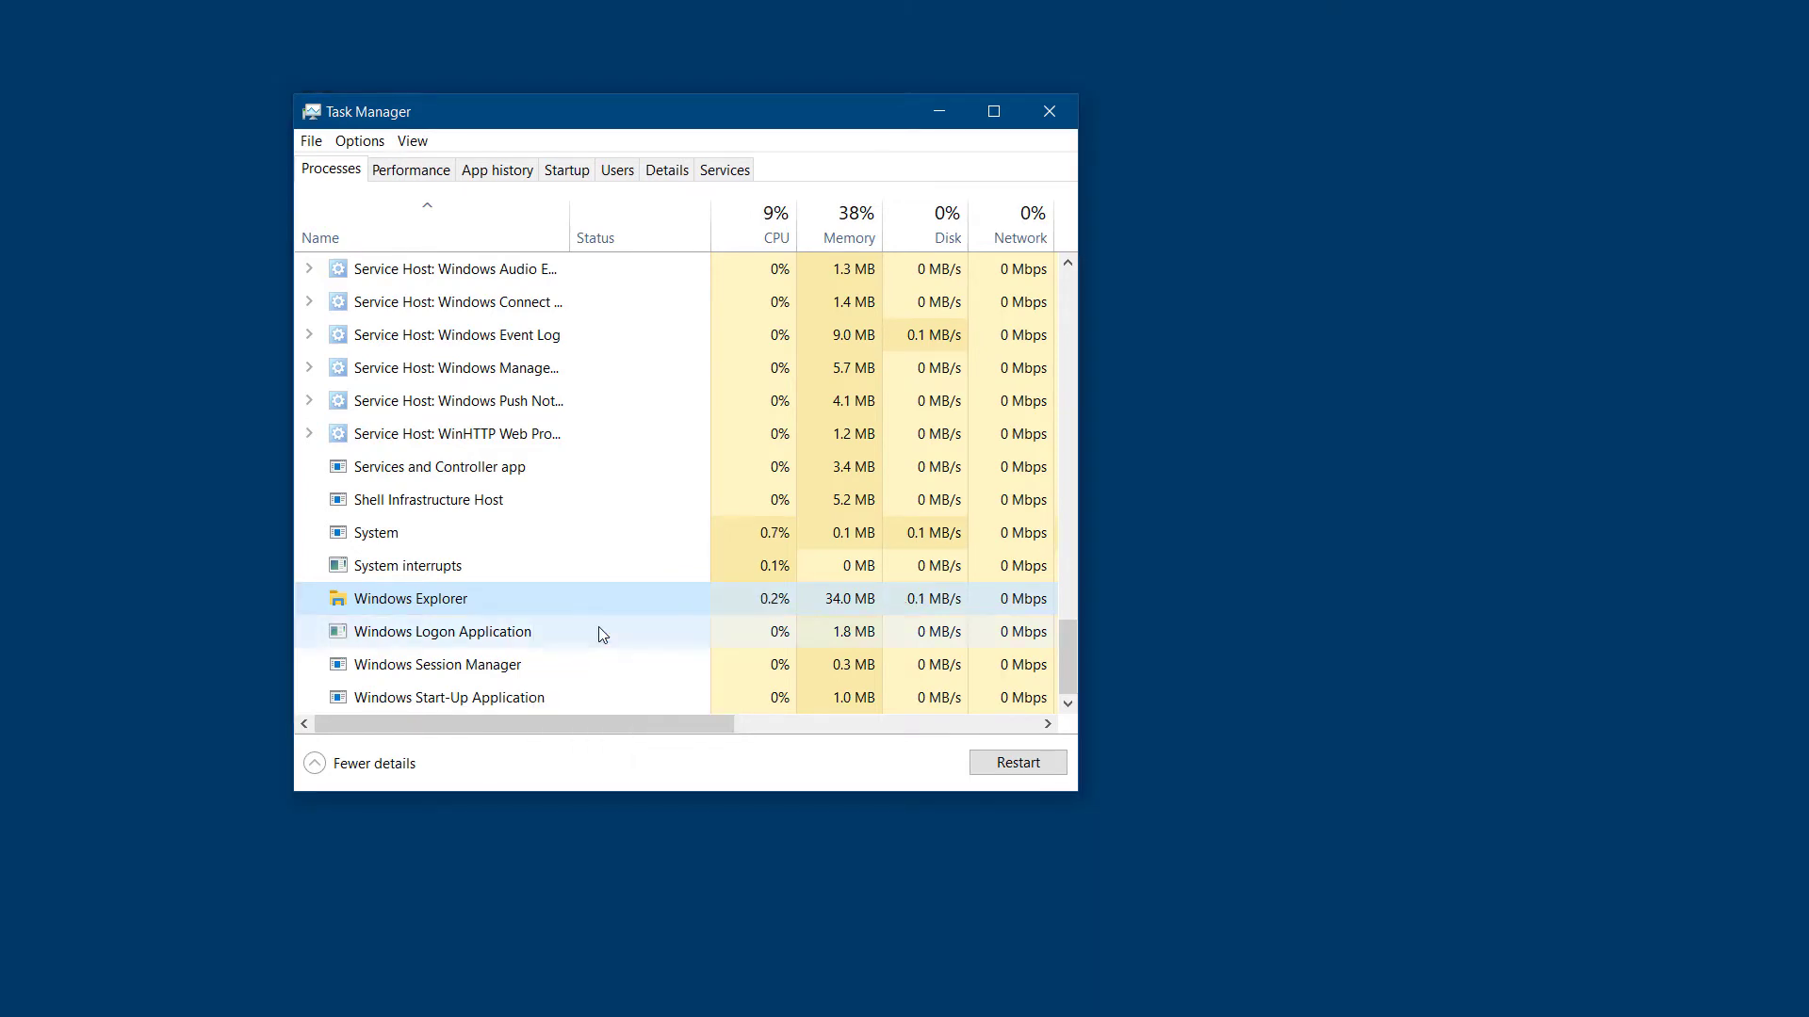
left_click(316, 141)
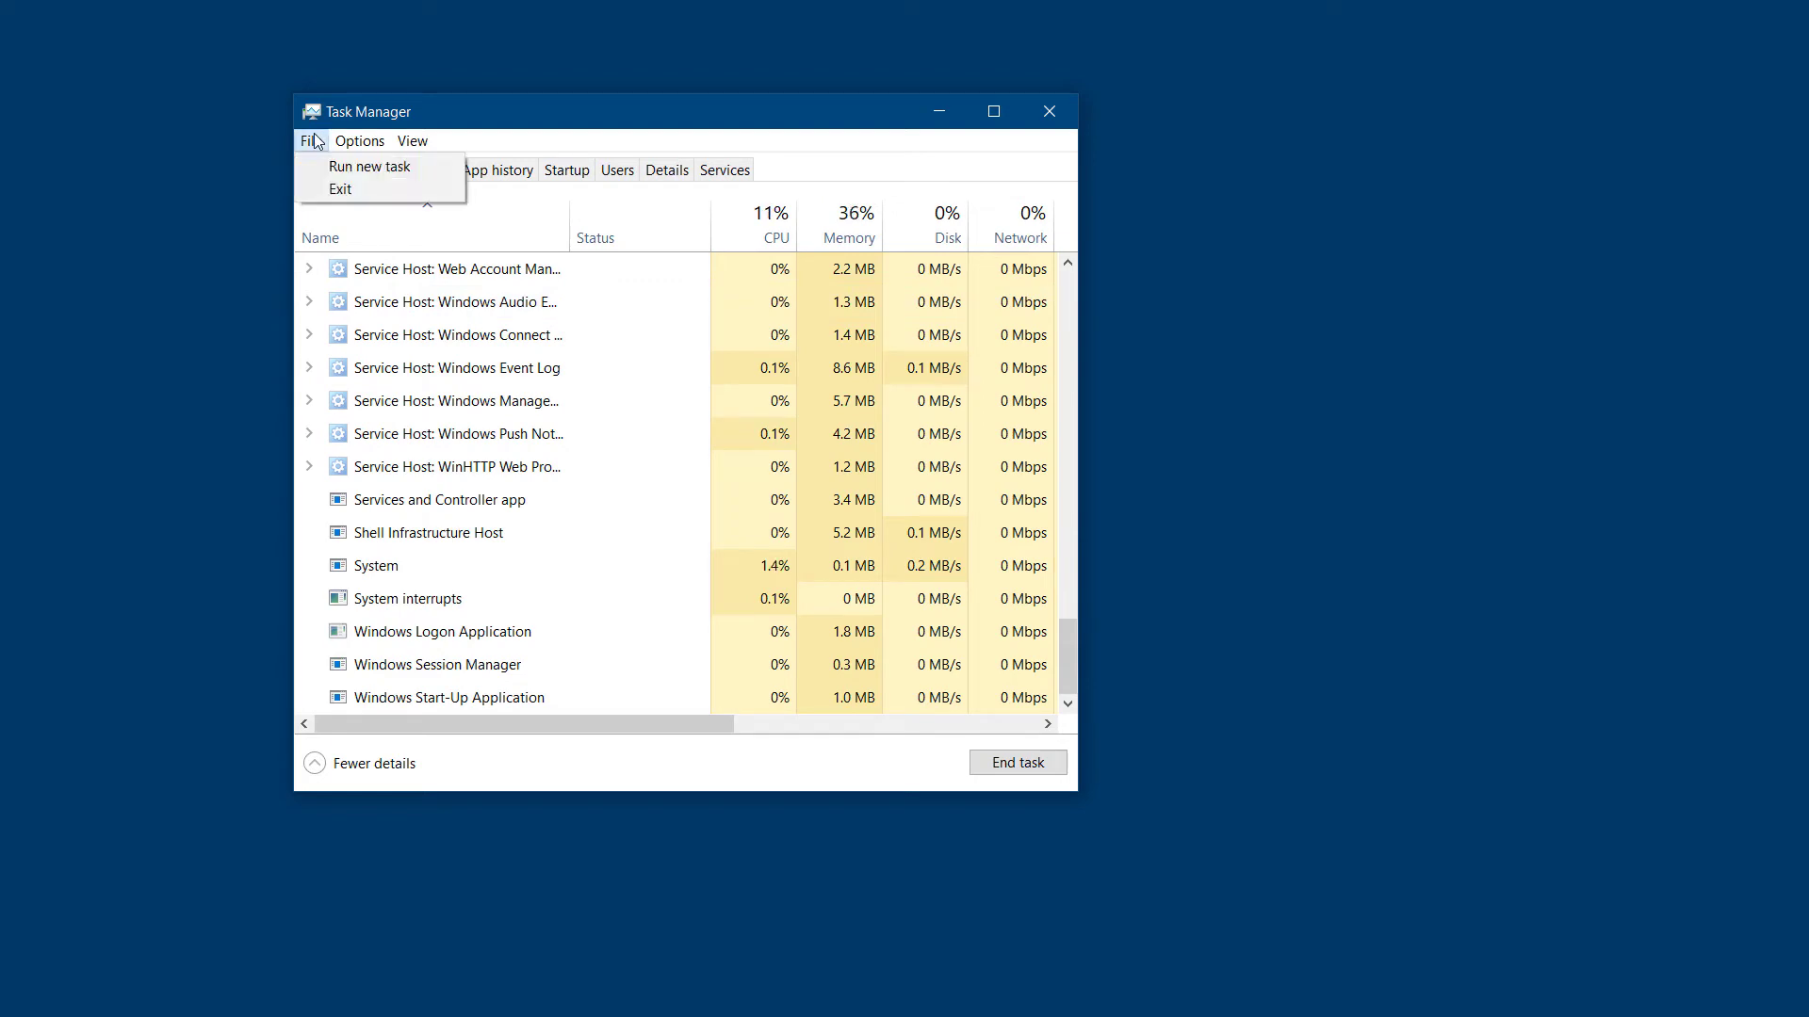
mouse_move(345, 144)
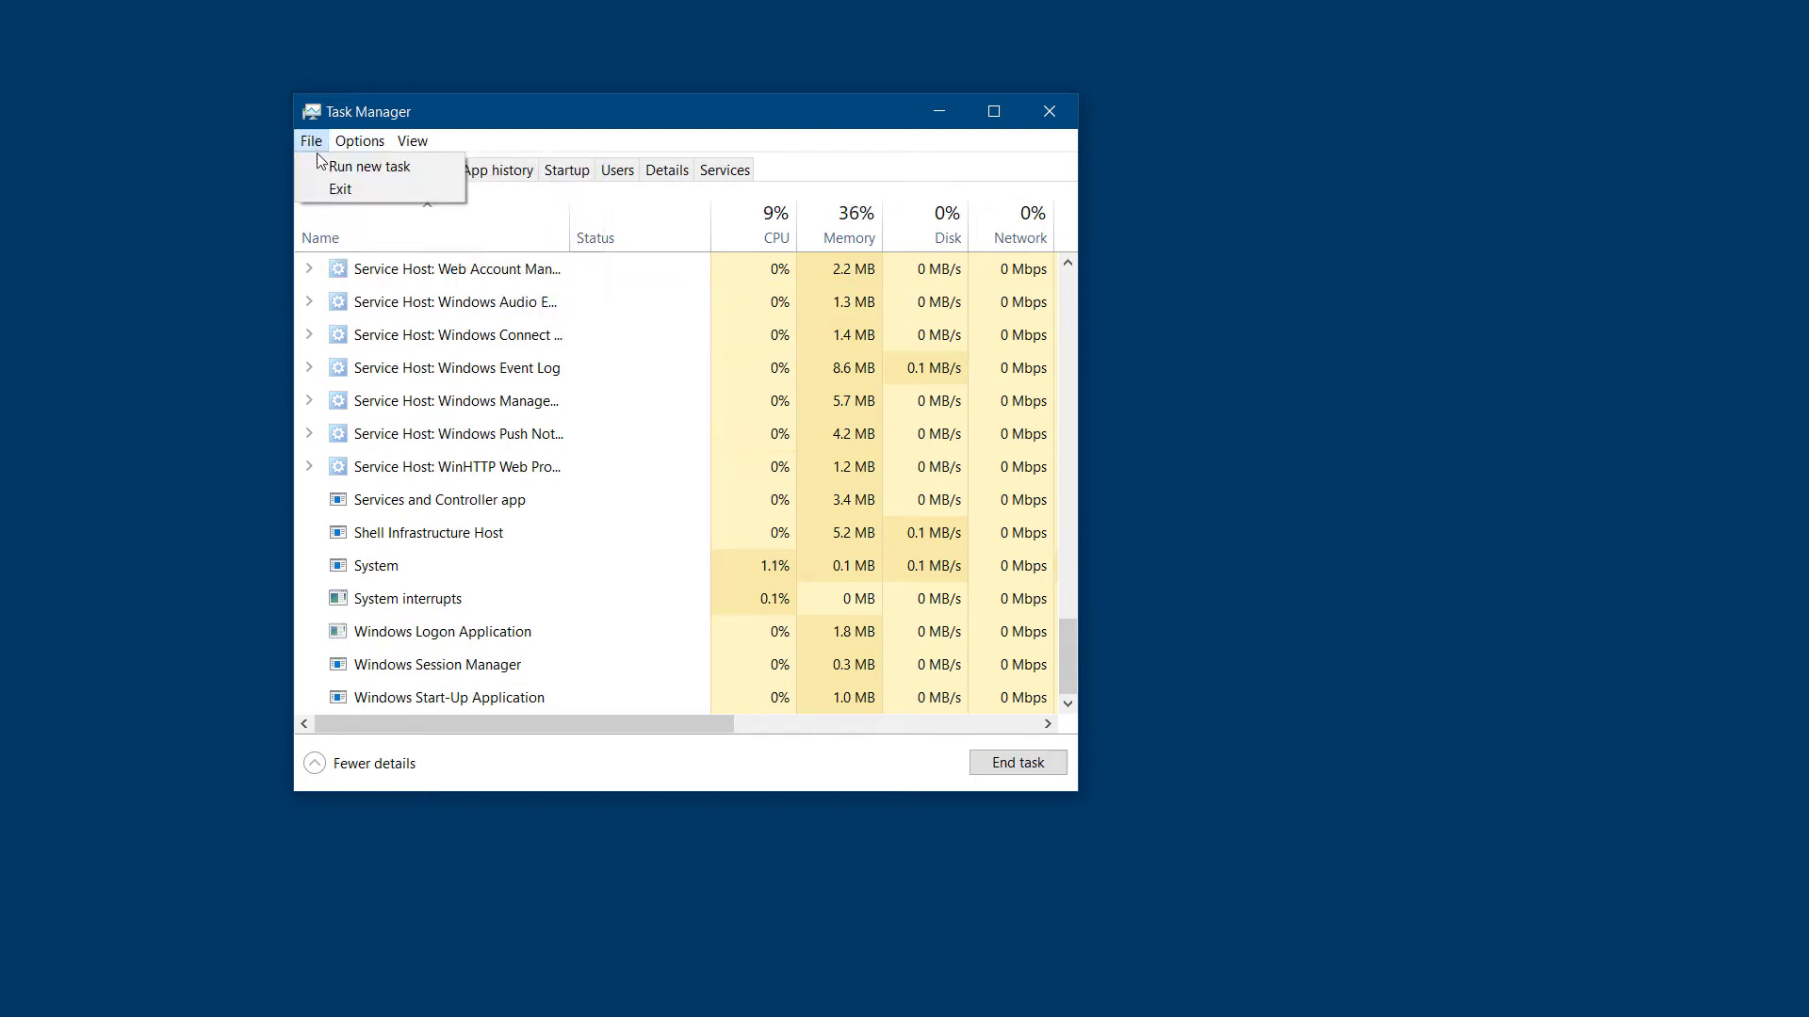
left_click(321, 167)
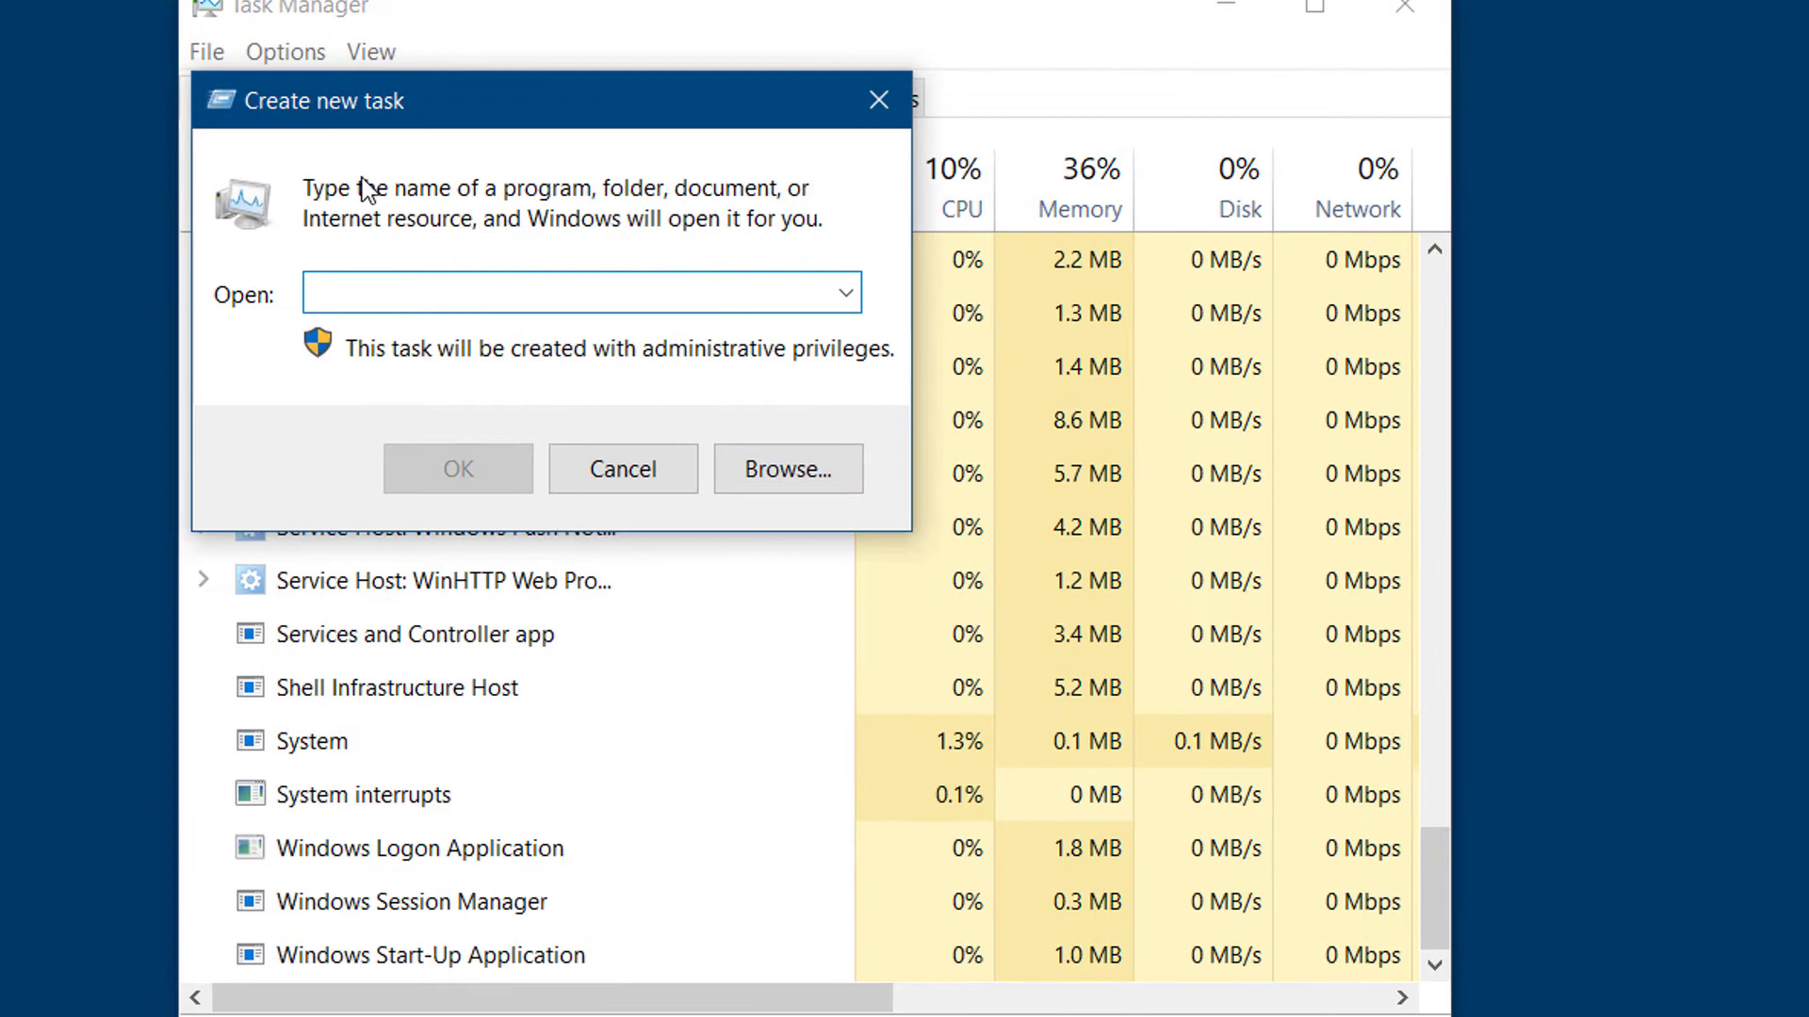
type("r")
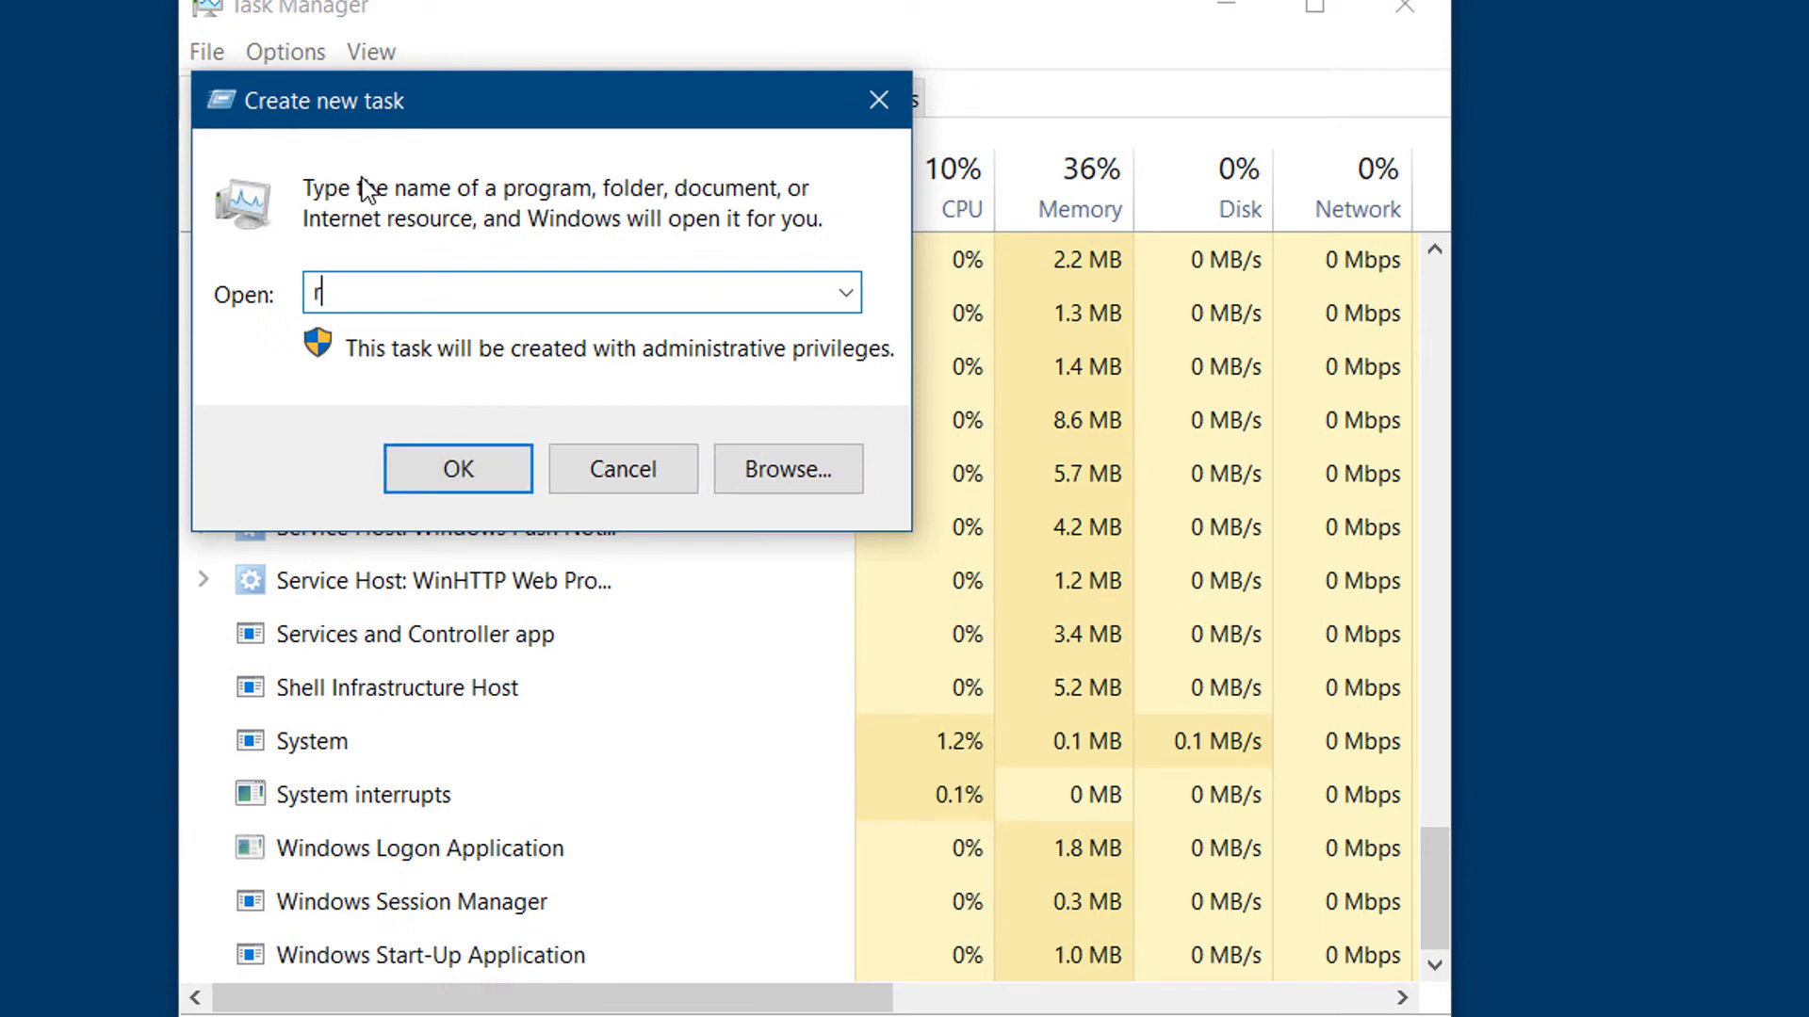
key("BackSpace")
type("explorer.e")
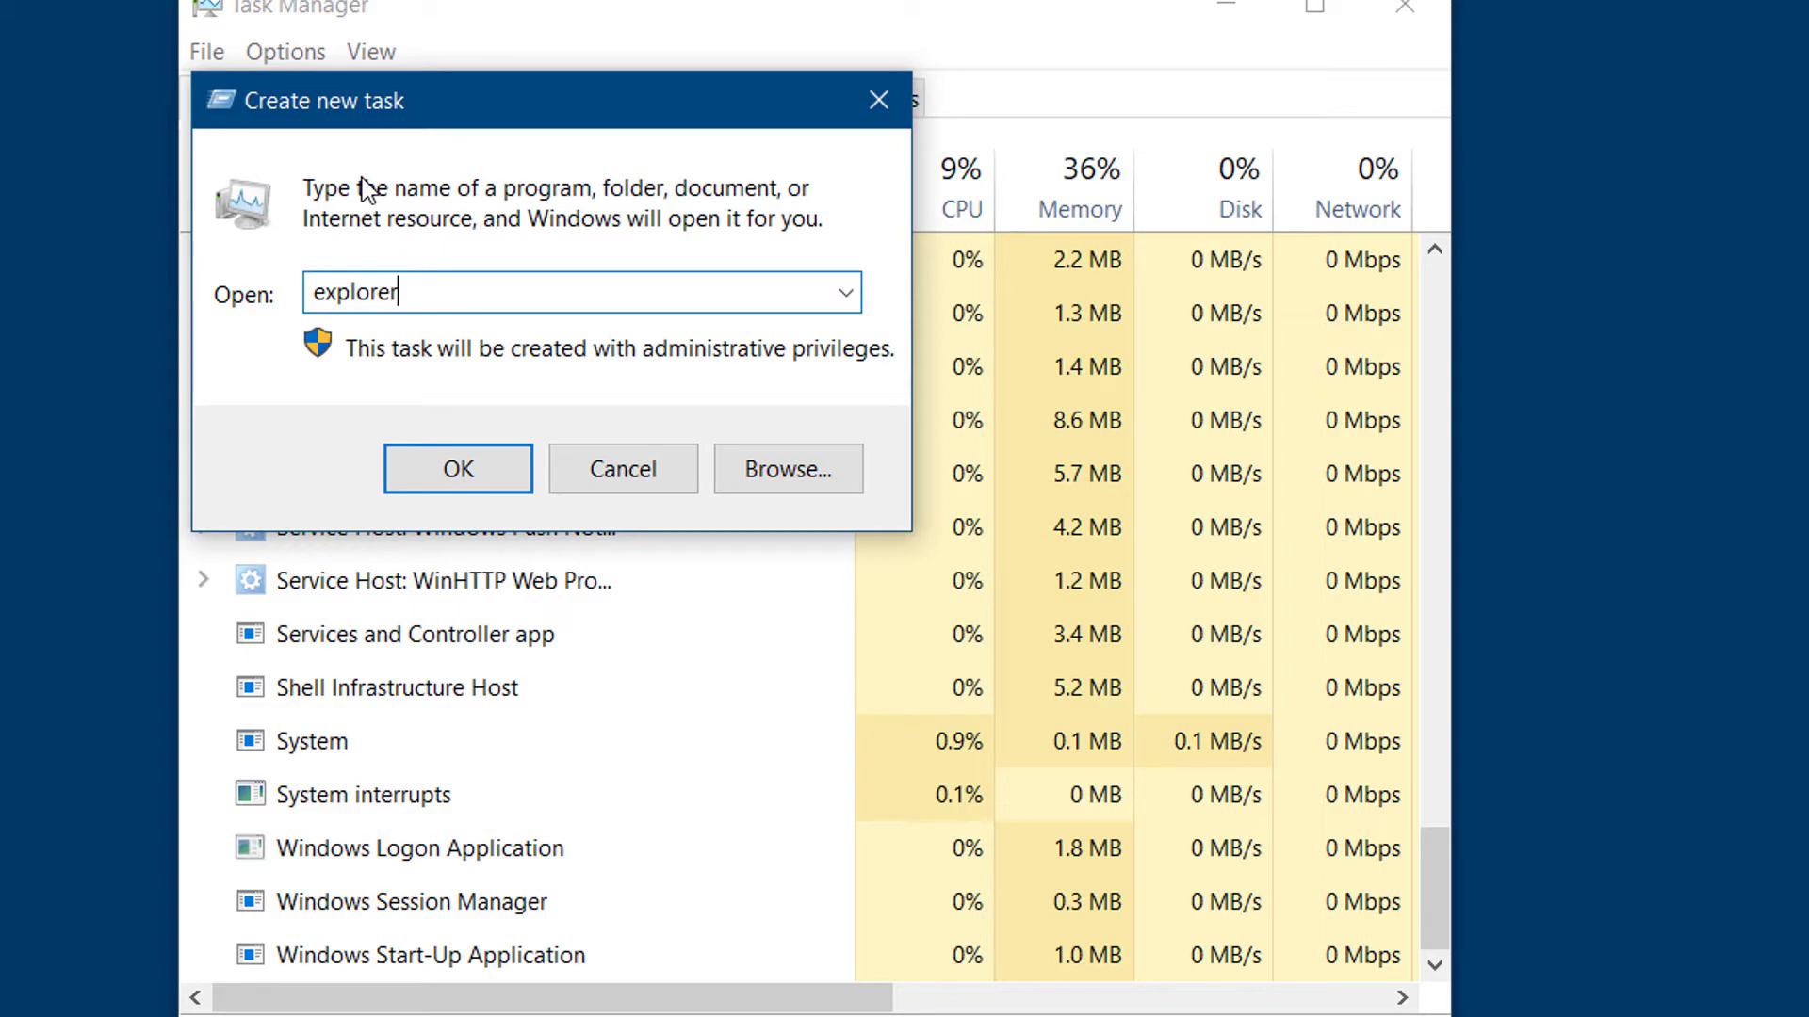
type("xe")
key("Return")
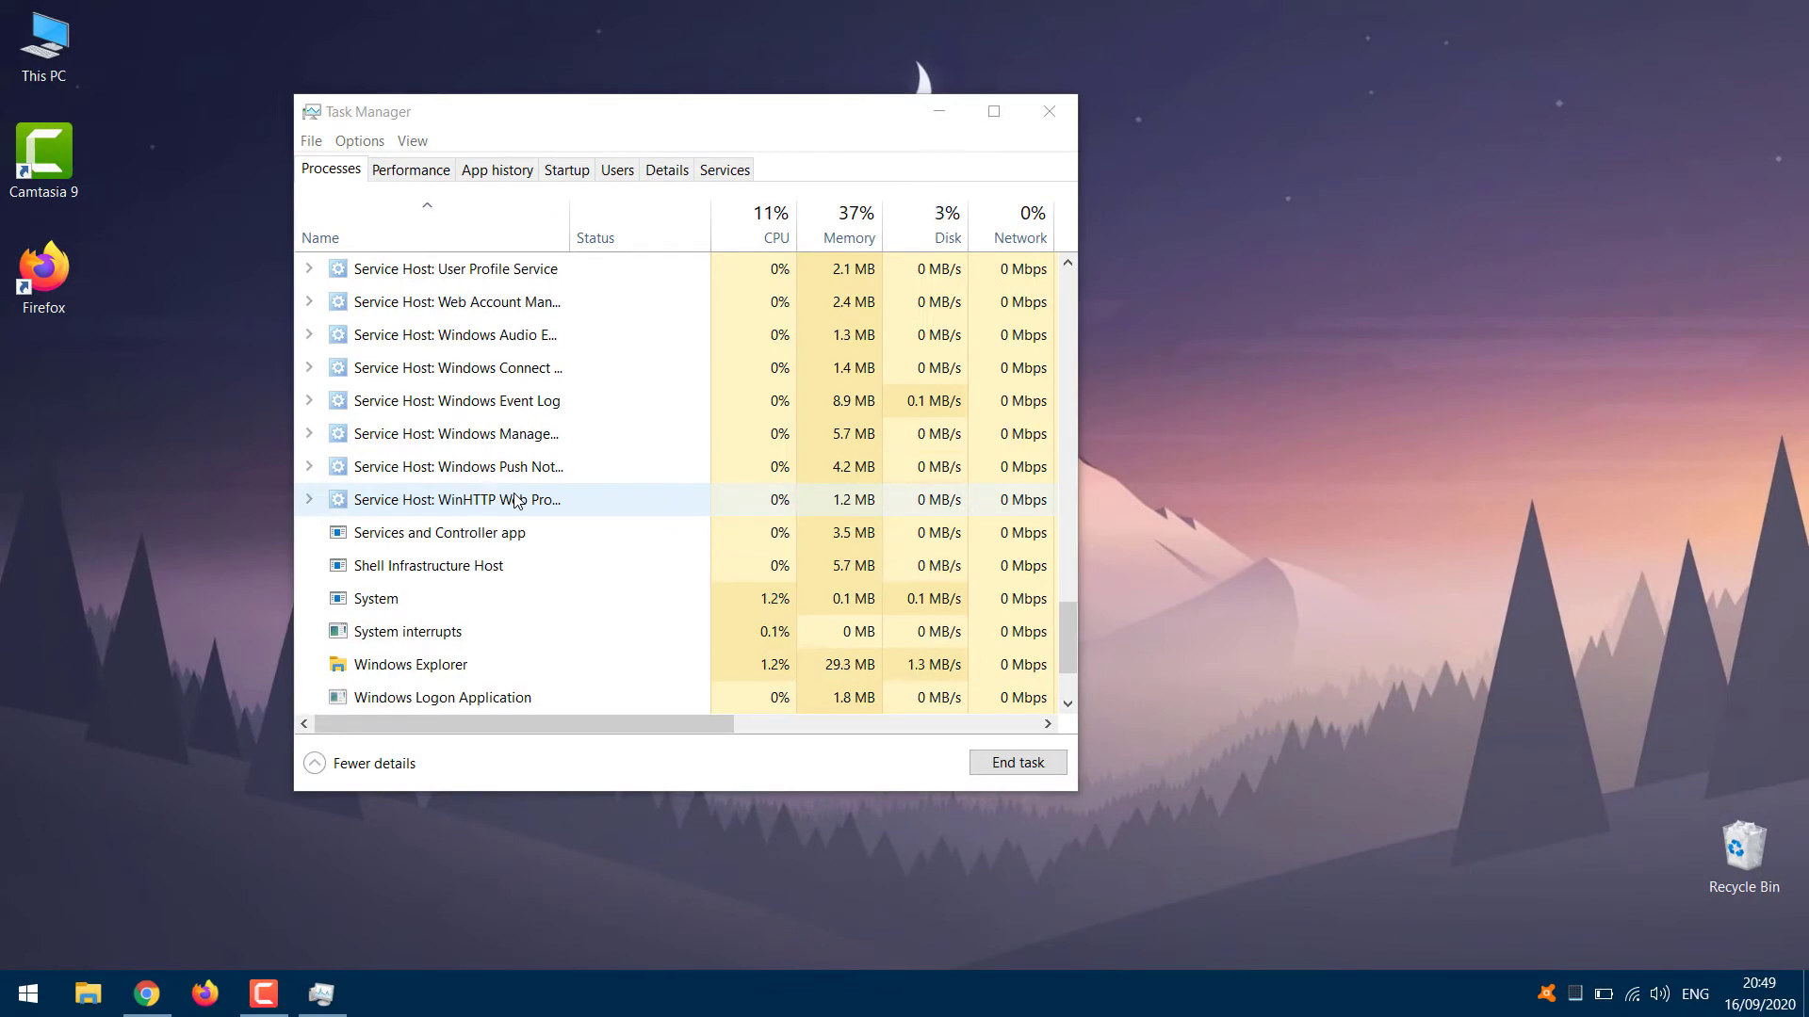
- Scroll down through the Task Manager process list
scroll(517, 500, "down", 1)
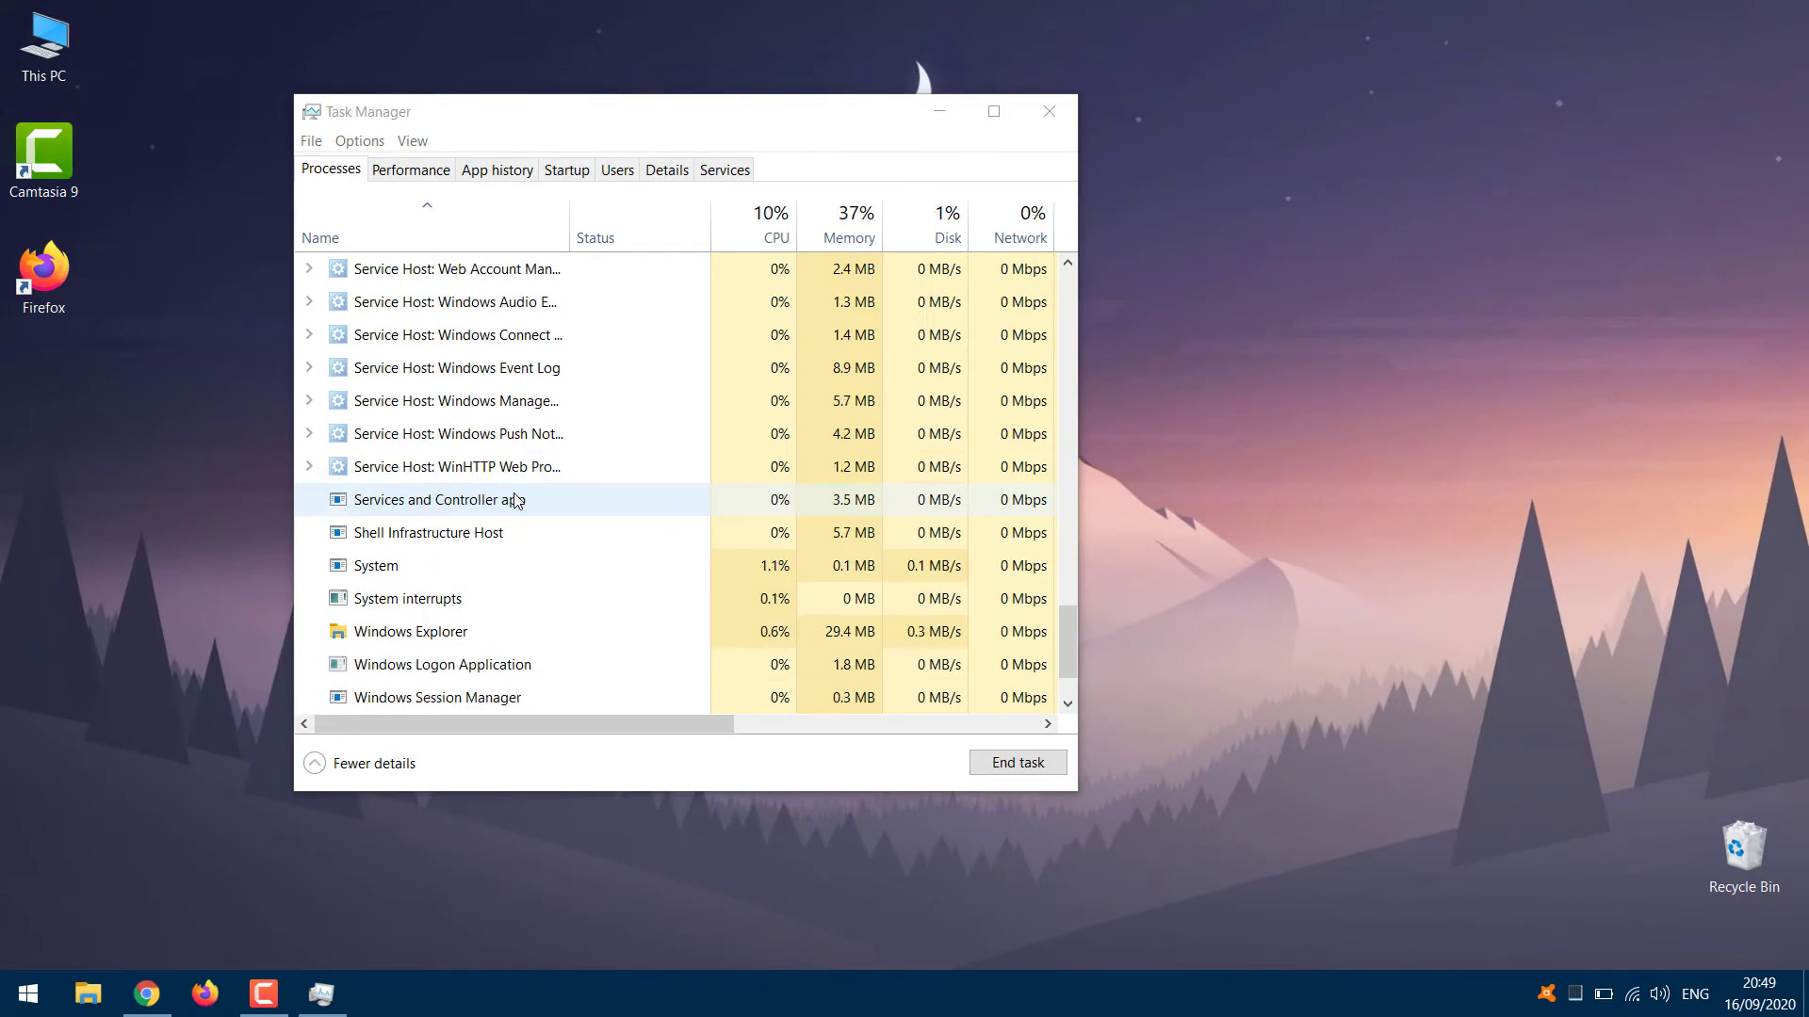
scroll(517, 500, "down", 1)
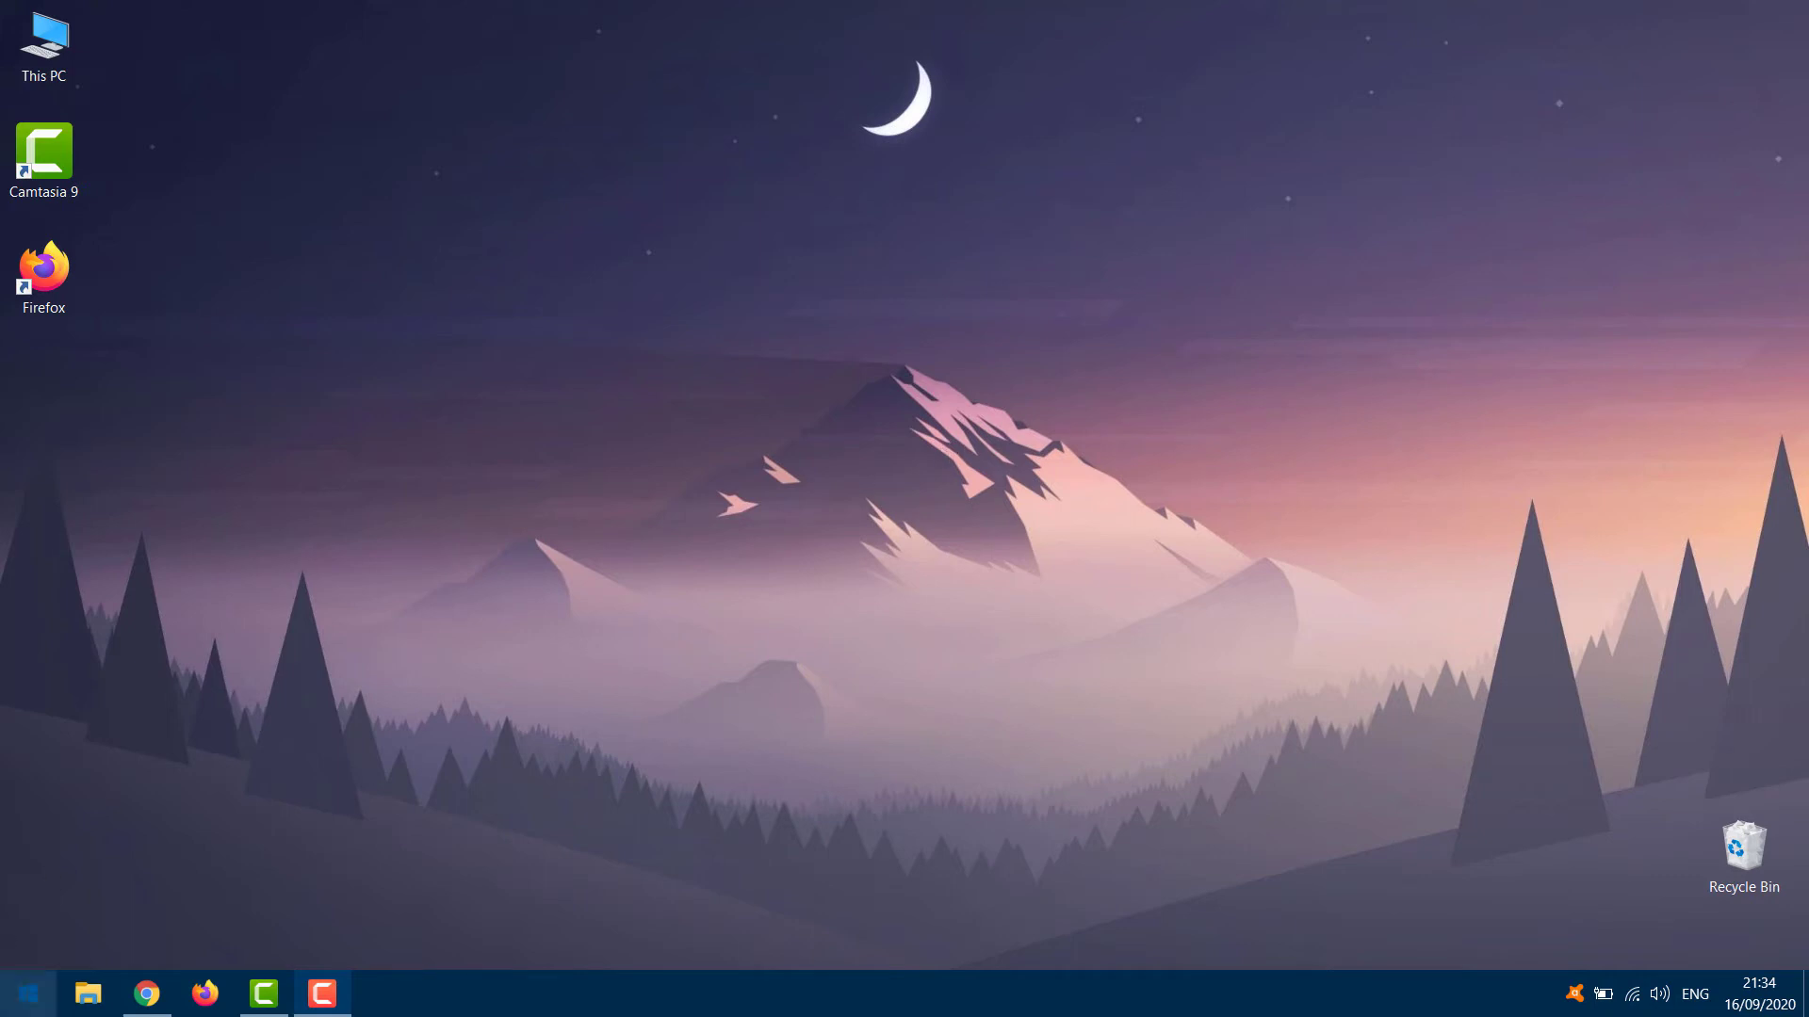
- Switch Use Start full screen to Off under Settings > Personalization > Start
left_click(28, 994)
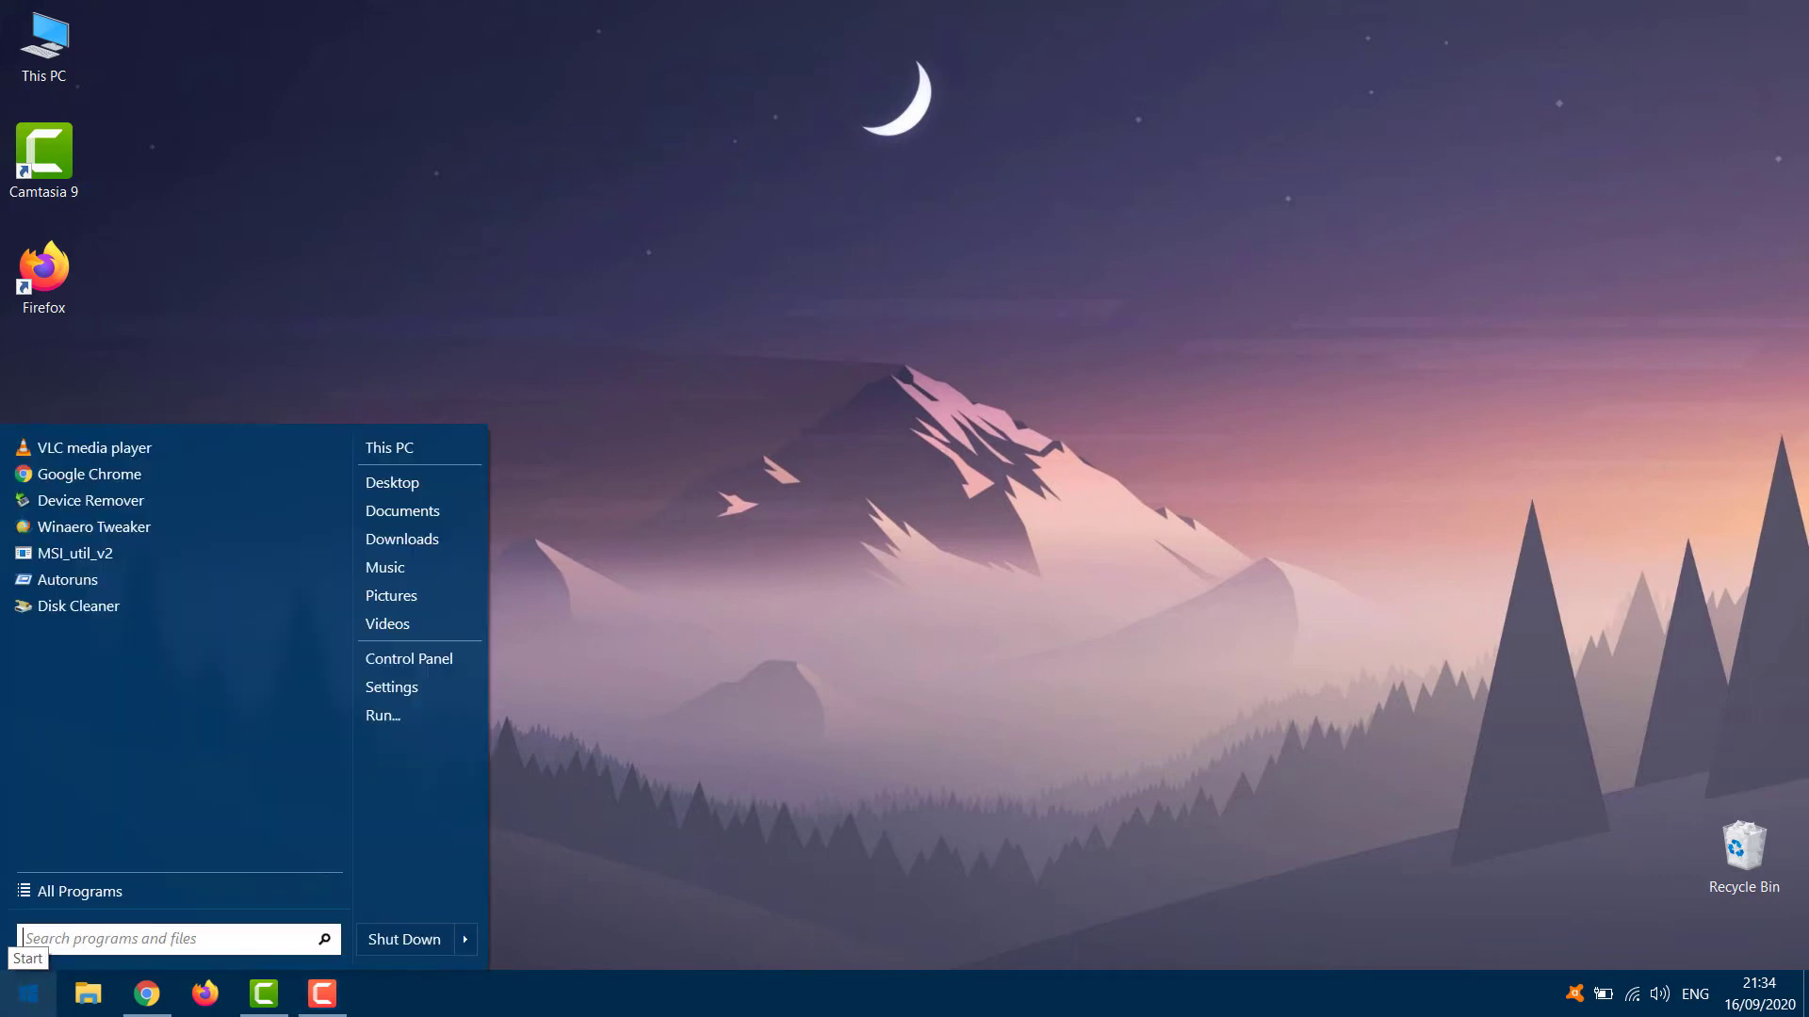
left_click(379, 689)
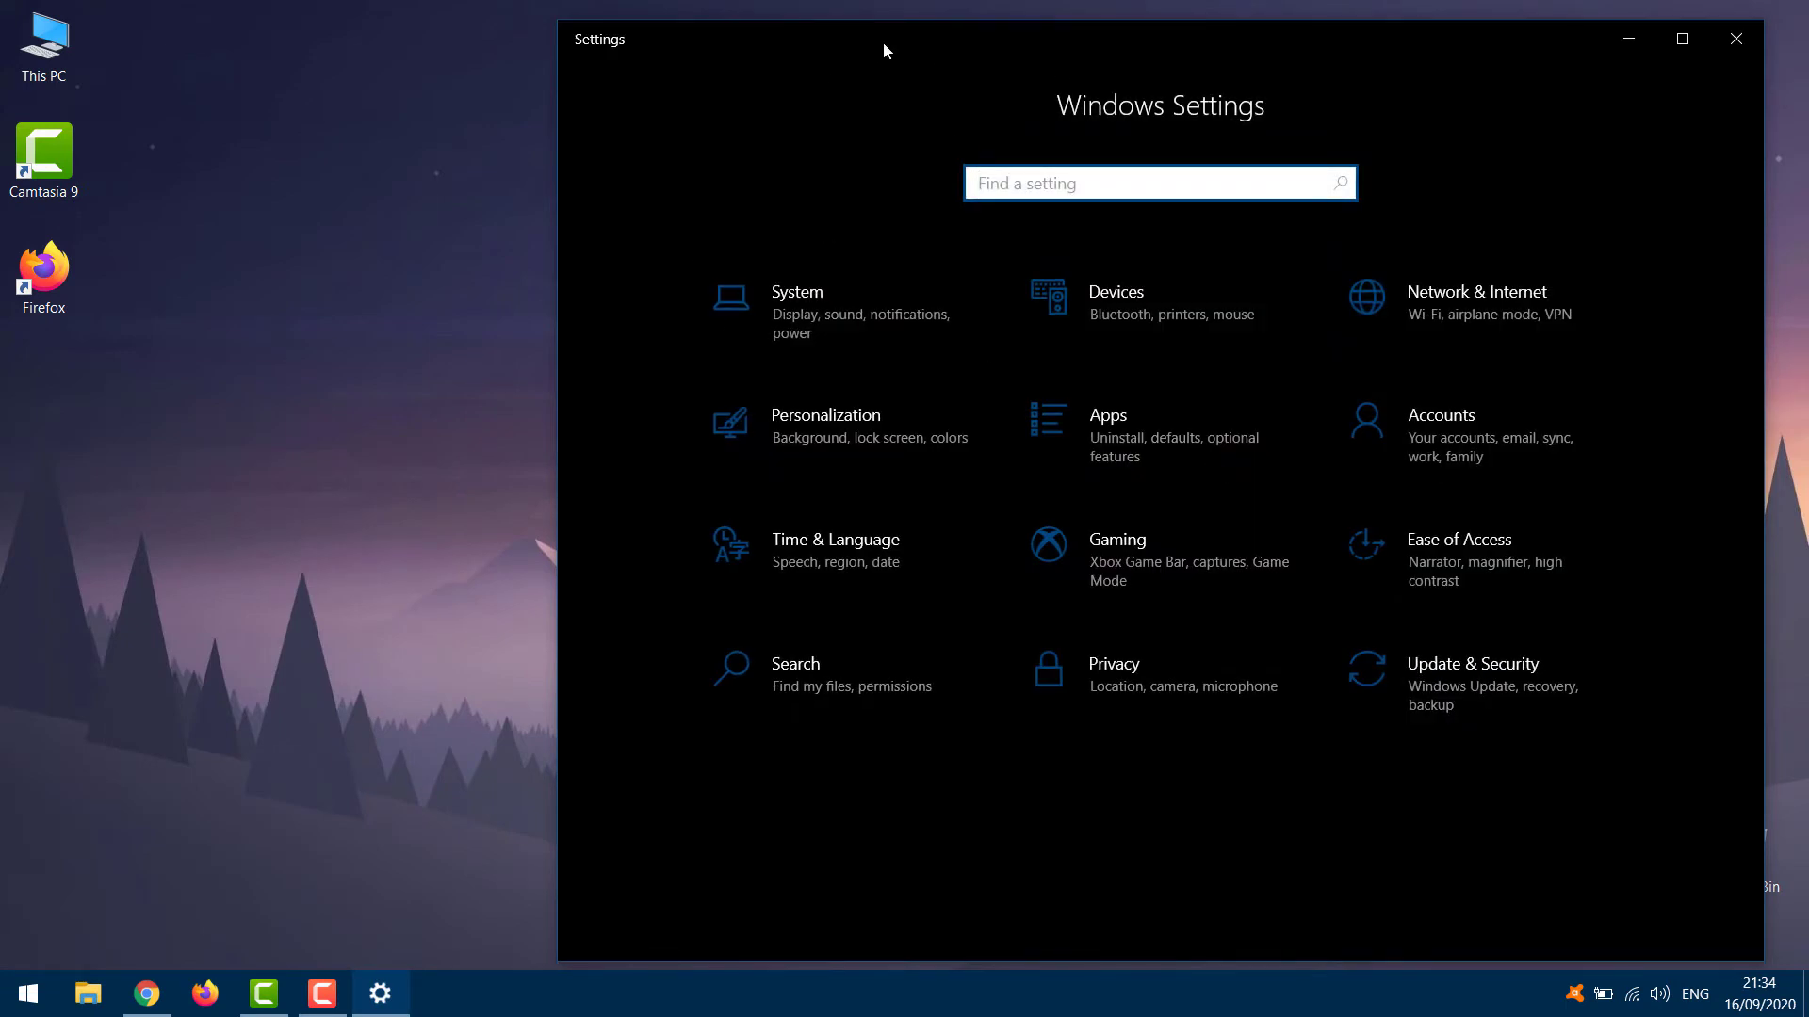
left_click_drag(884, 51, 618, 68)
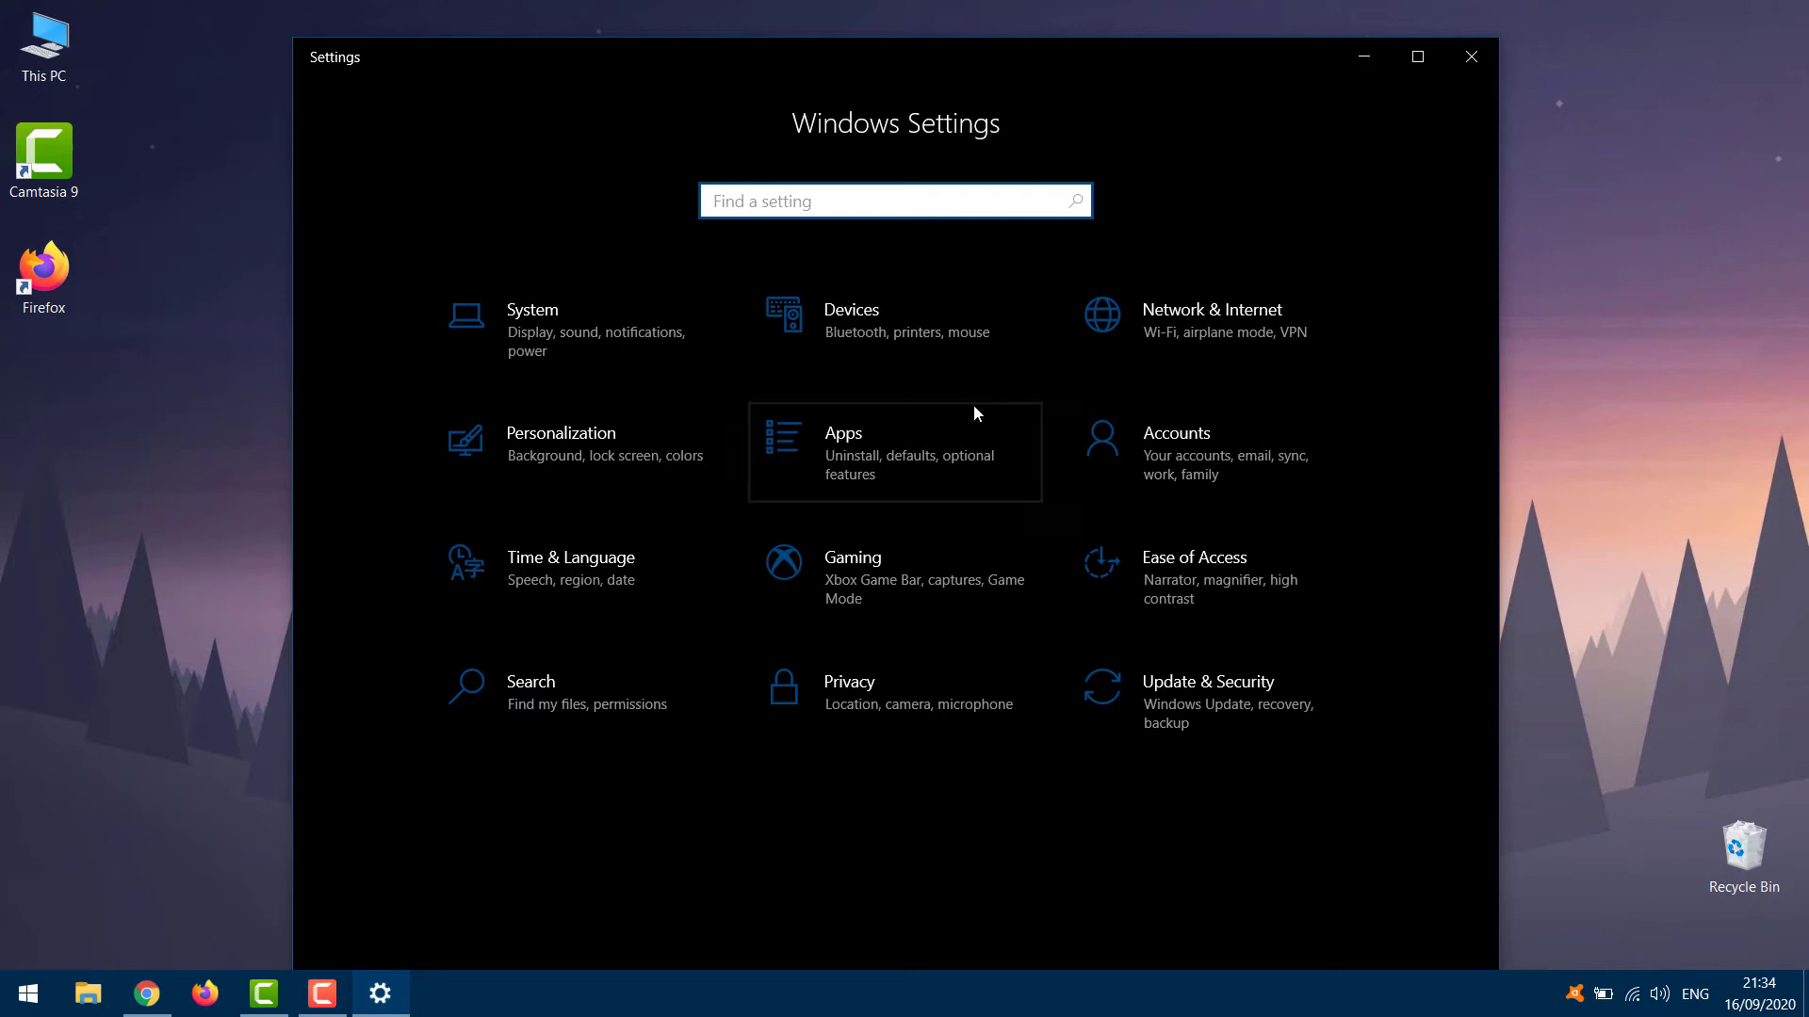
left_click(659, 466)
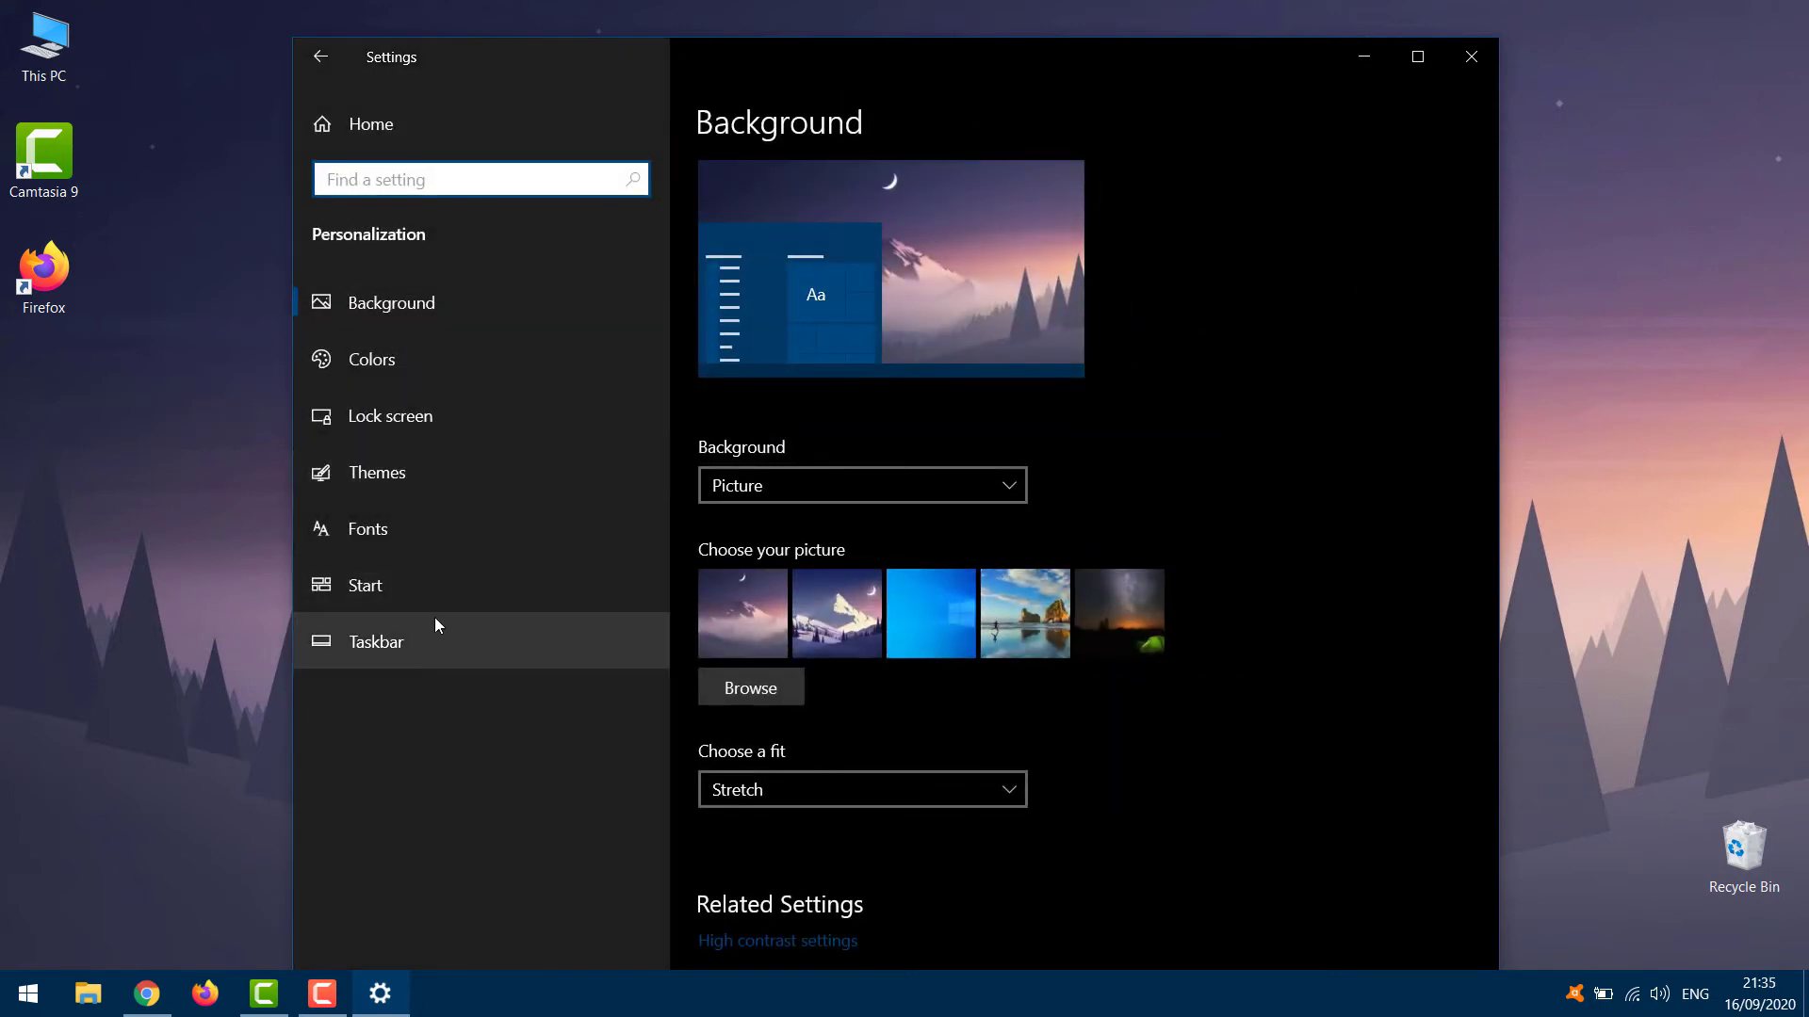
left_click(360, 586)
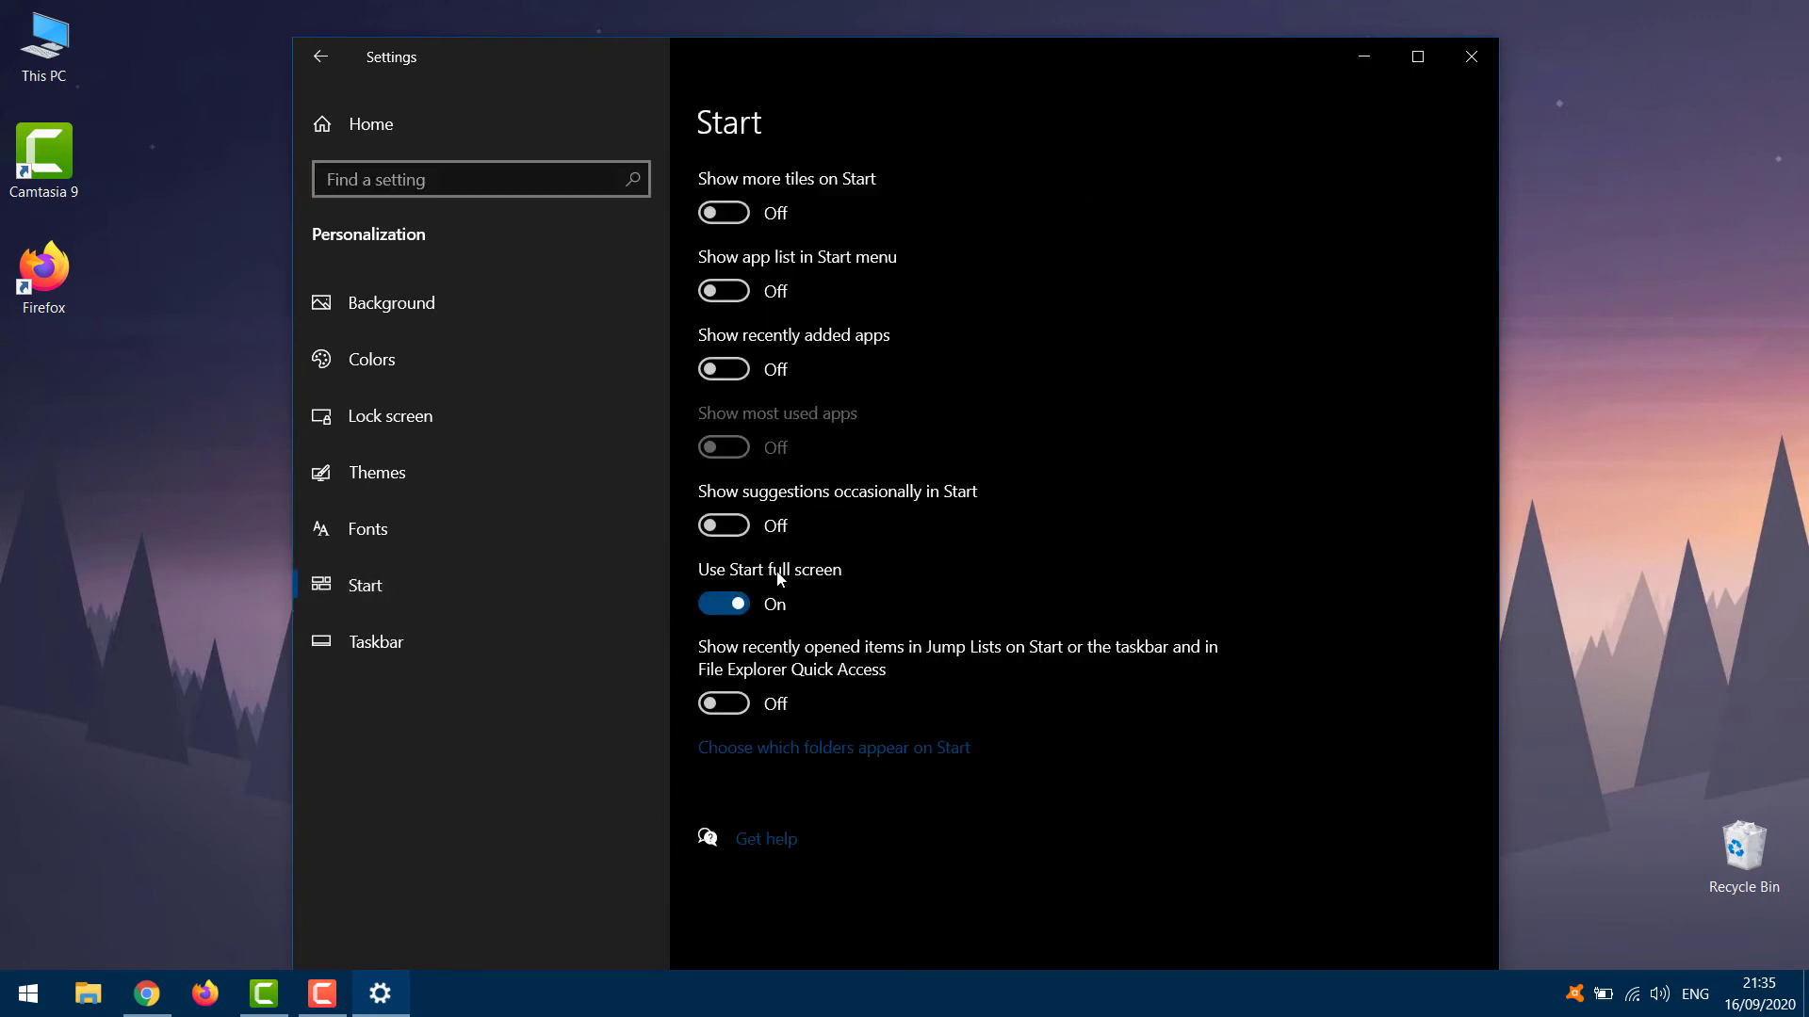
left_click(722, 608)
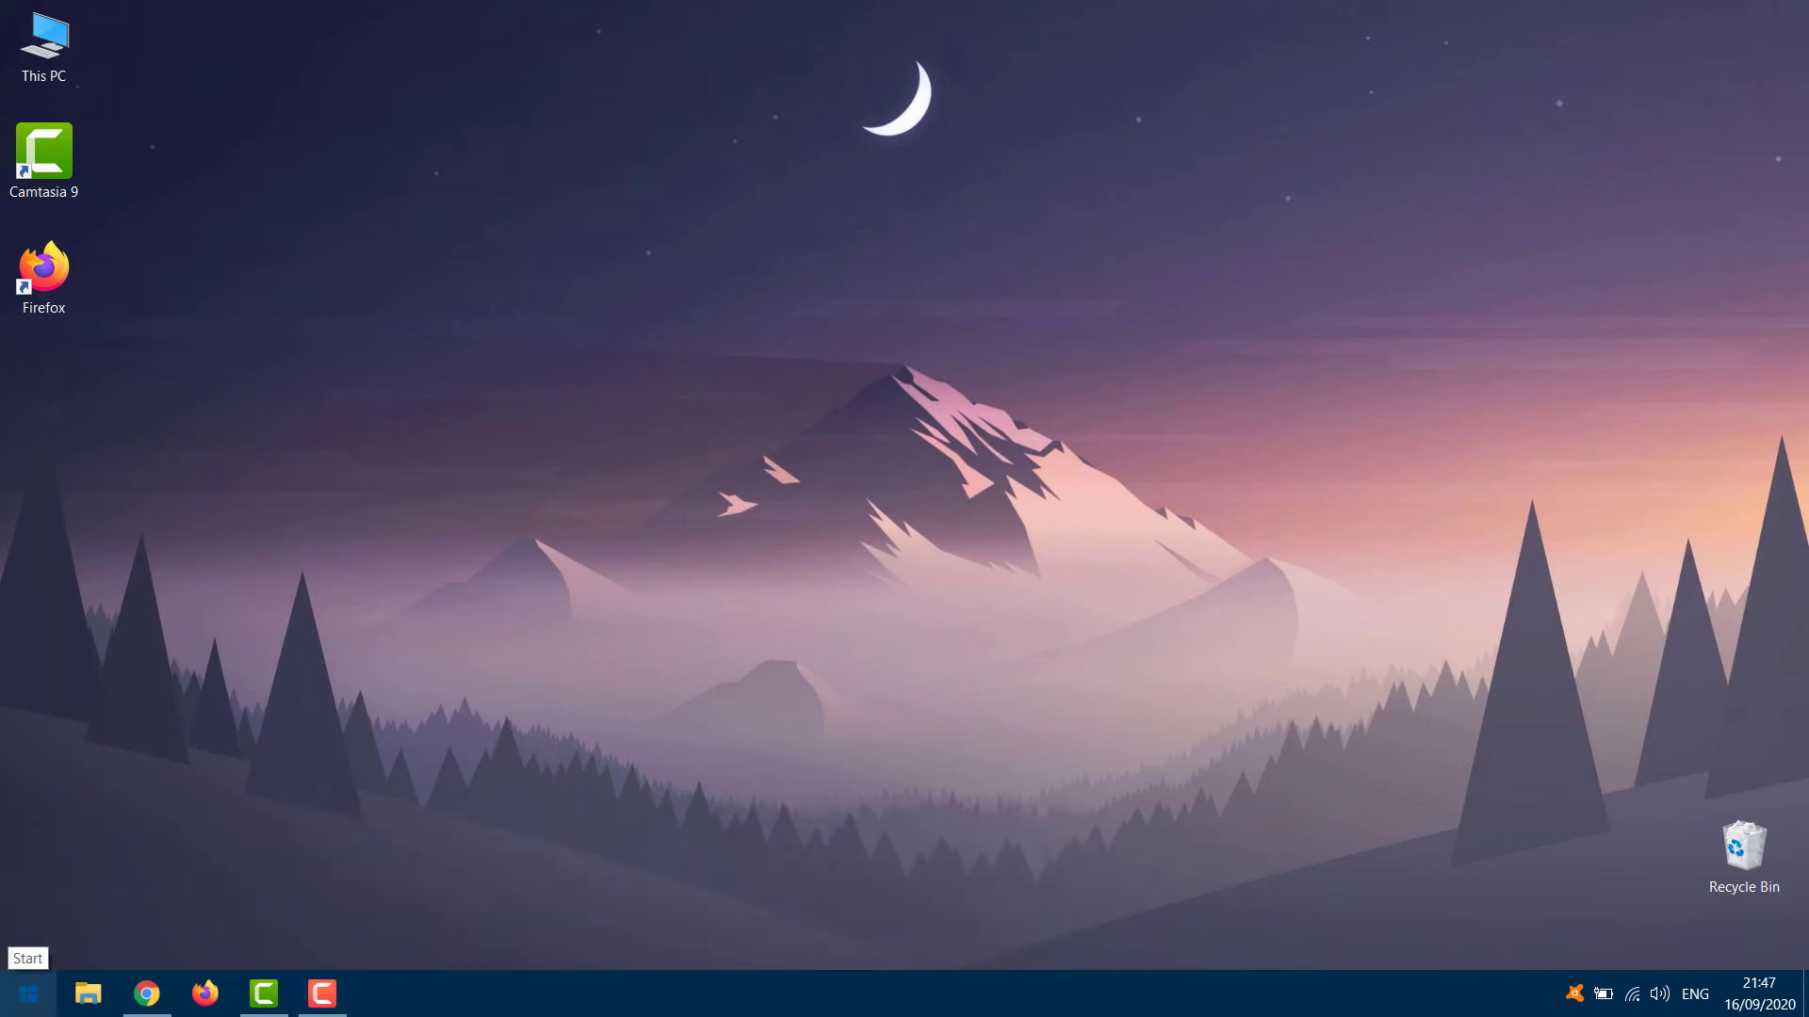
- Under System > Tablet, choose Never use tablet mode at sign-in and Don't switch to tablet mode
left_click(28, 994)
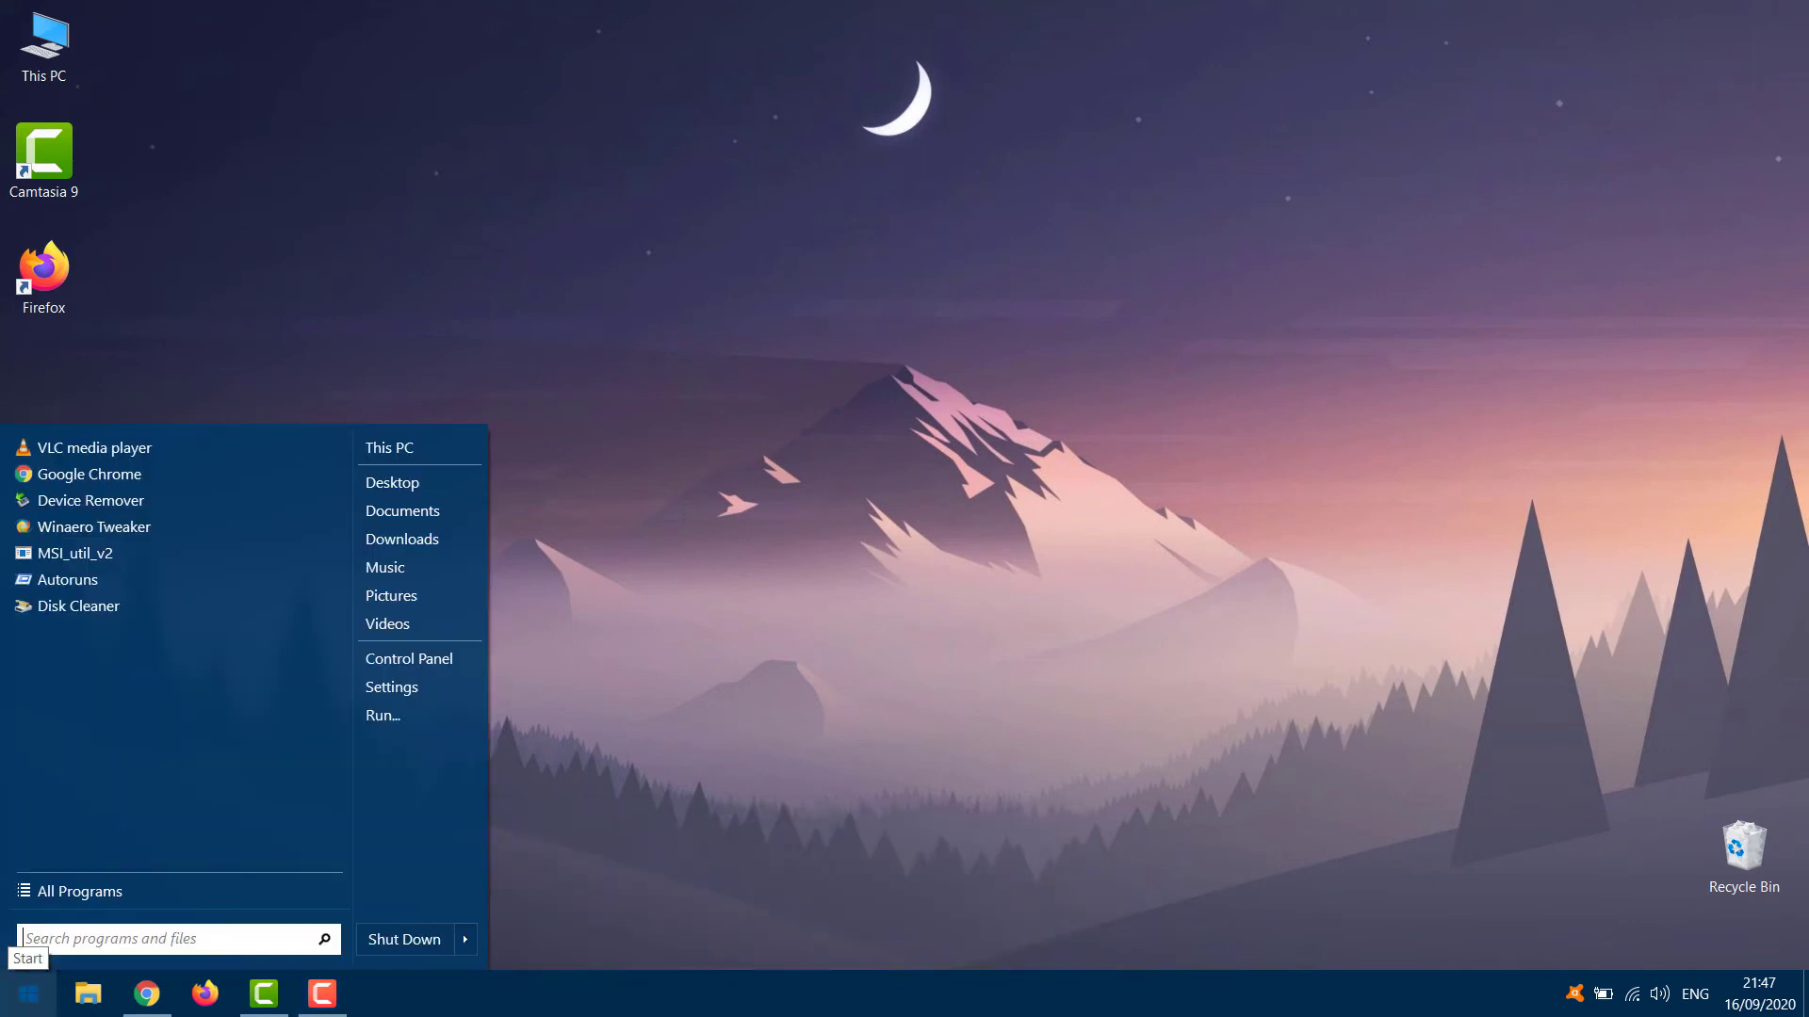
left_click(392, 689)
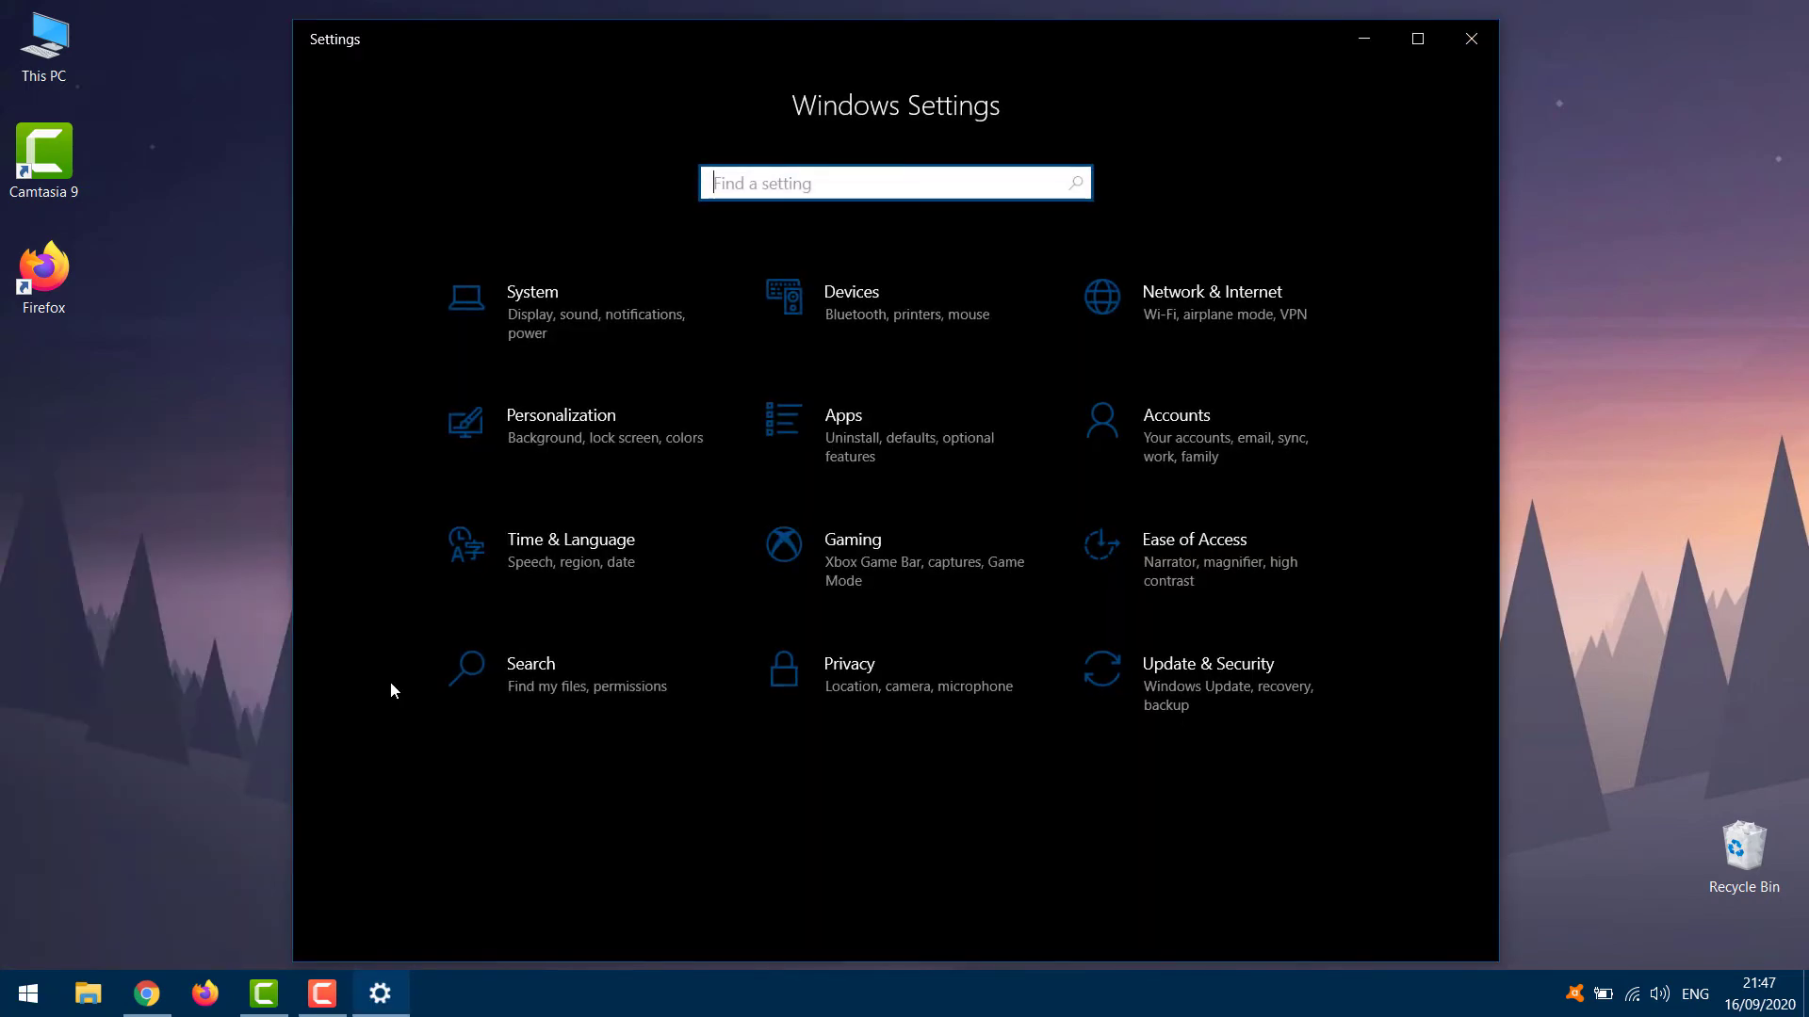
left_click(650, 329)
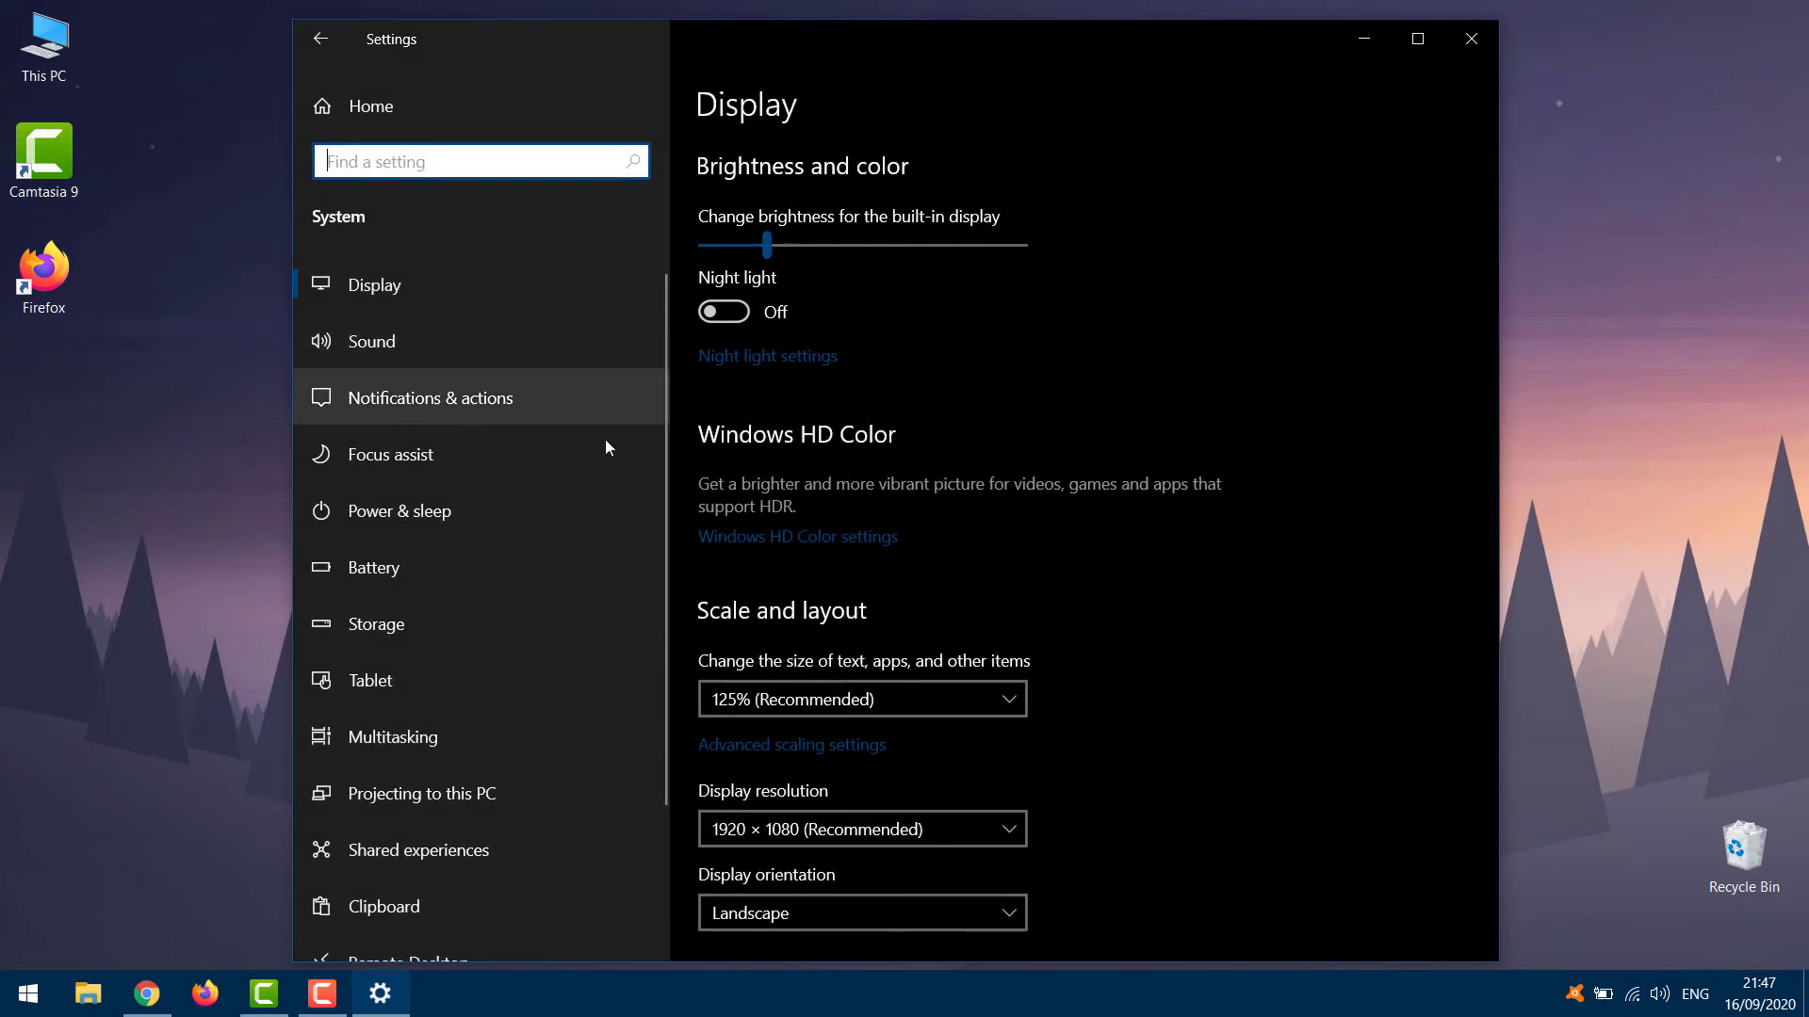
scroll(507, 637, "down", 2)
scroll(507, 627, "up", 1)
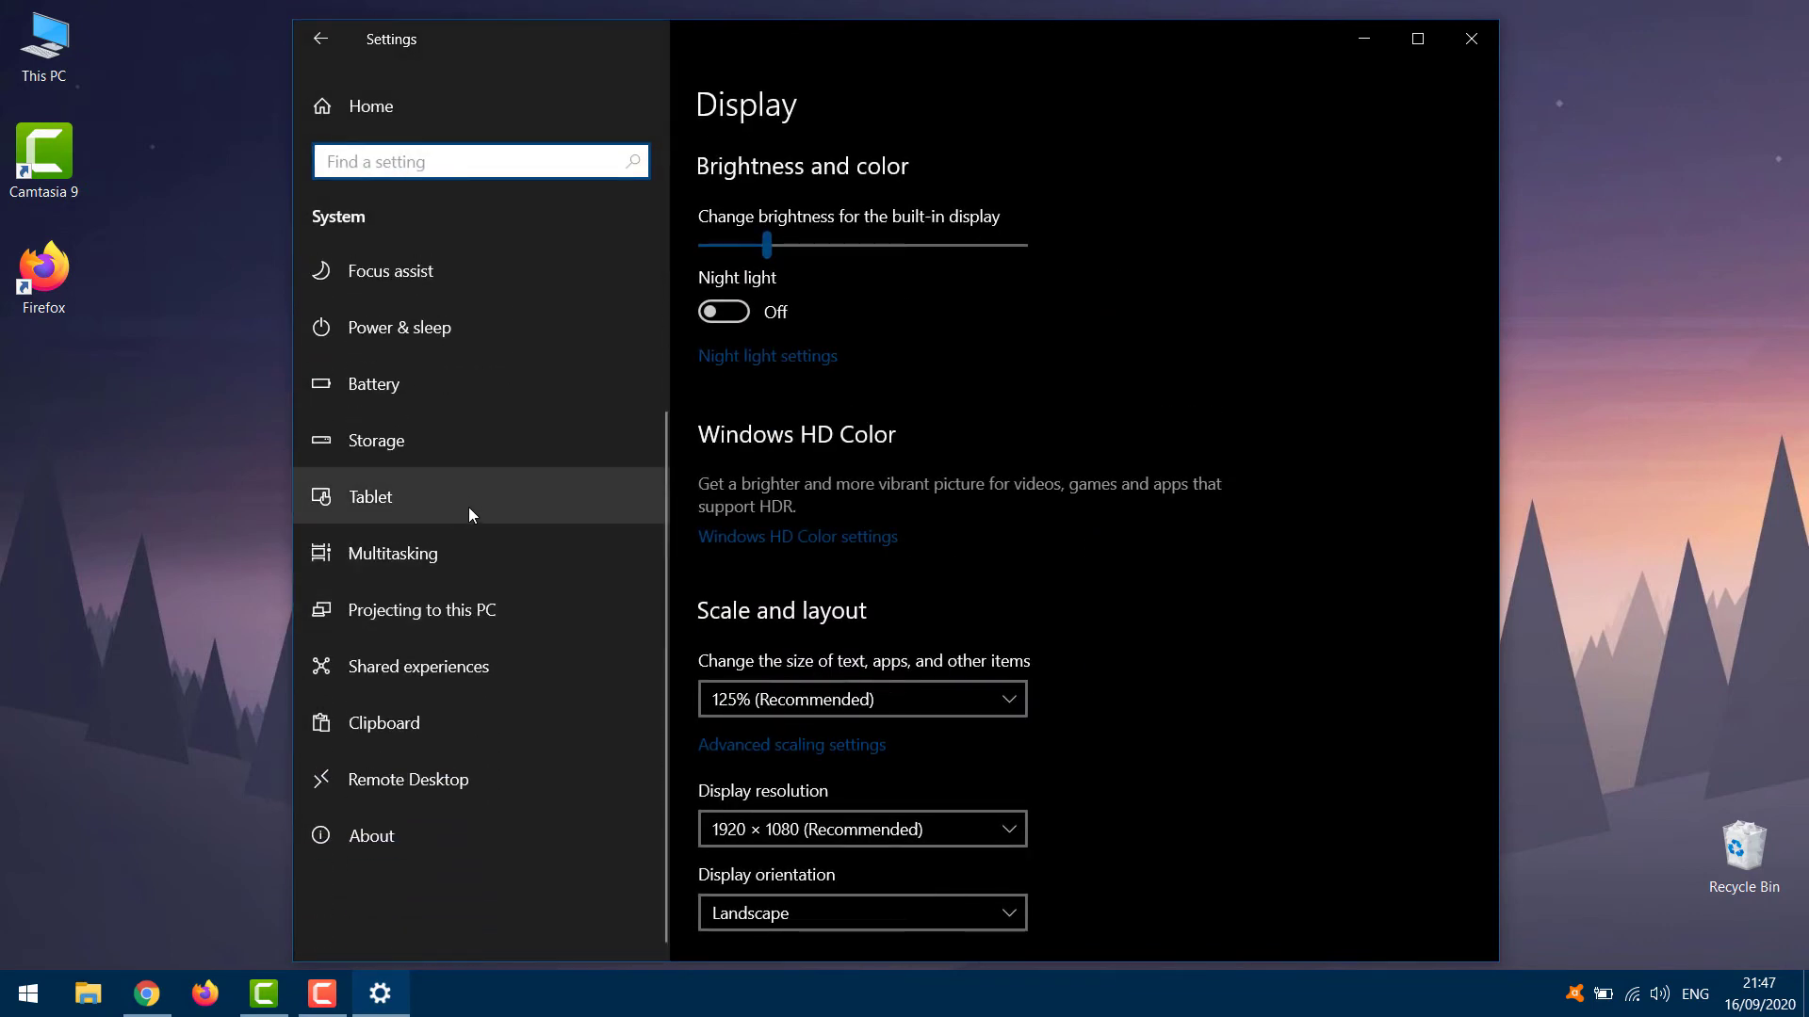
left_click(435, 488)
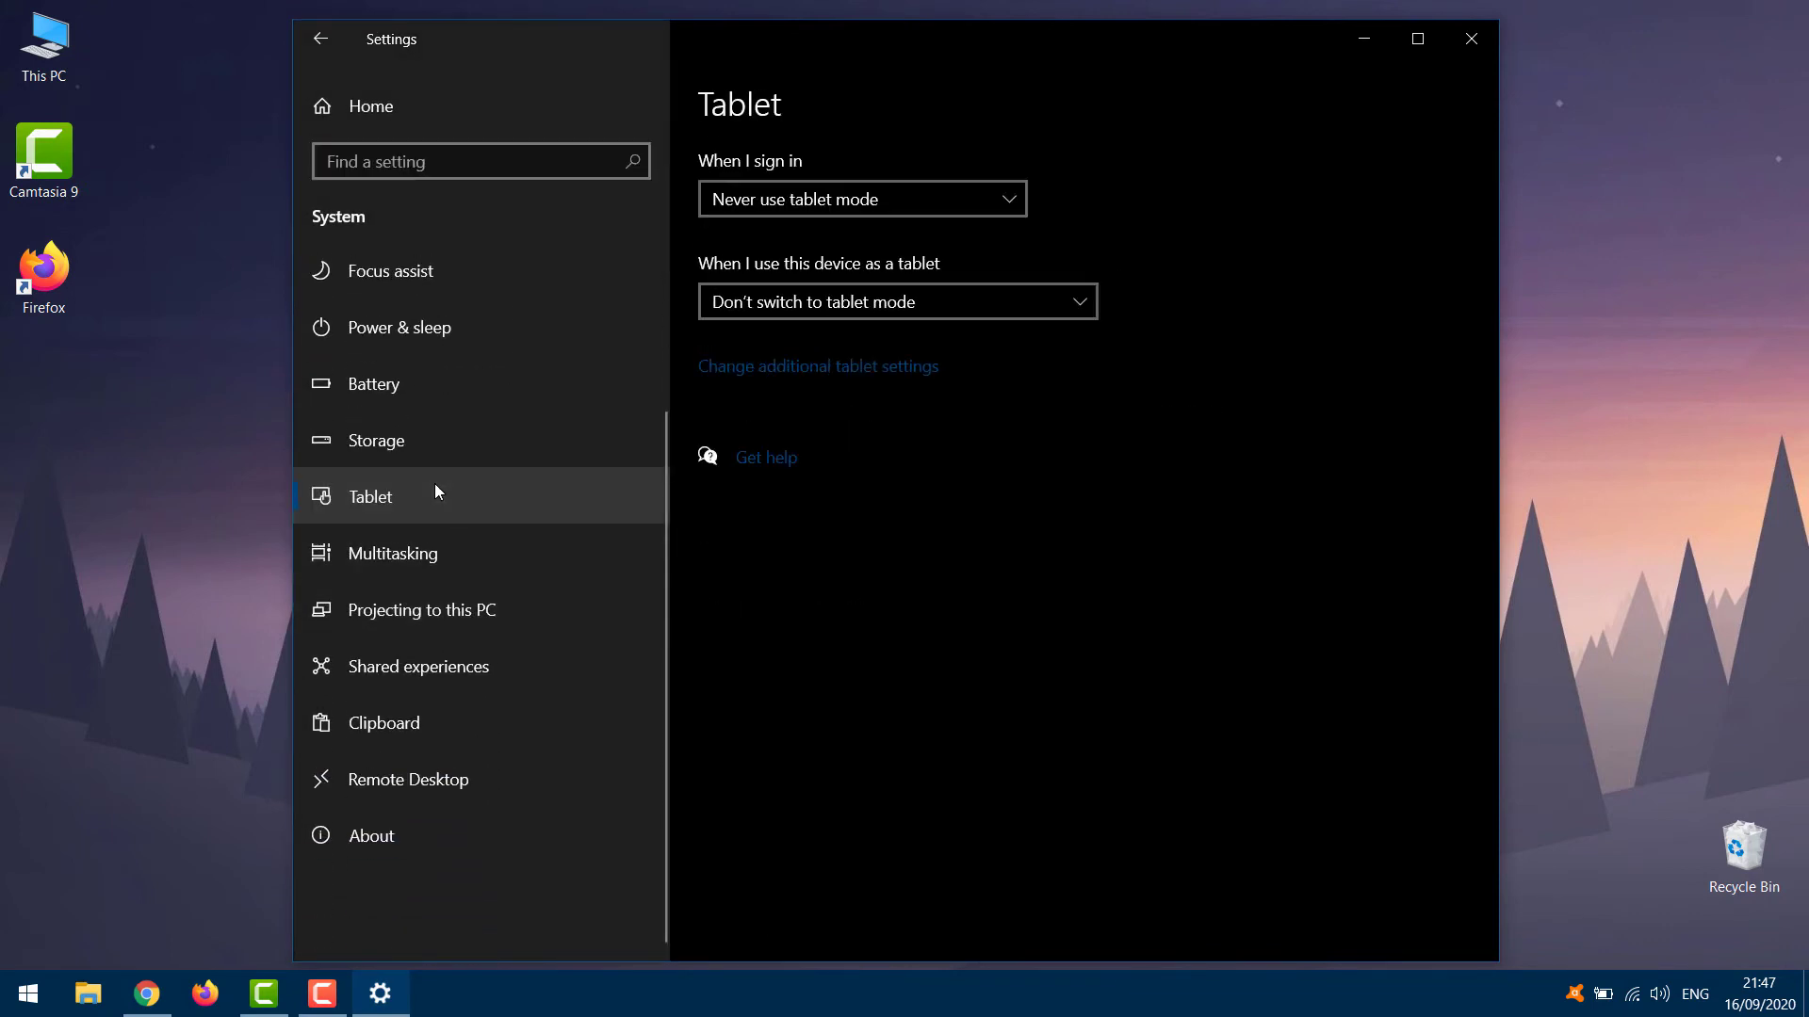
left_click(755, 200)
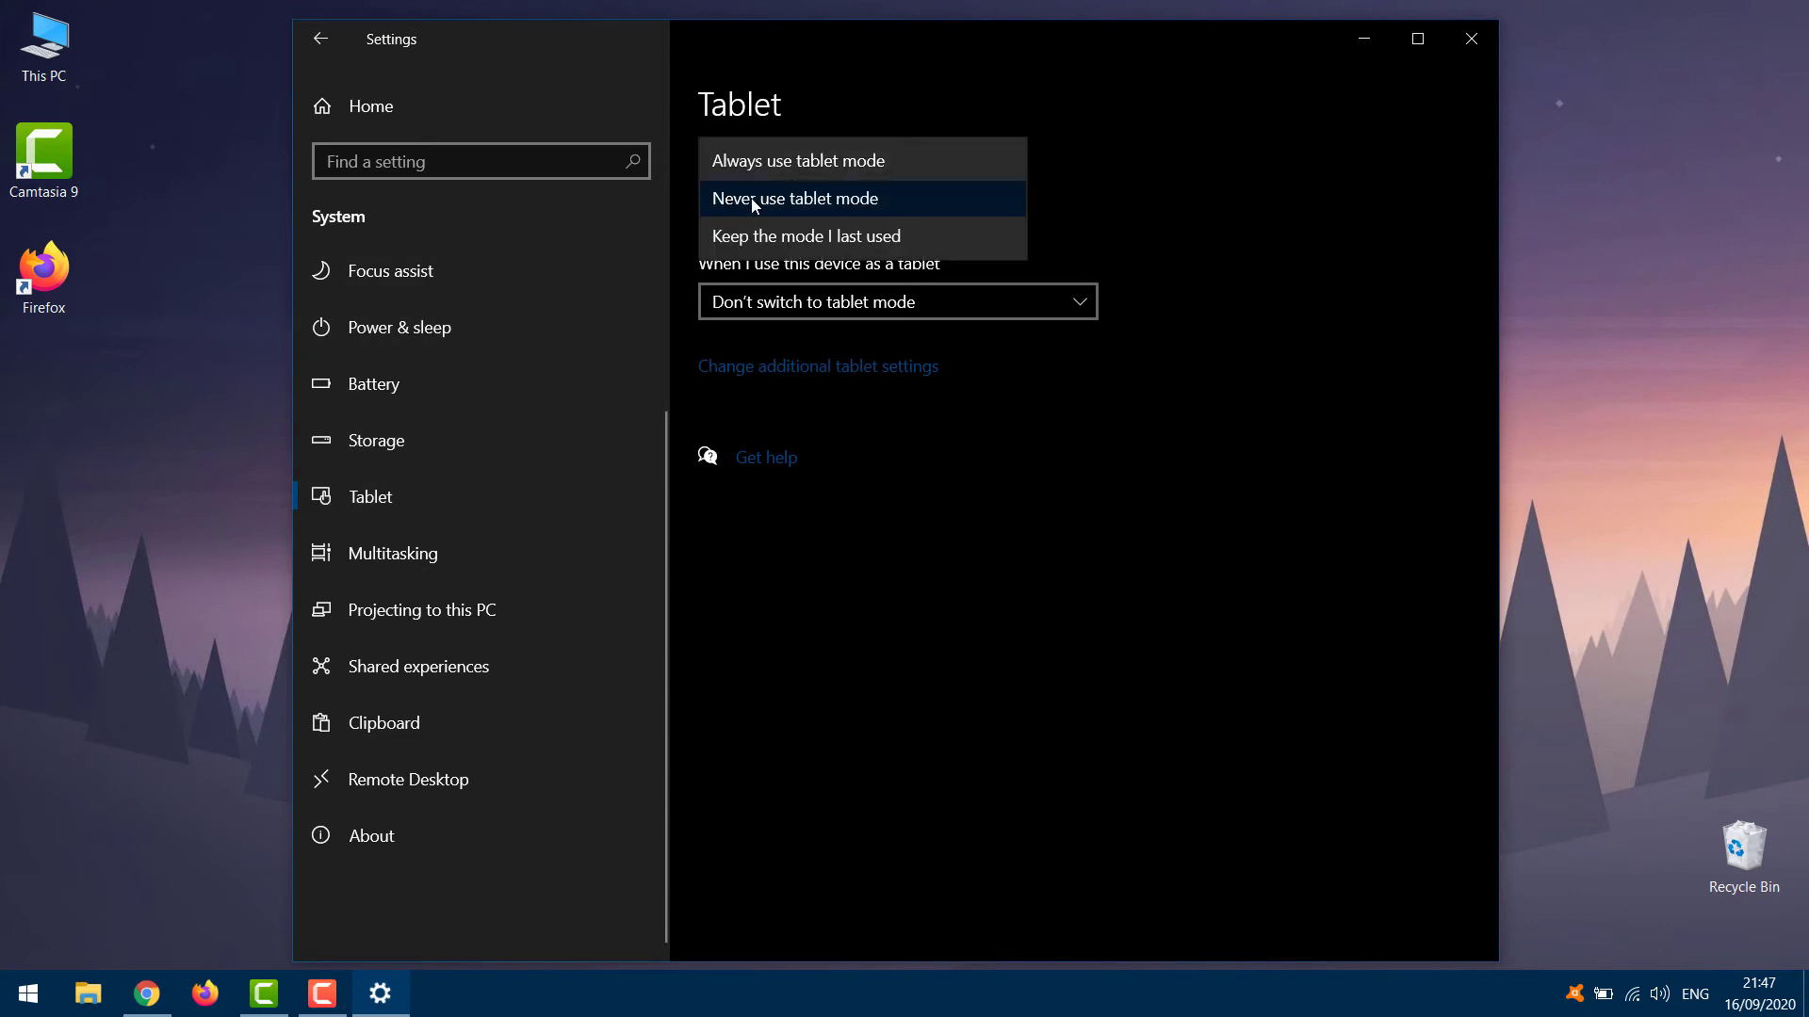
left_click(816, 198)
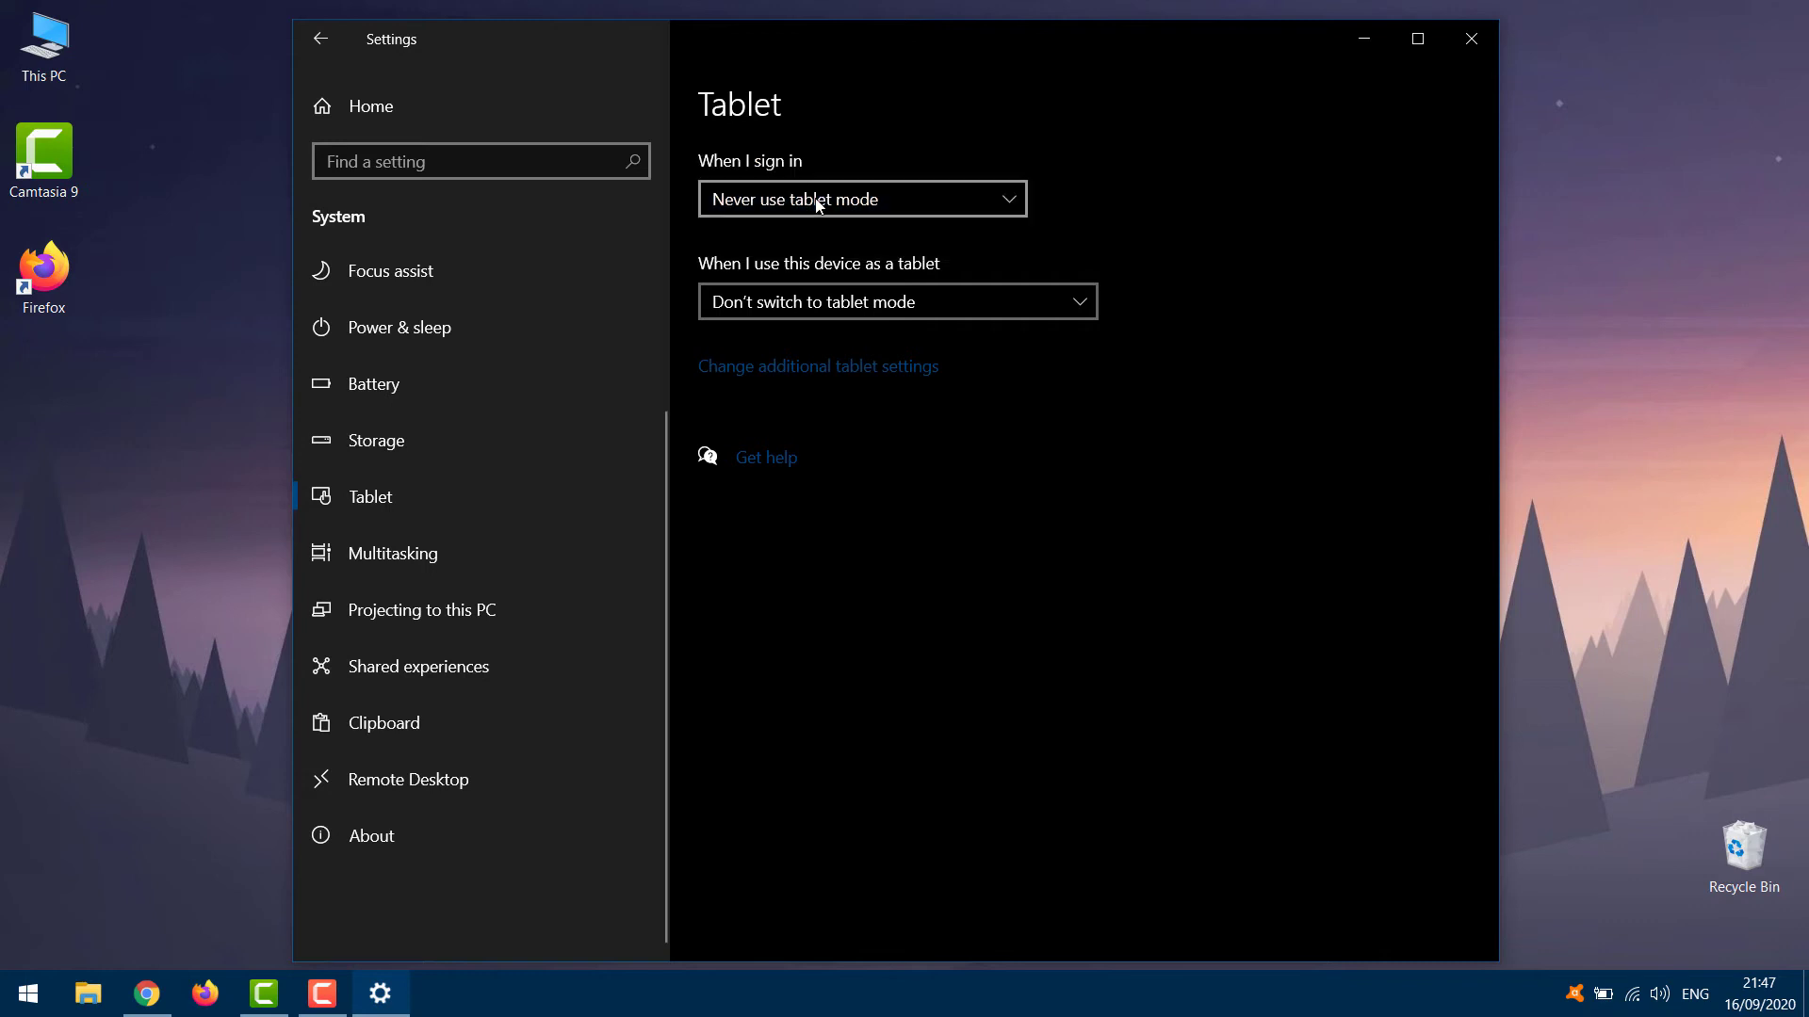
left_click(778, 298)
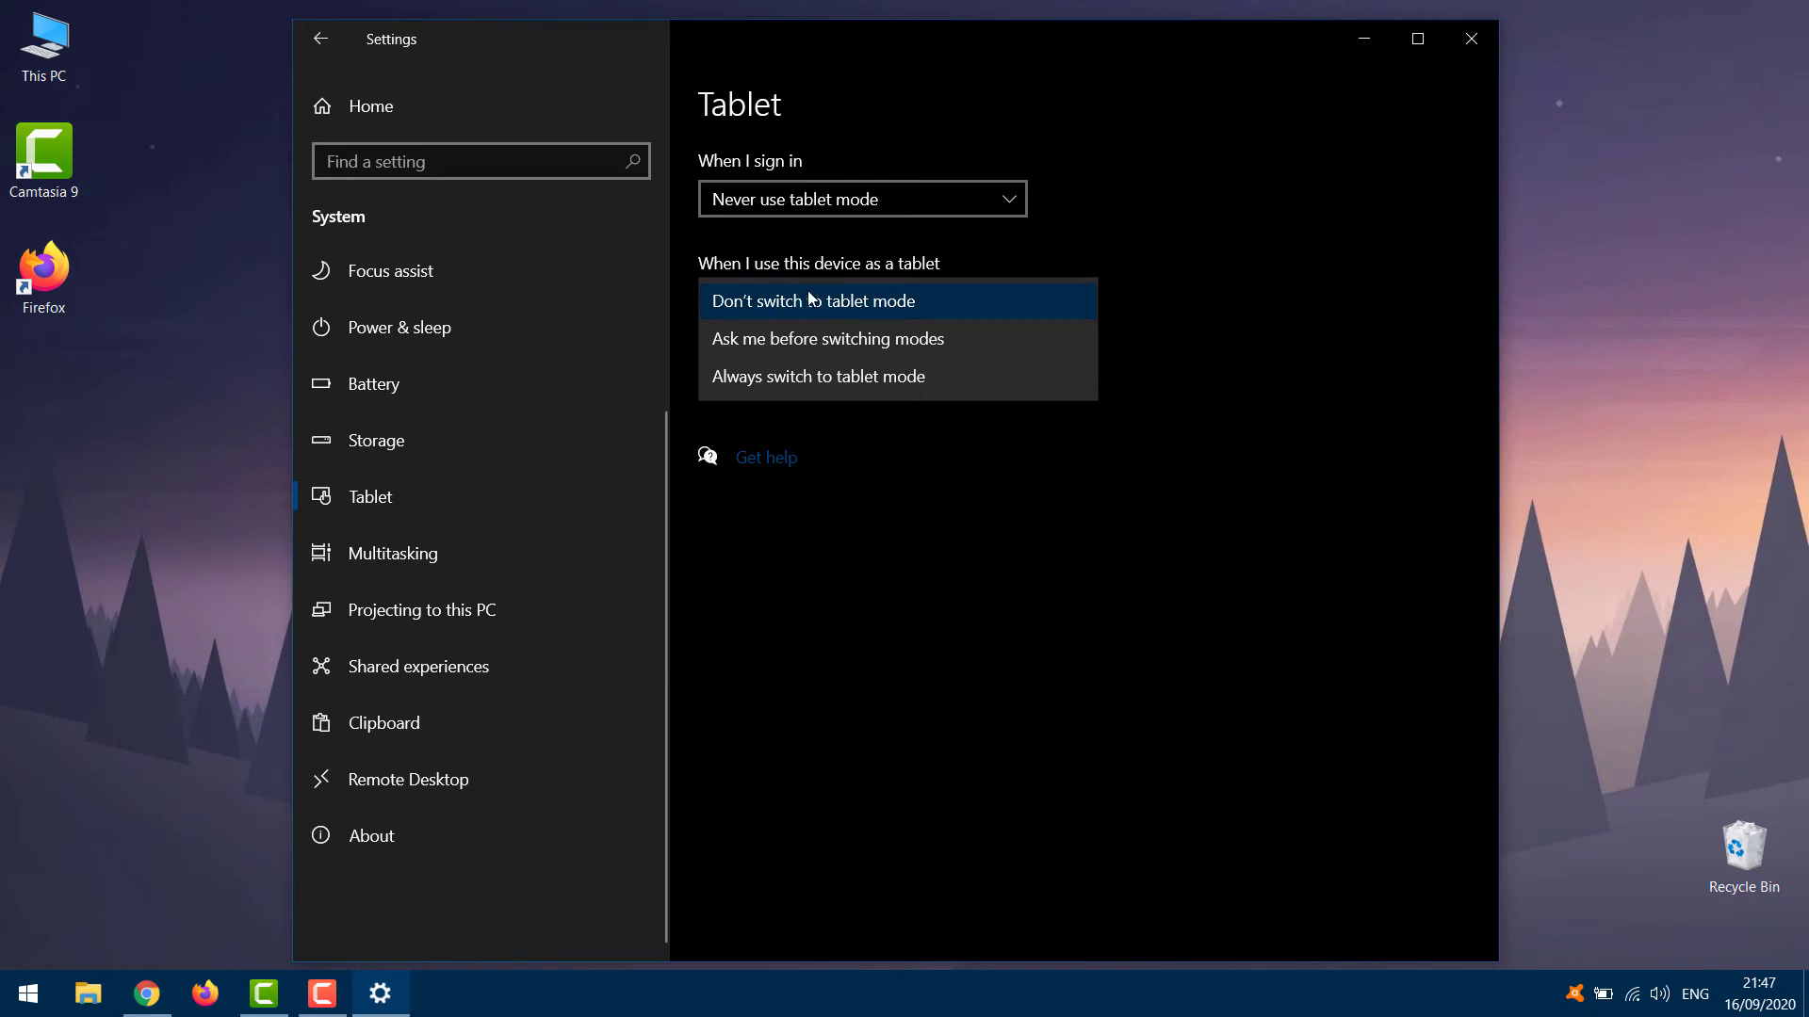
left_click(811, 299)
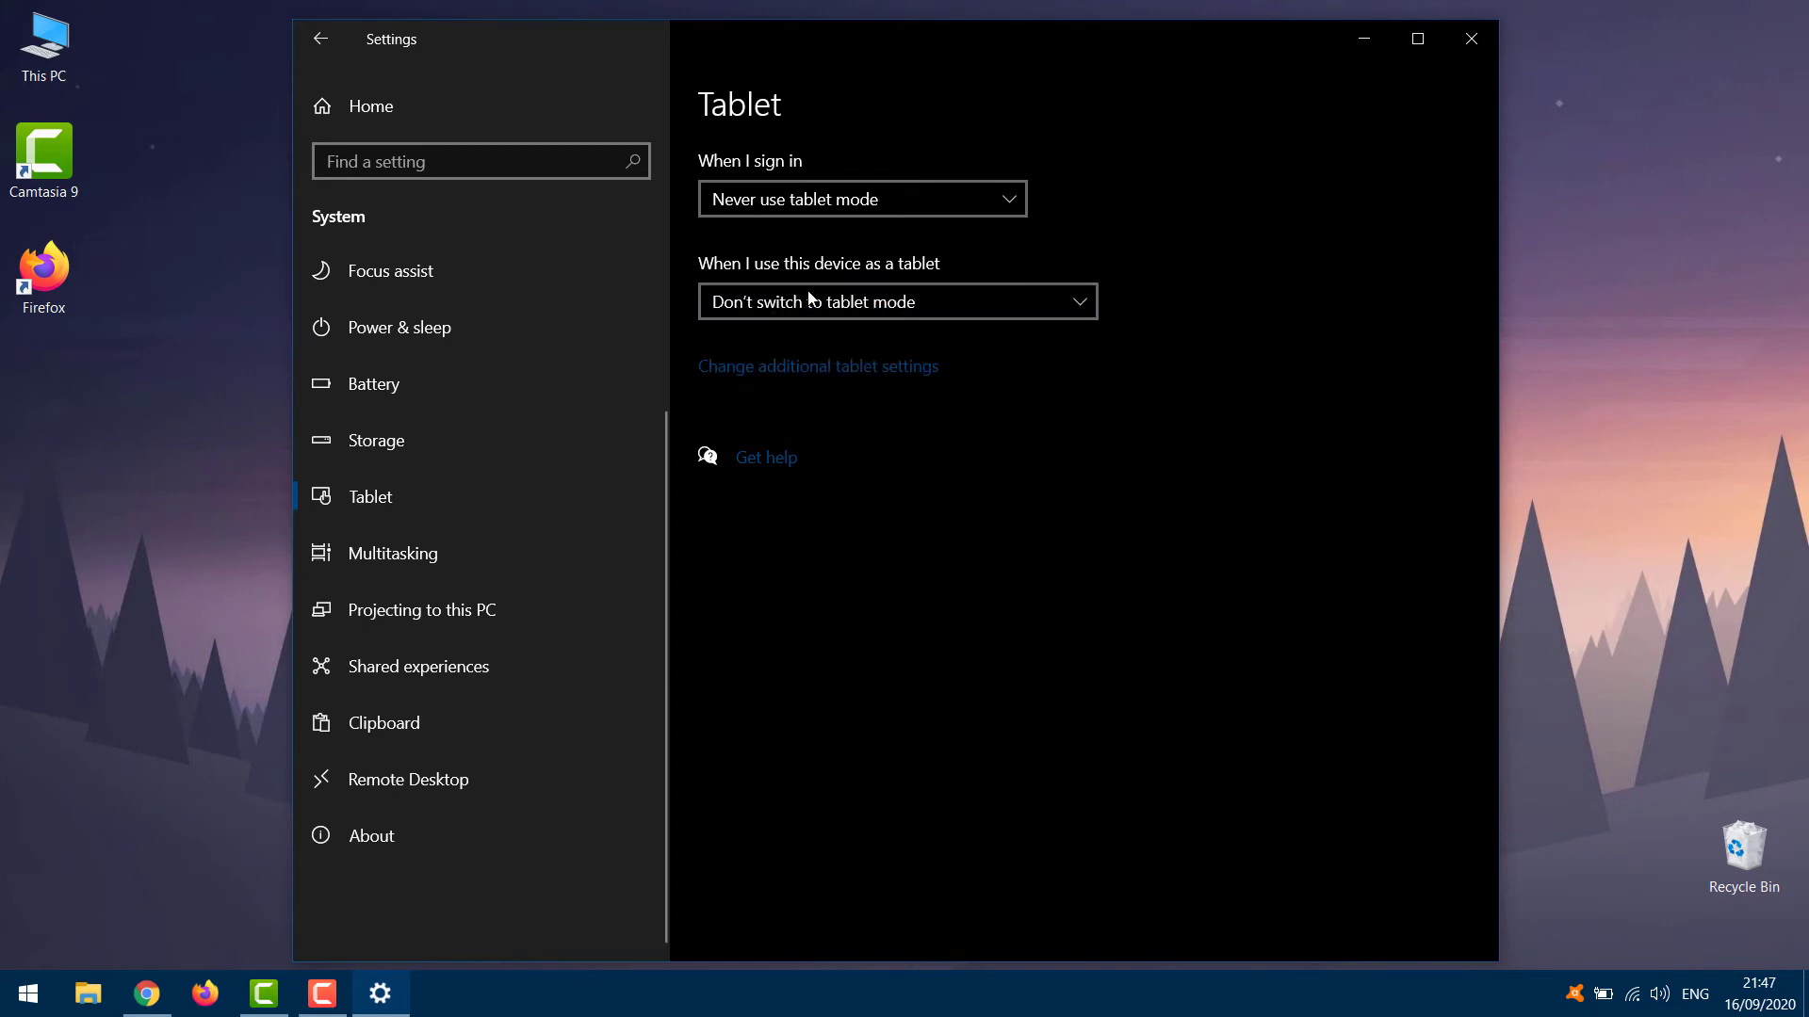
- Turn off hidden taskbar icons, touch-friendly taskbar icons, search icon only and touch-friendly Explorer buttons
left_click(813, 367)
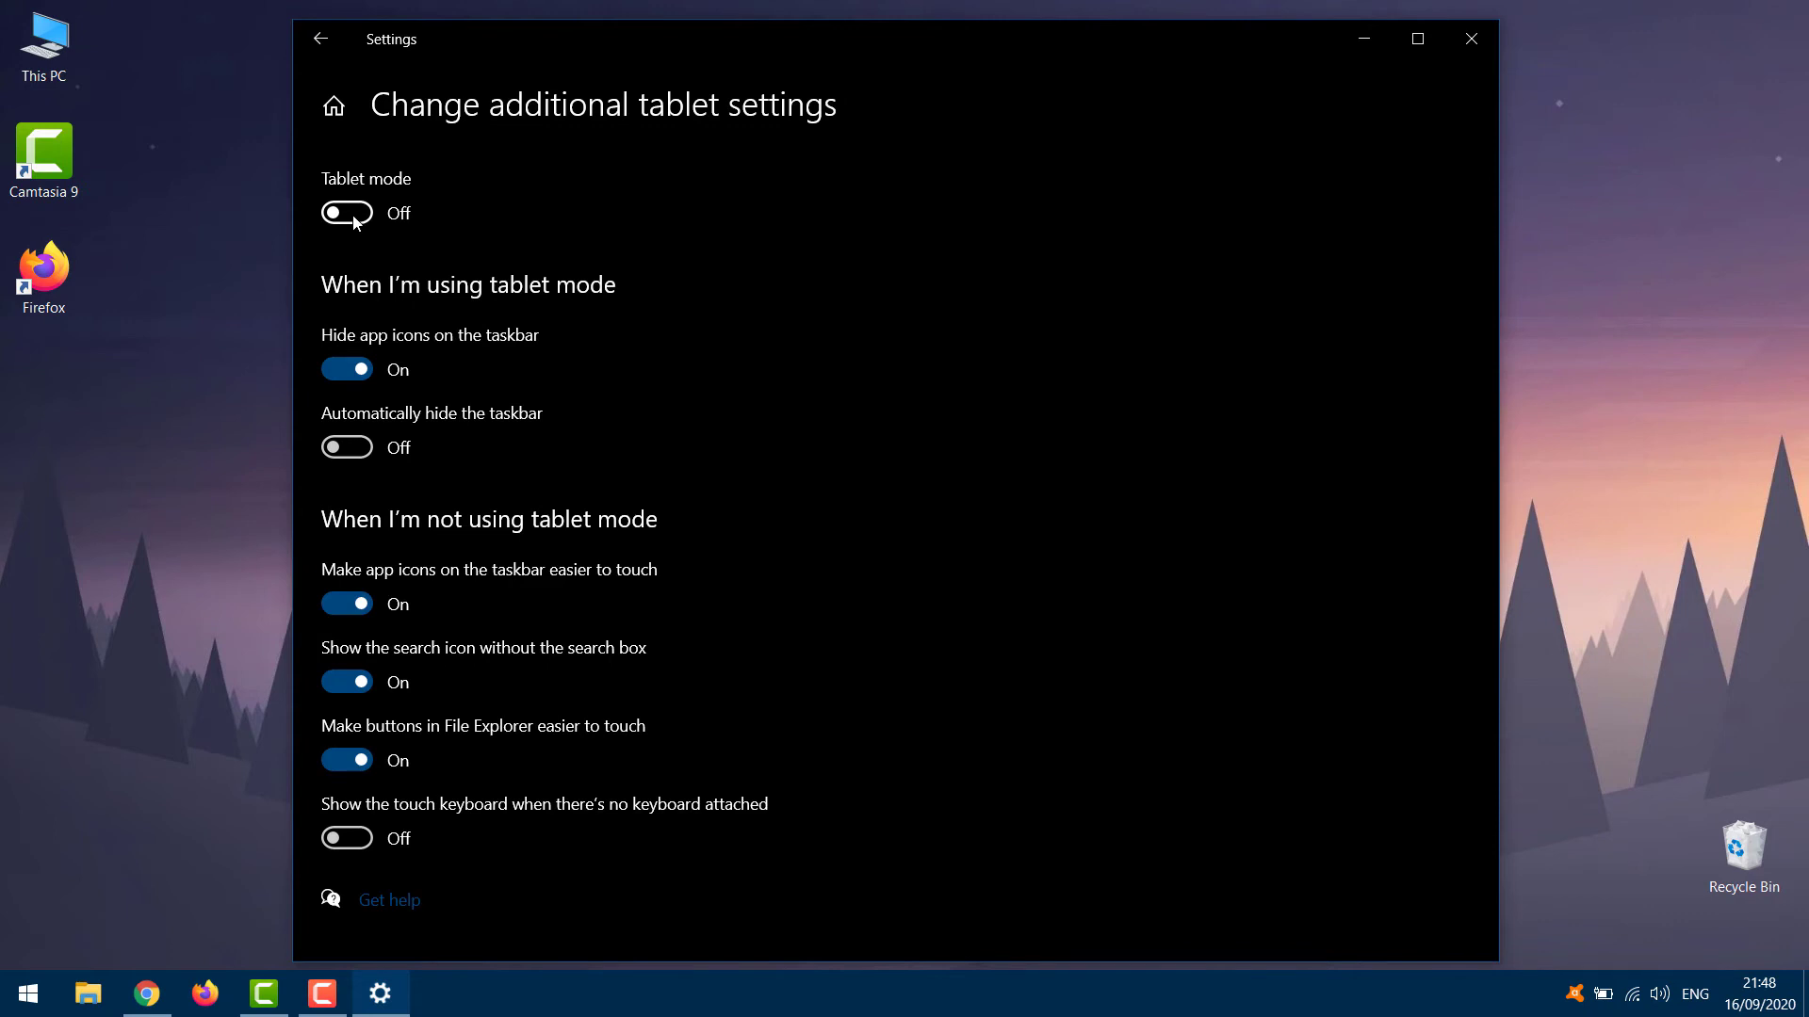
left_click(345, 372)
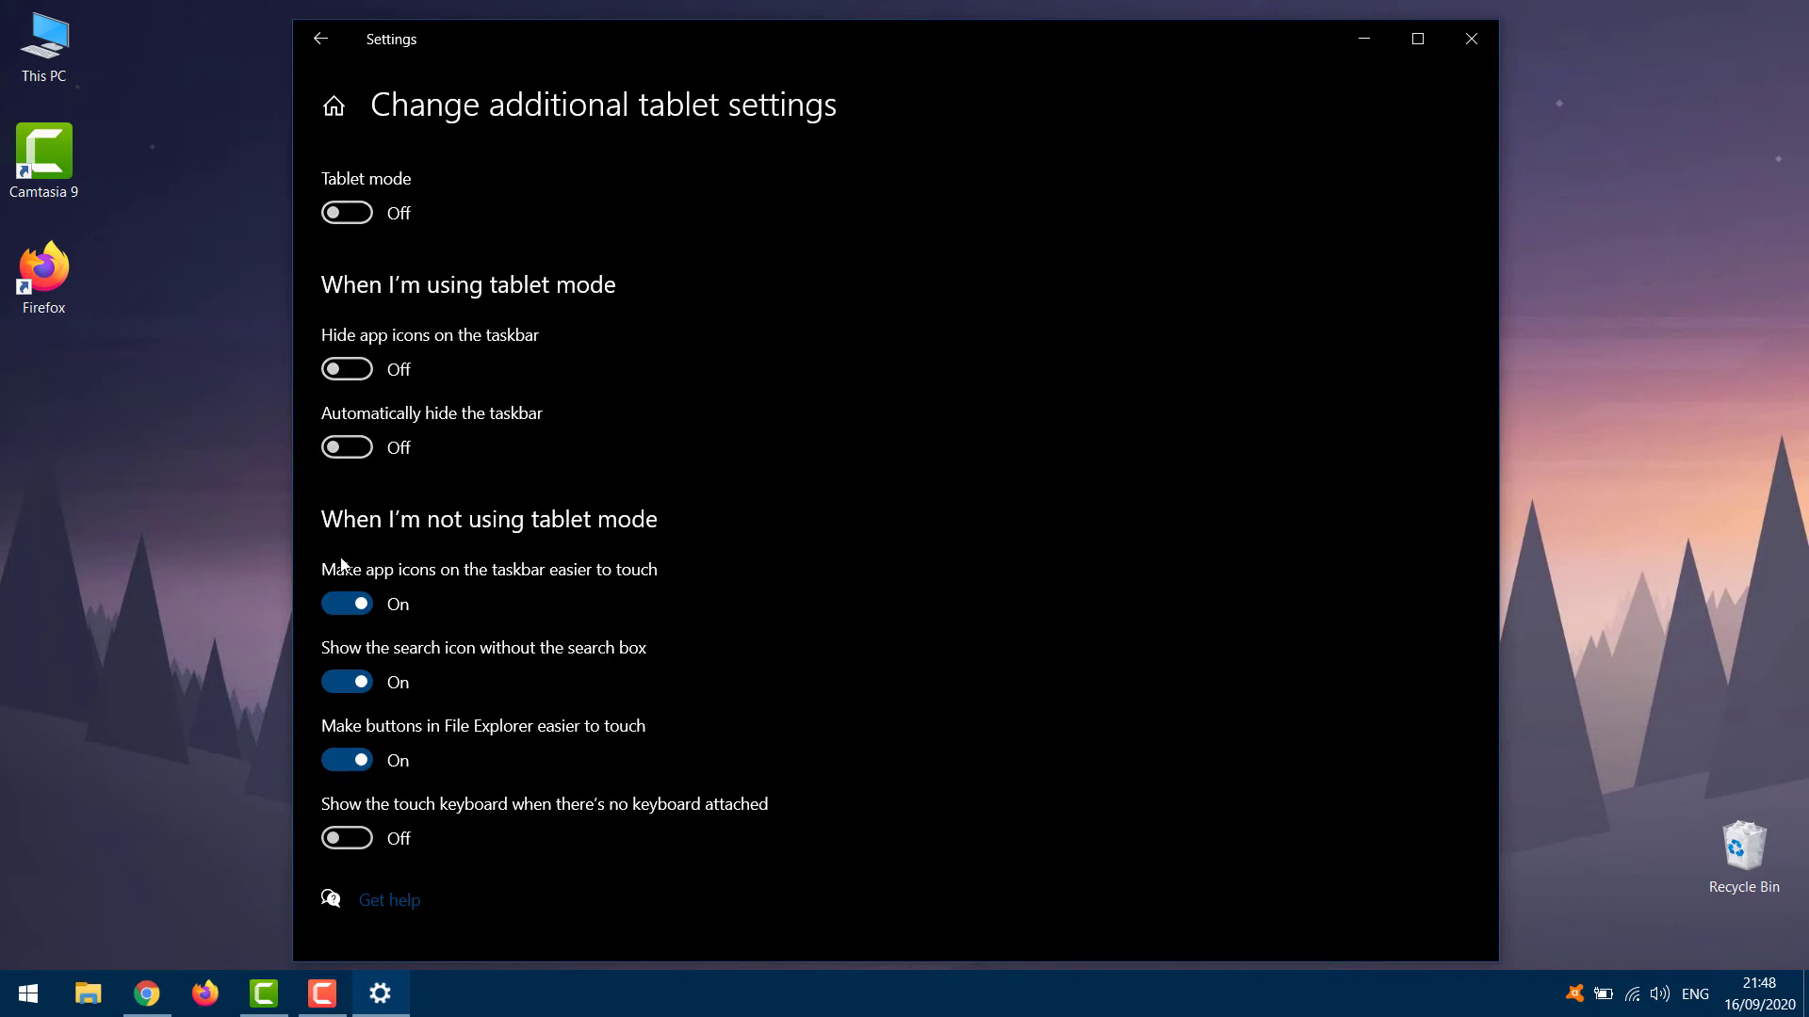
left_click(338, 601)
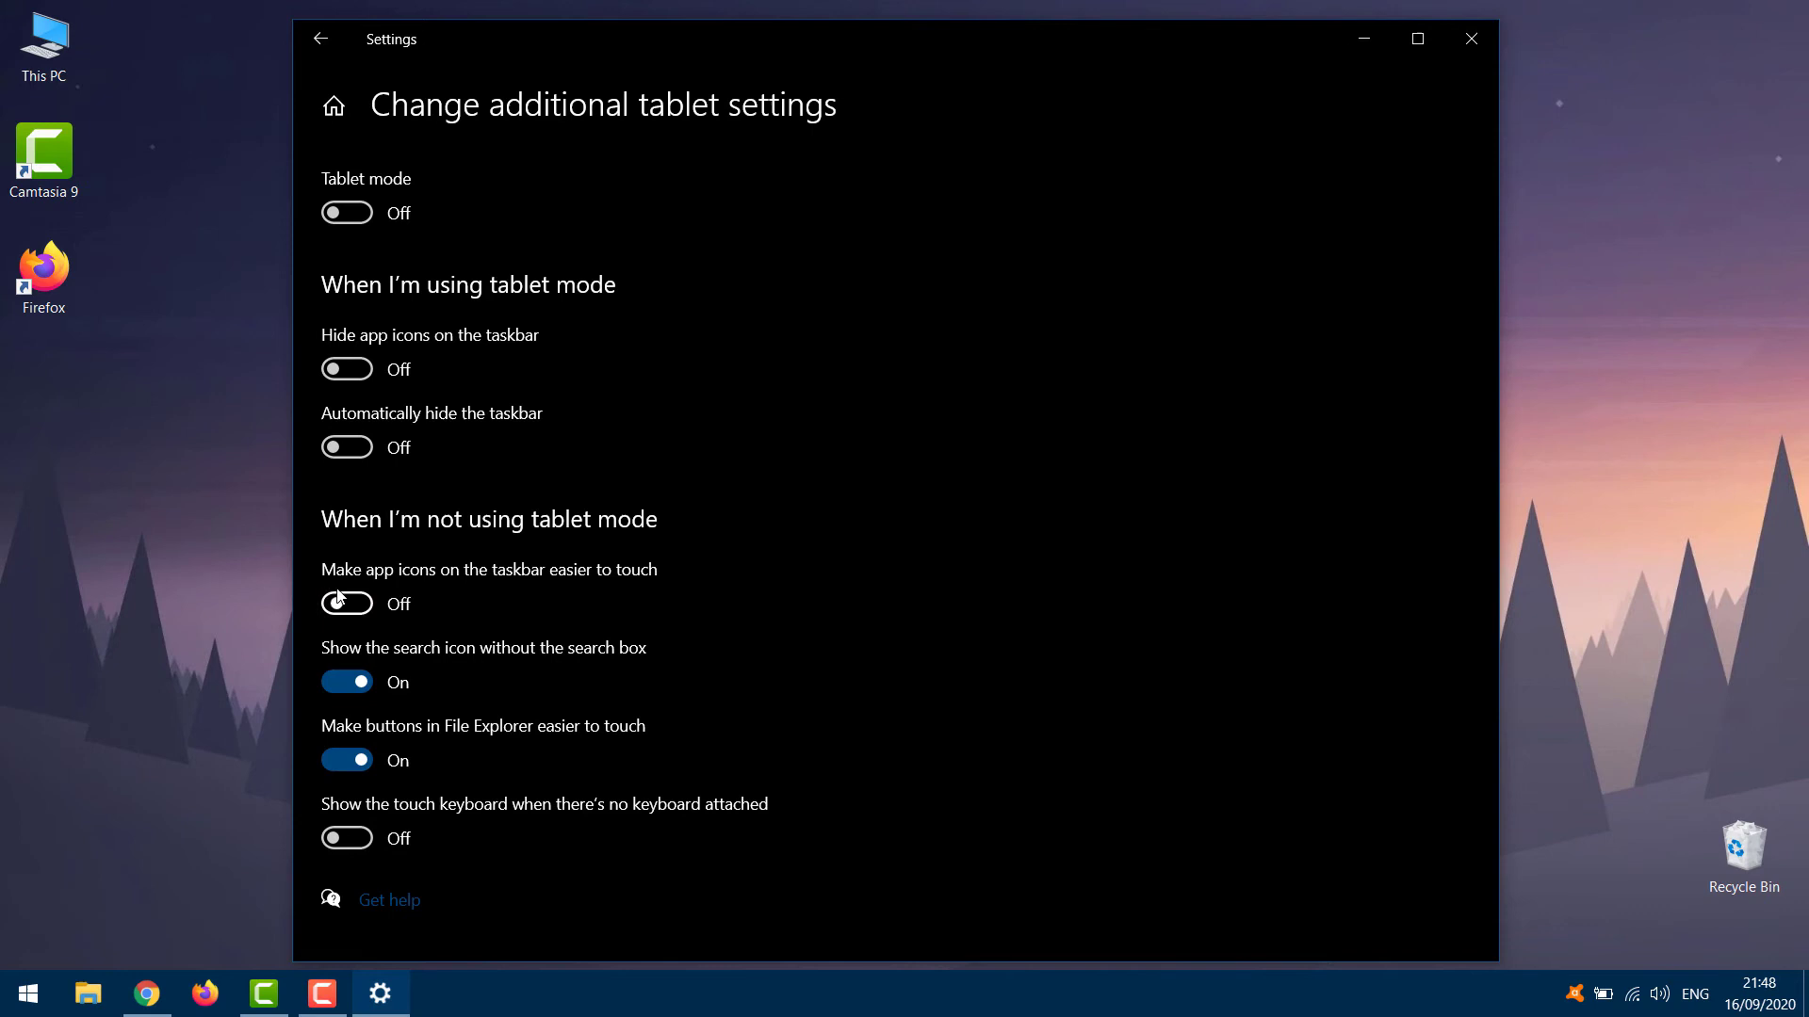
left_click(339, 682)
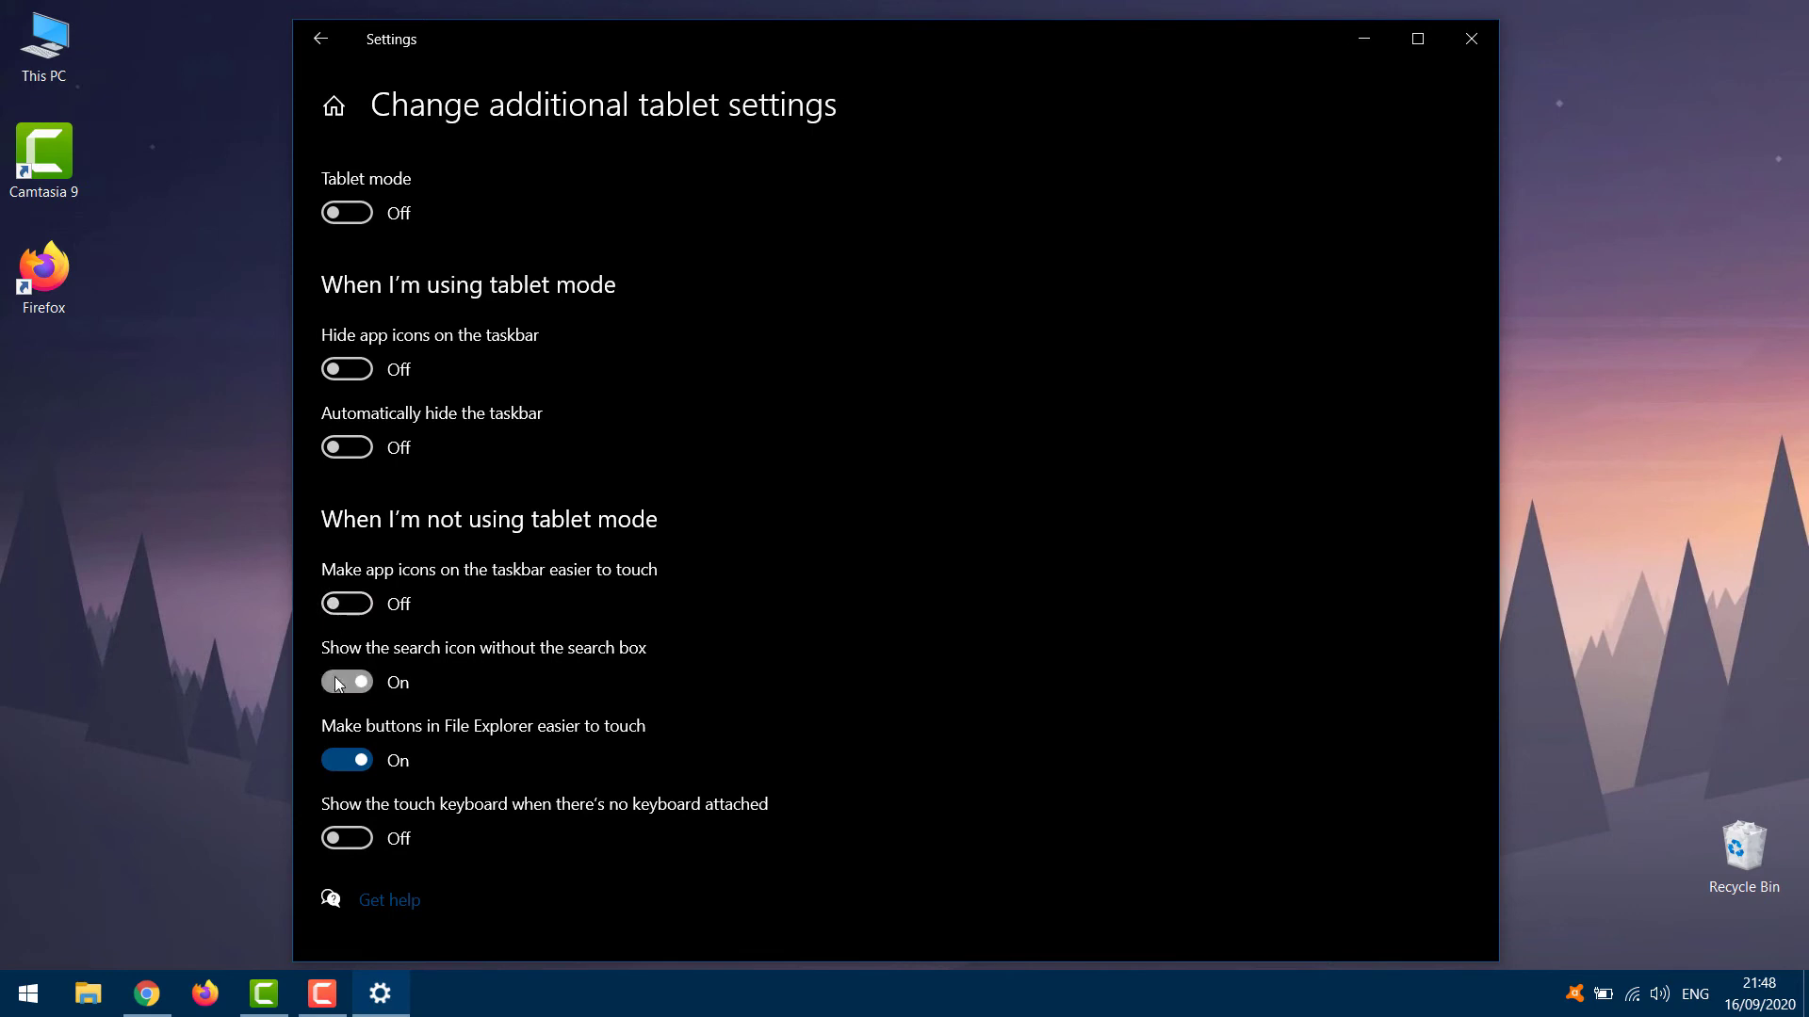
left_click(334, 761)
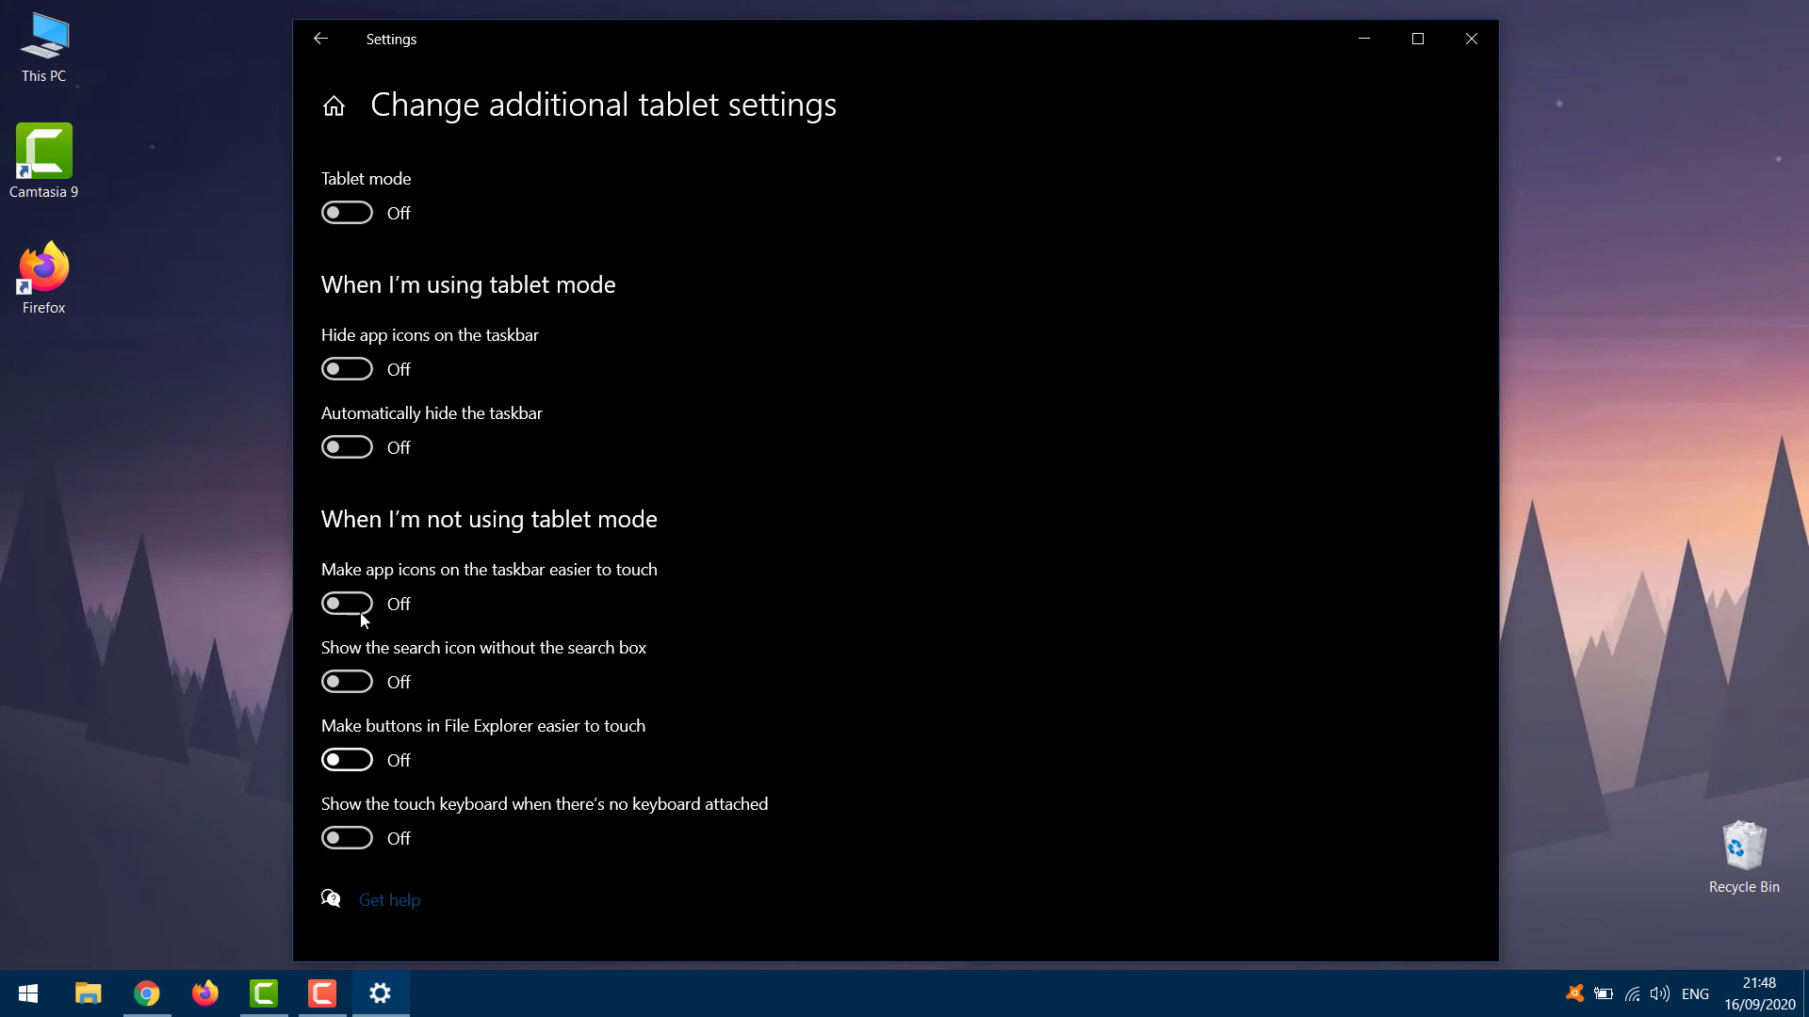
left_click(321, 39)
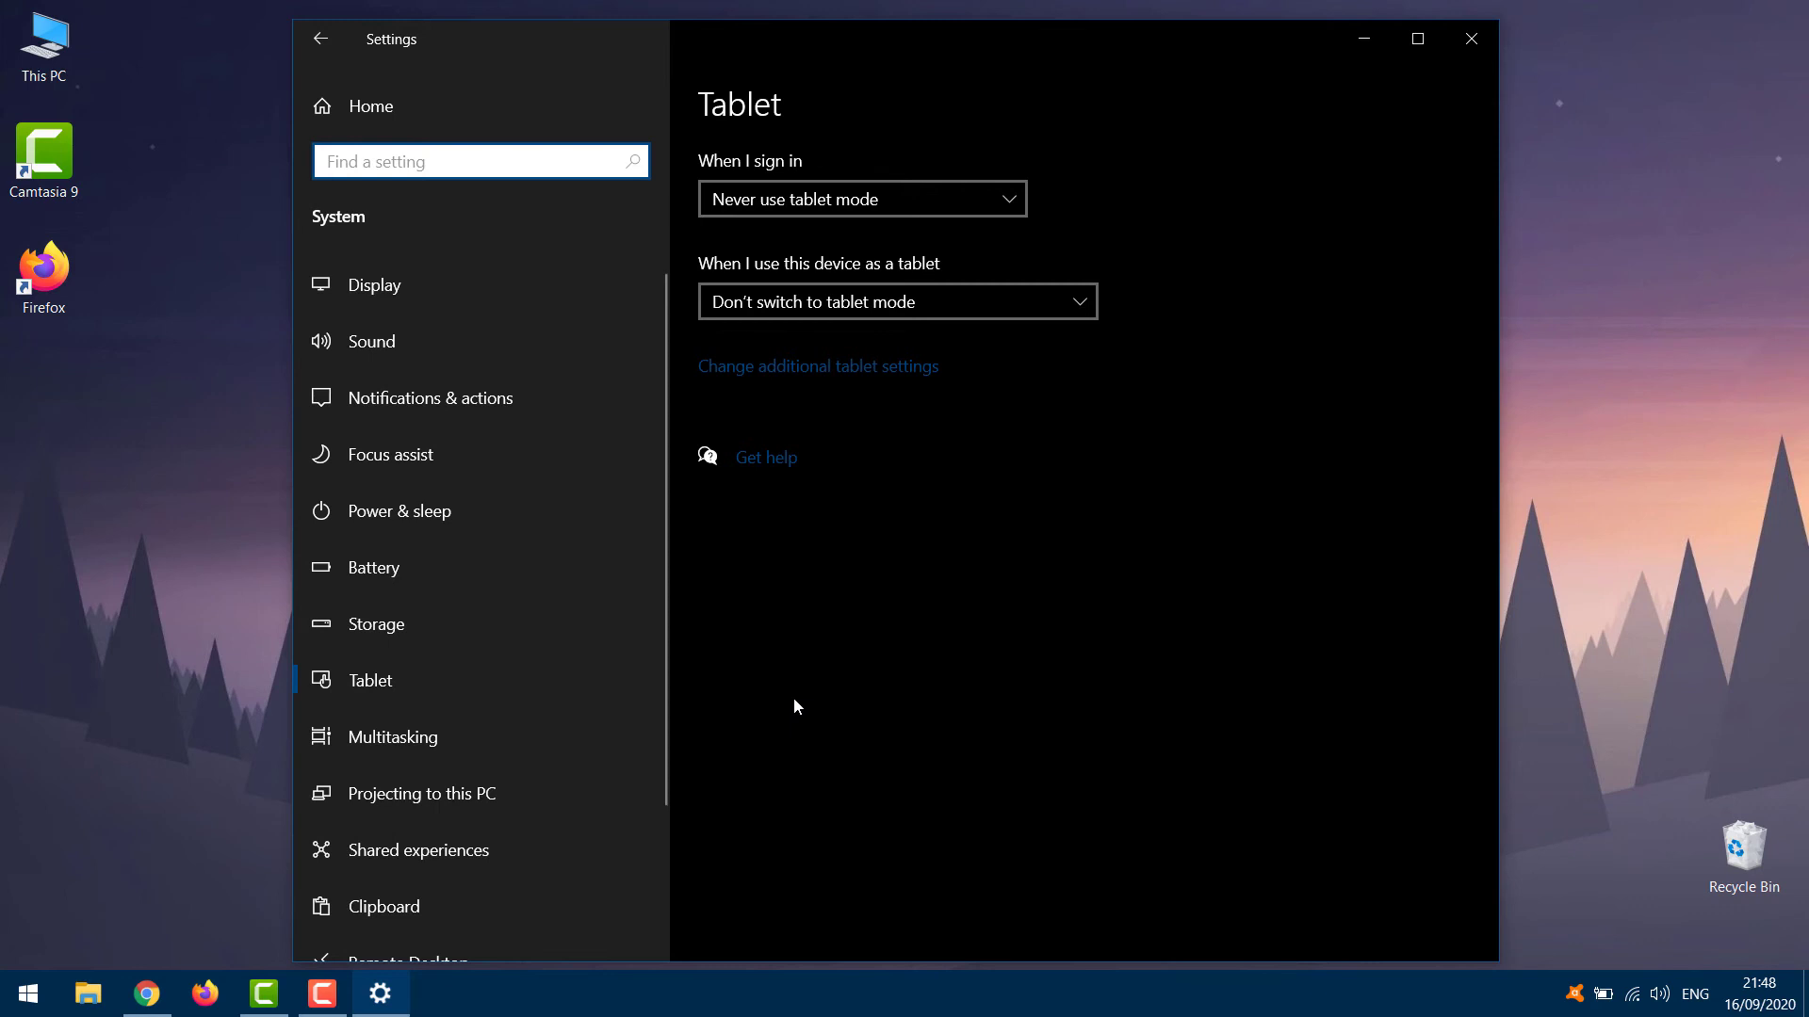
- Click an empty area of the Settings page before closing the window
left_click(794, 700)
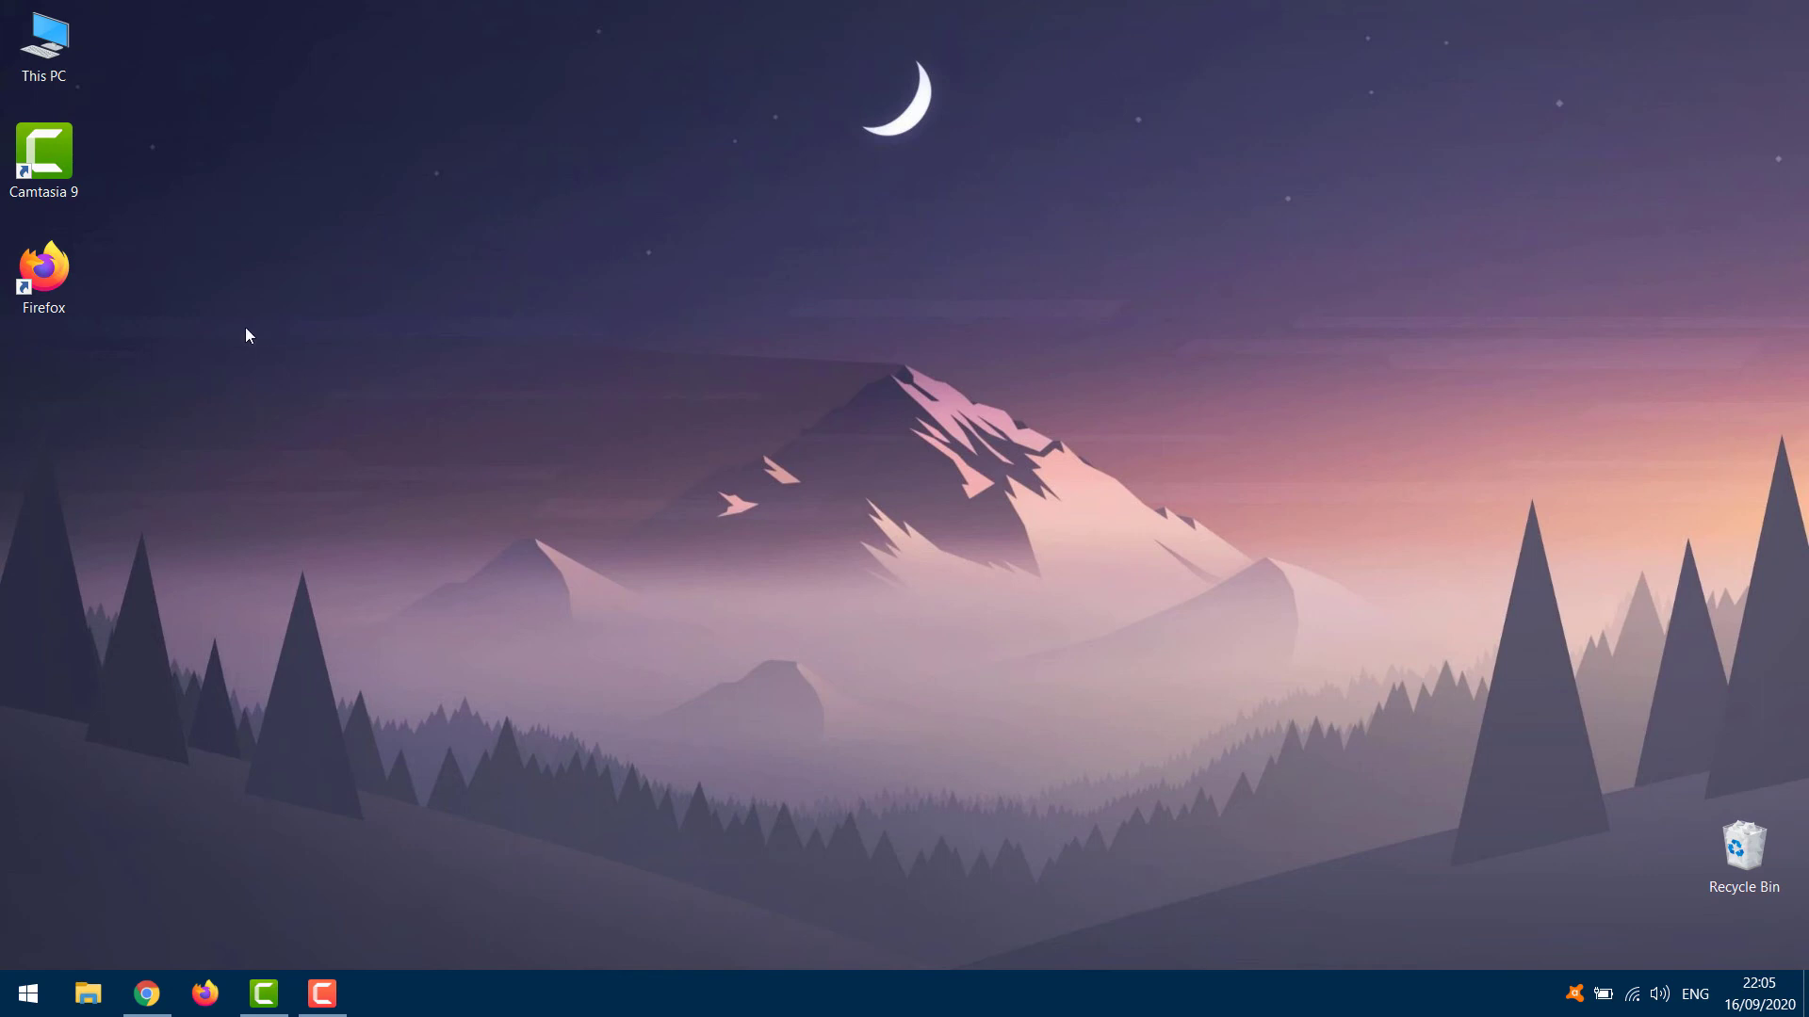
- Browse This PC > Local Disk (C:) > Users and open the user's profile folder
double_click(35, 65)
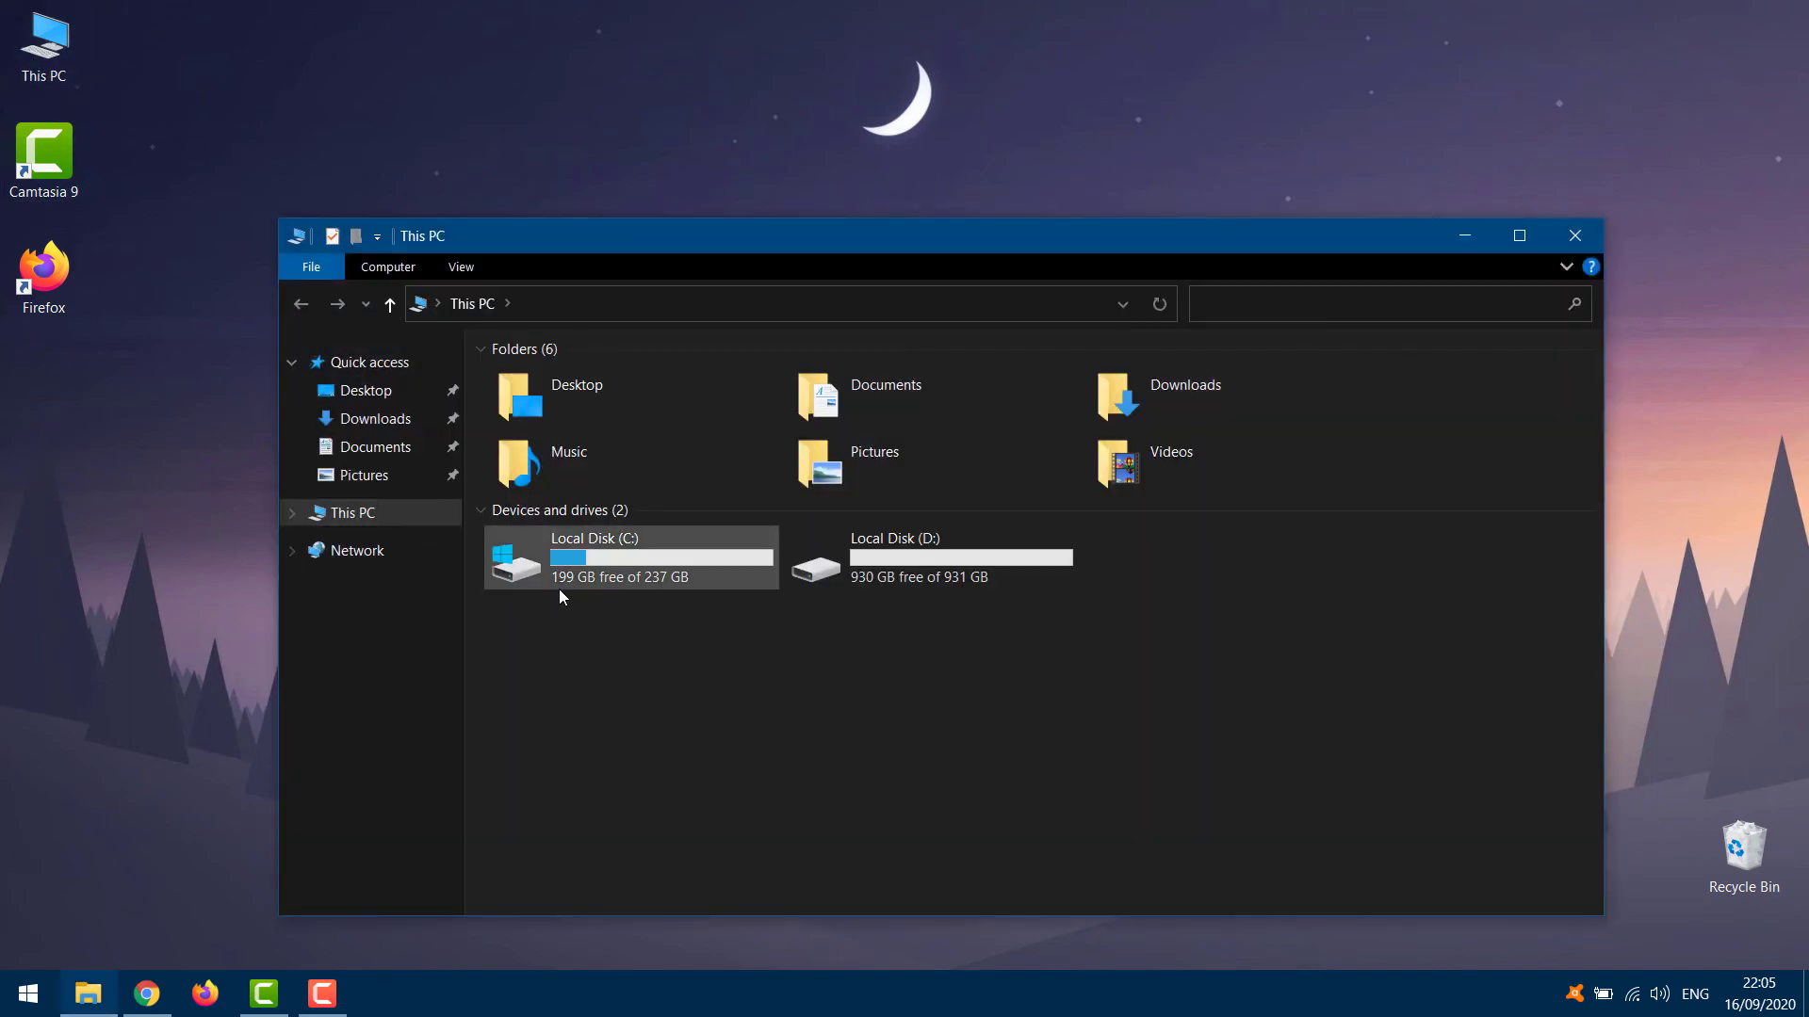
double_click(577, 564)
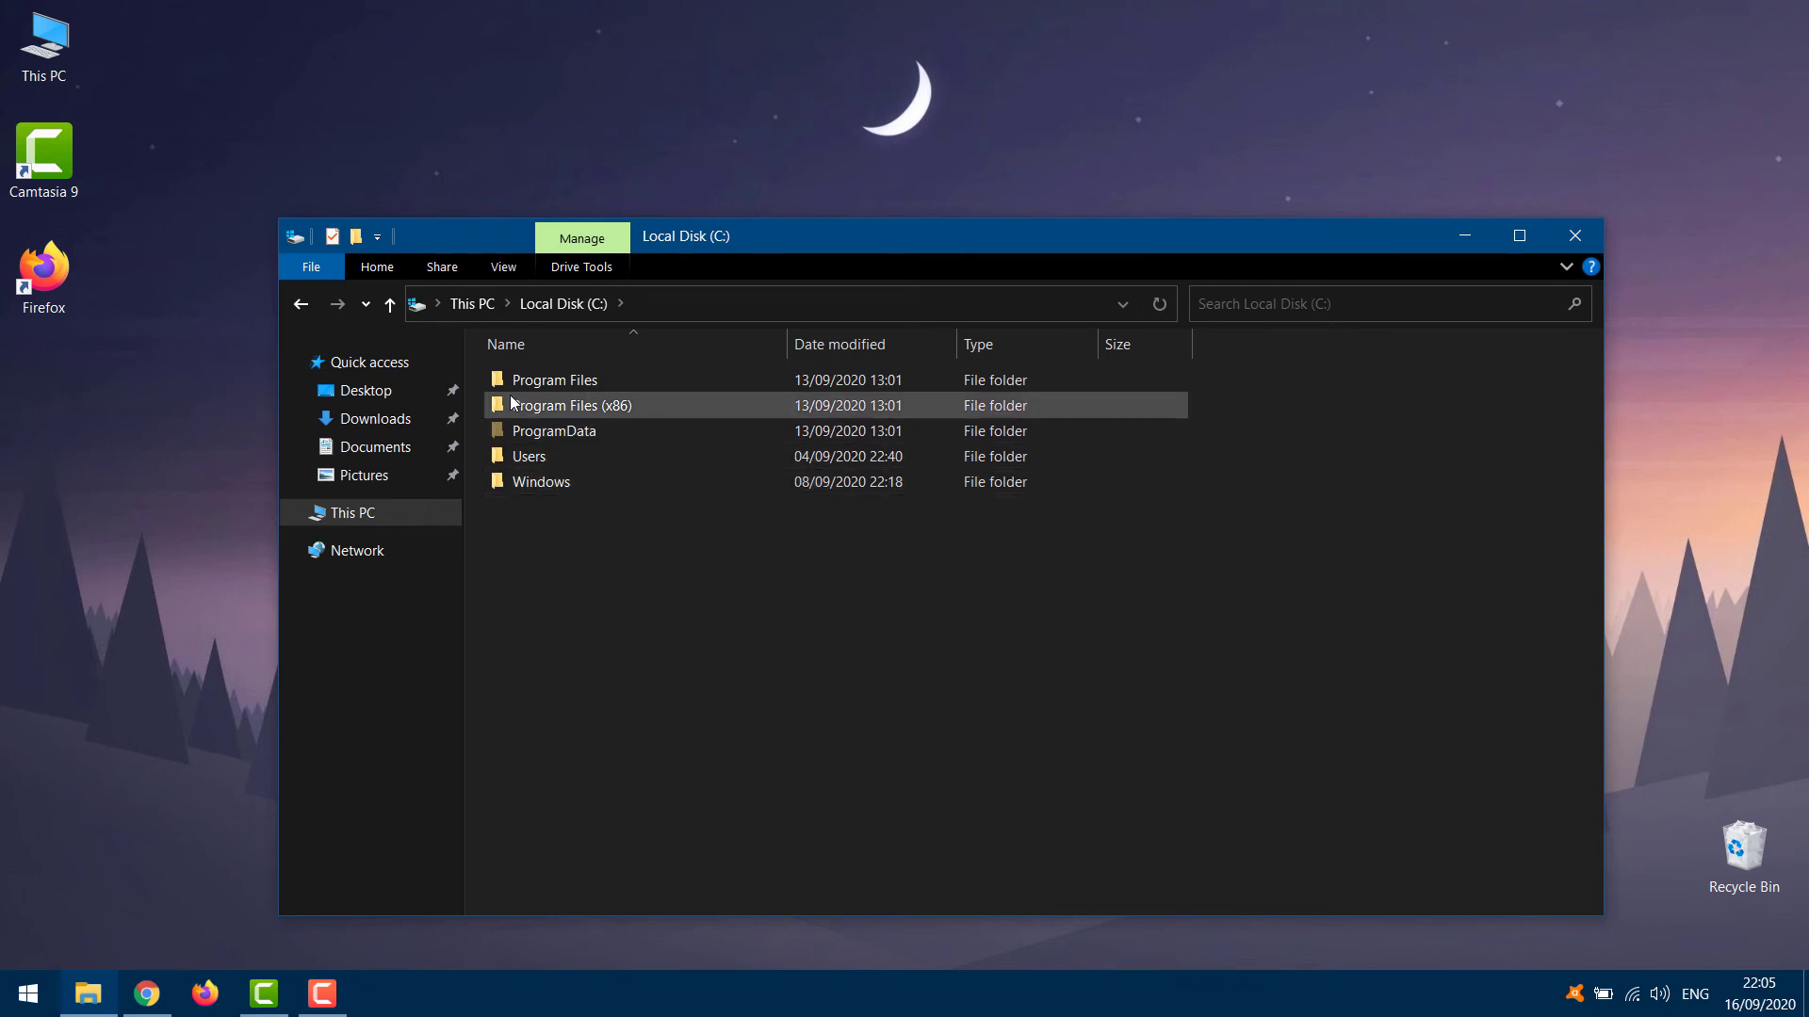
double_click(544, 453)
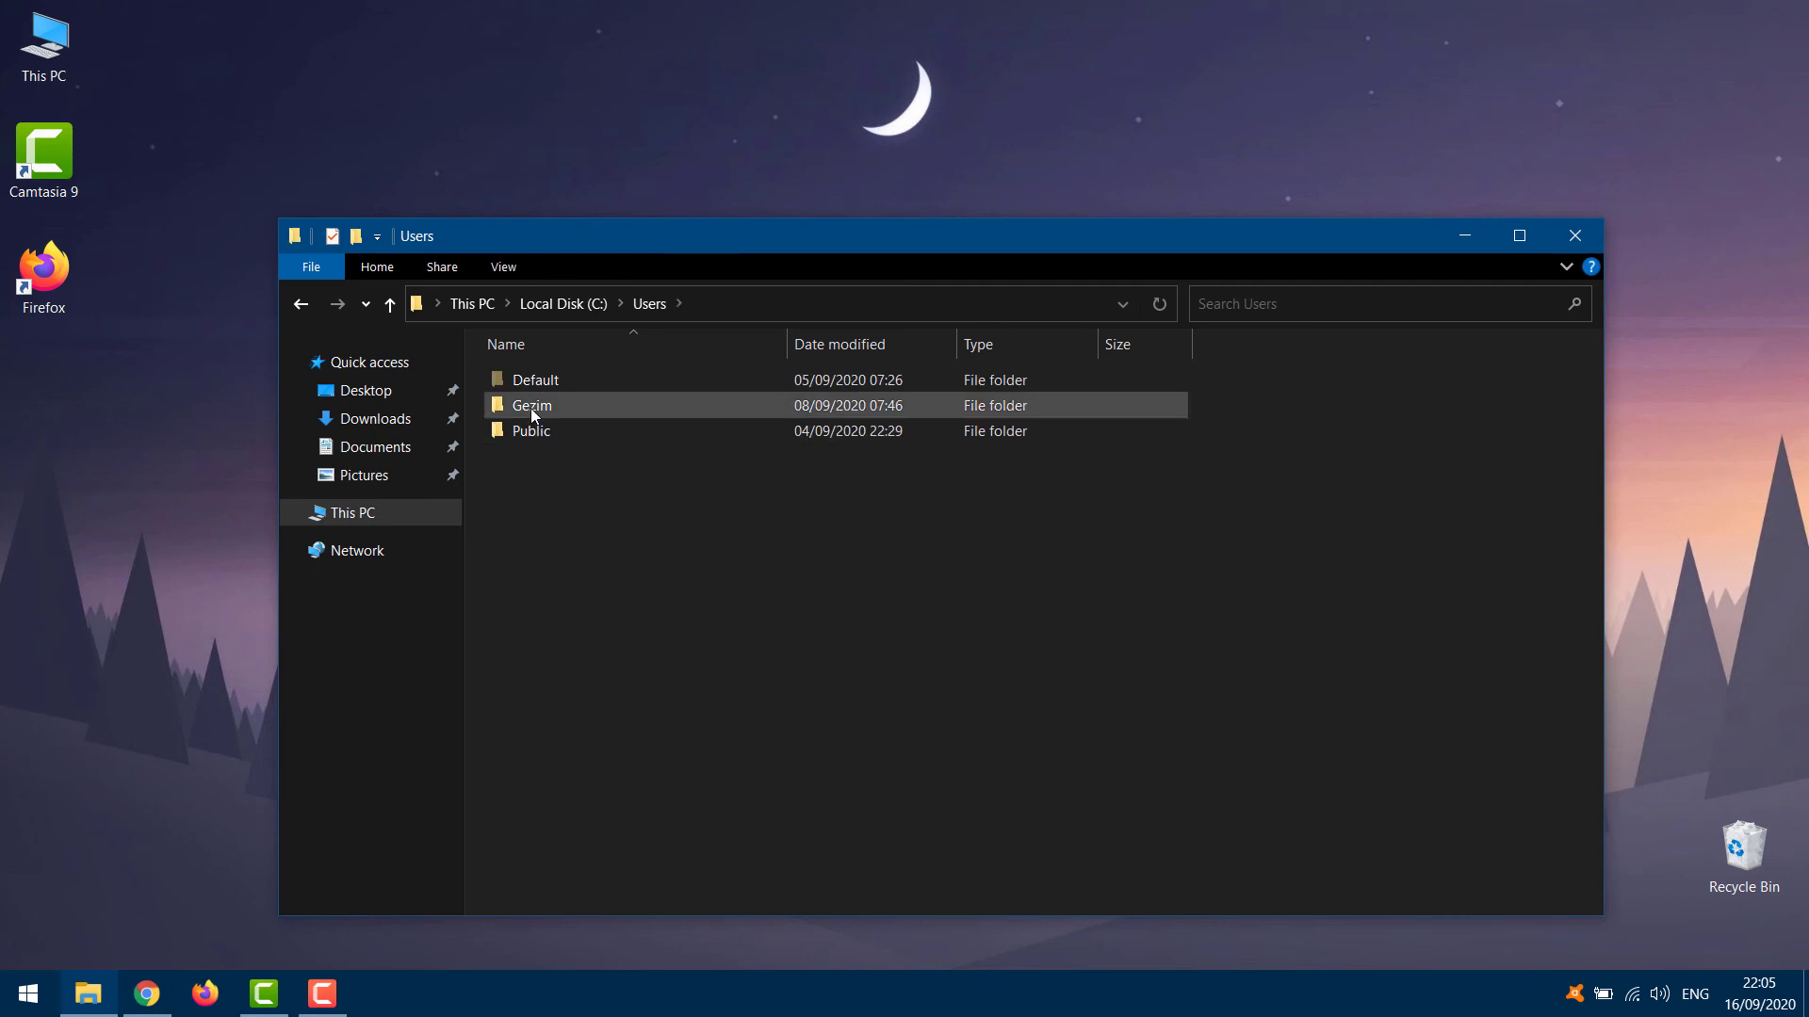
double_click(532, 412)
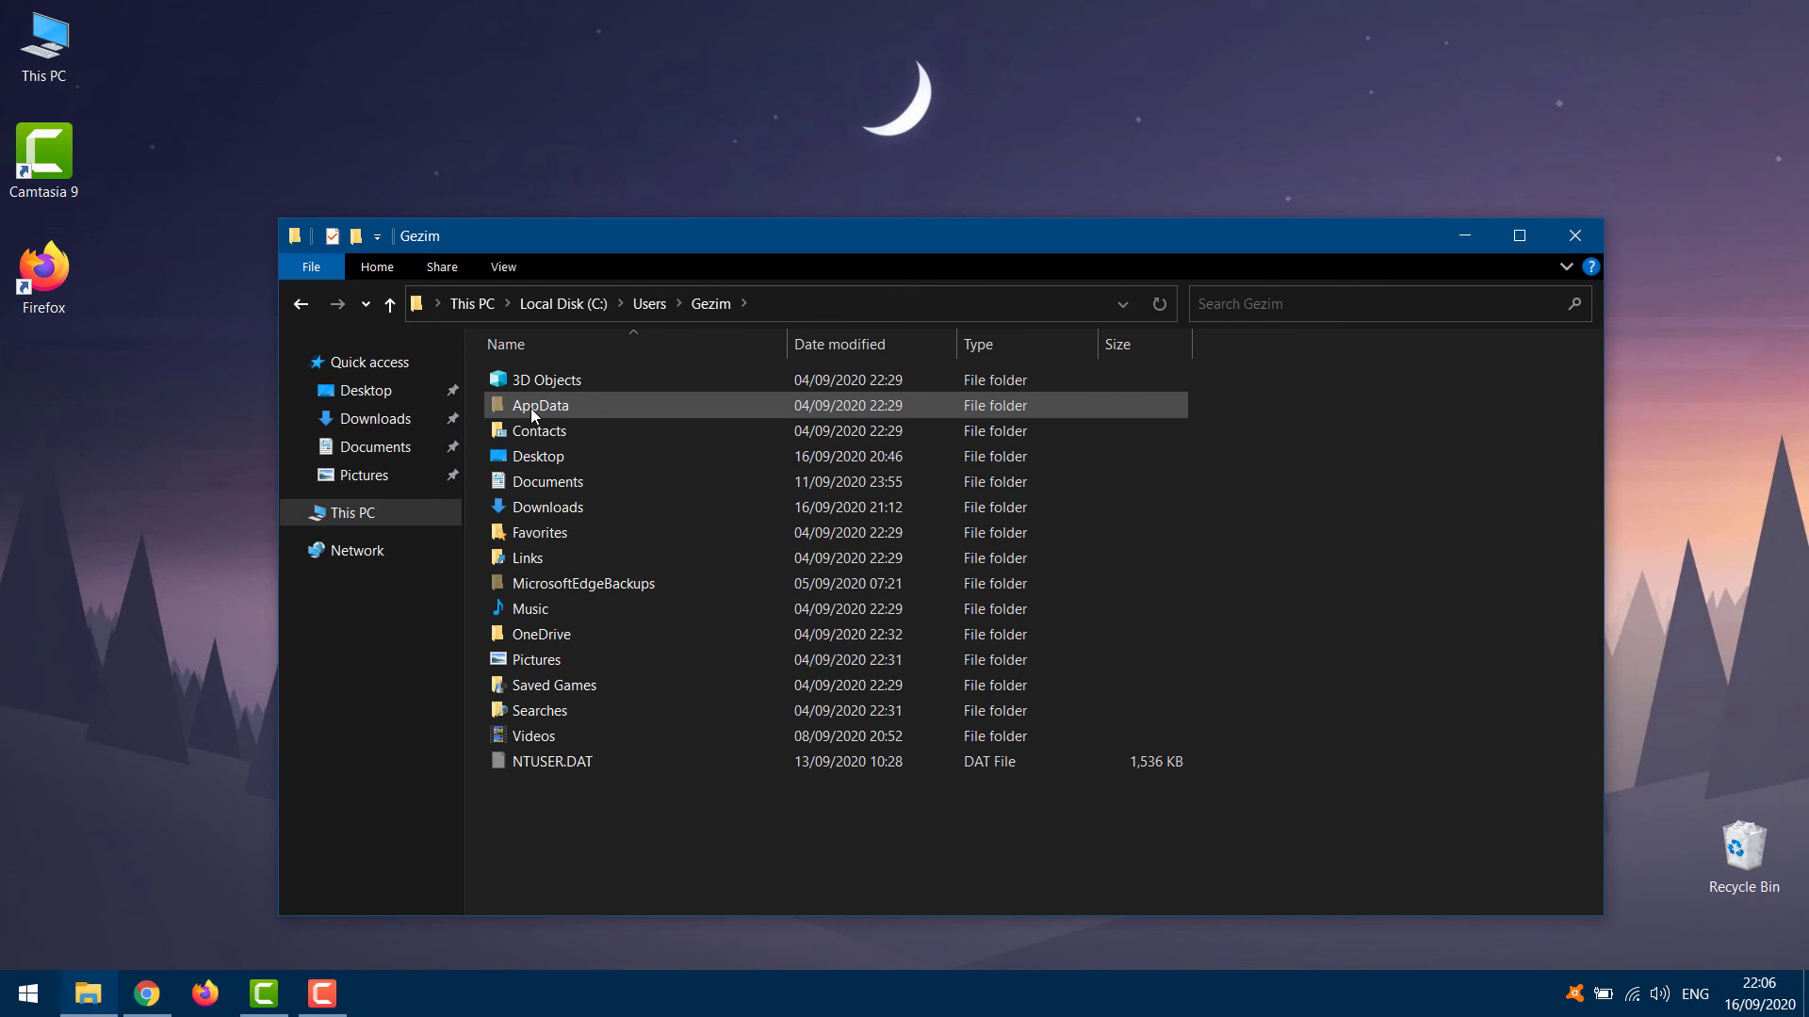
- With hidden items shown, browse into AppData > Local and scroll down to IconCache.db
left_click(506, 267)
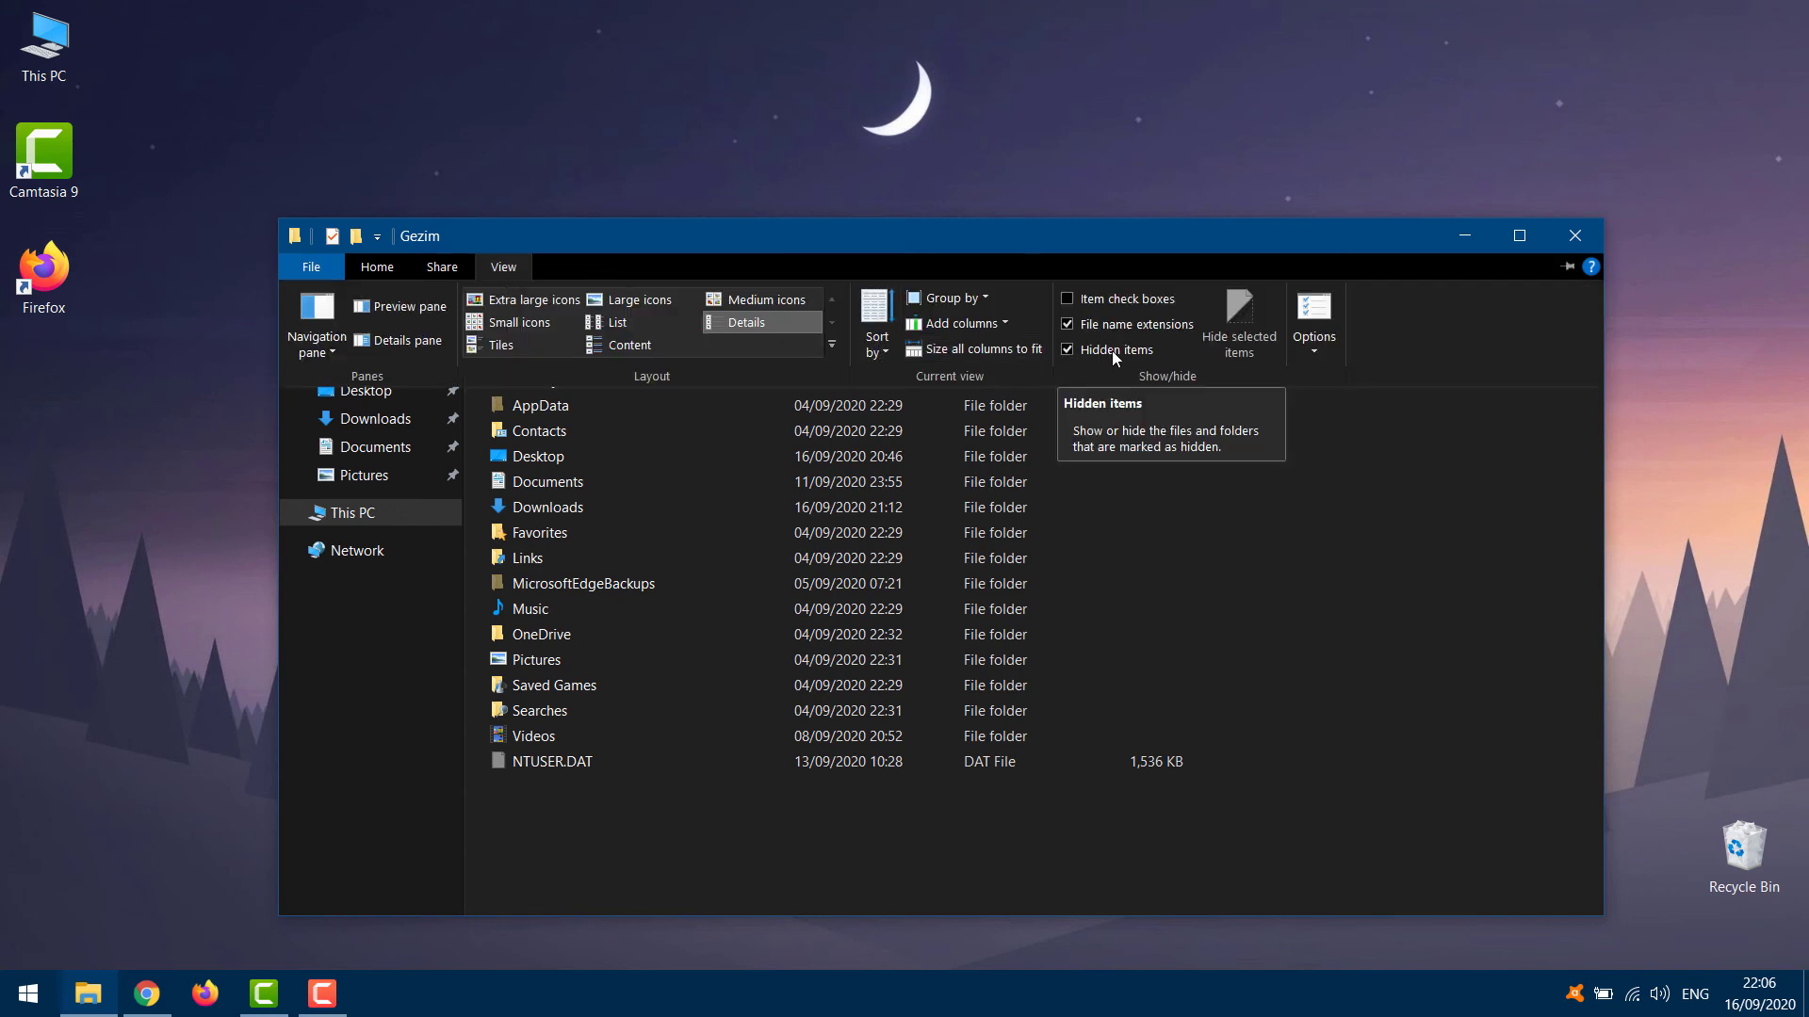
left_click(1366, 552)
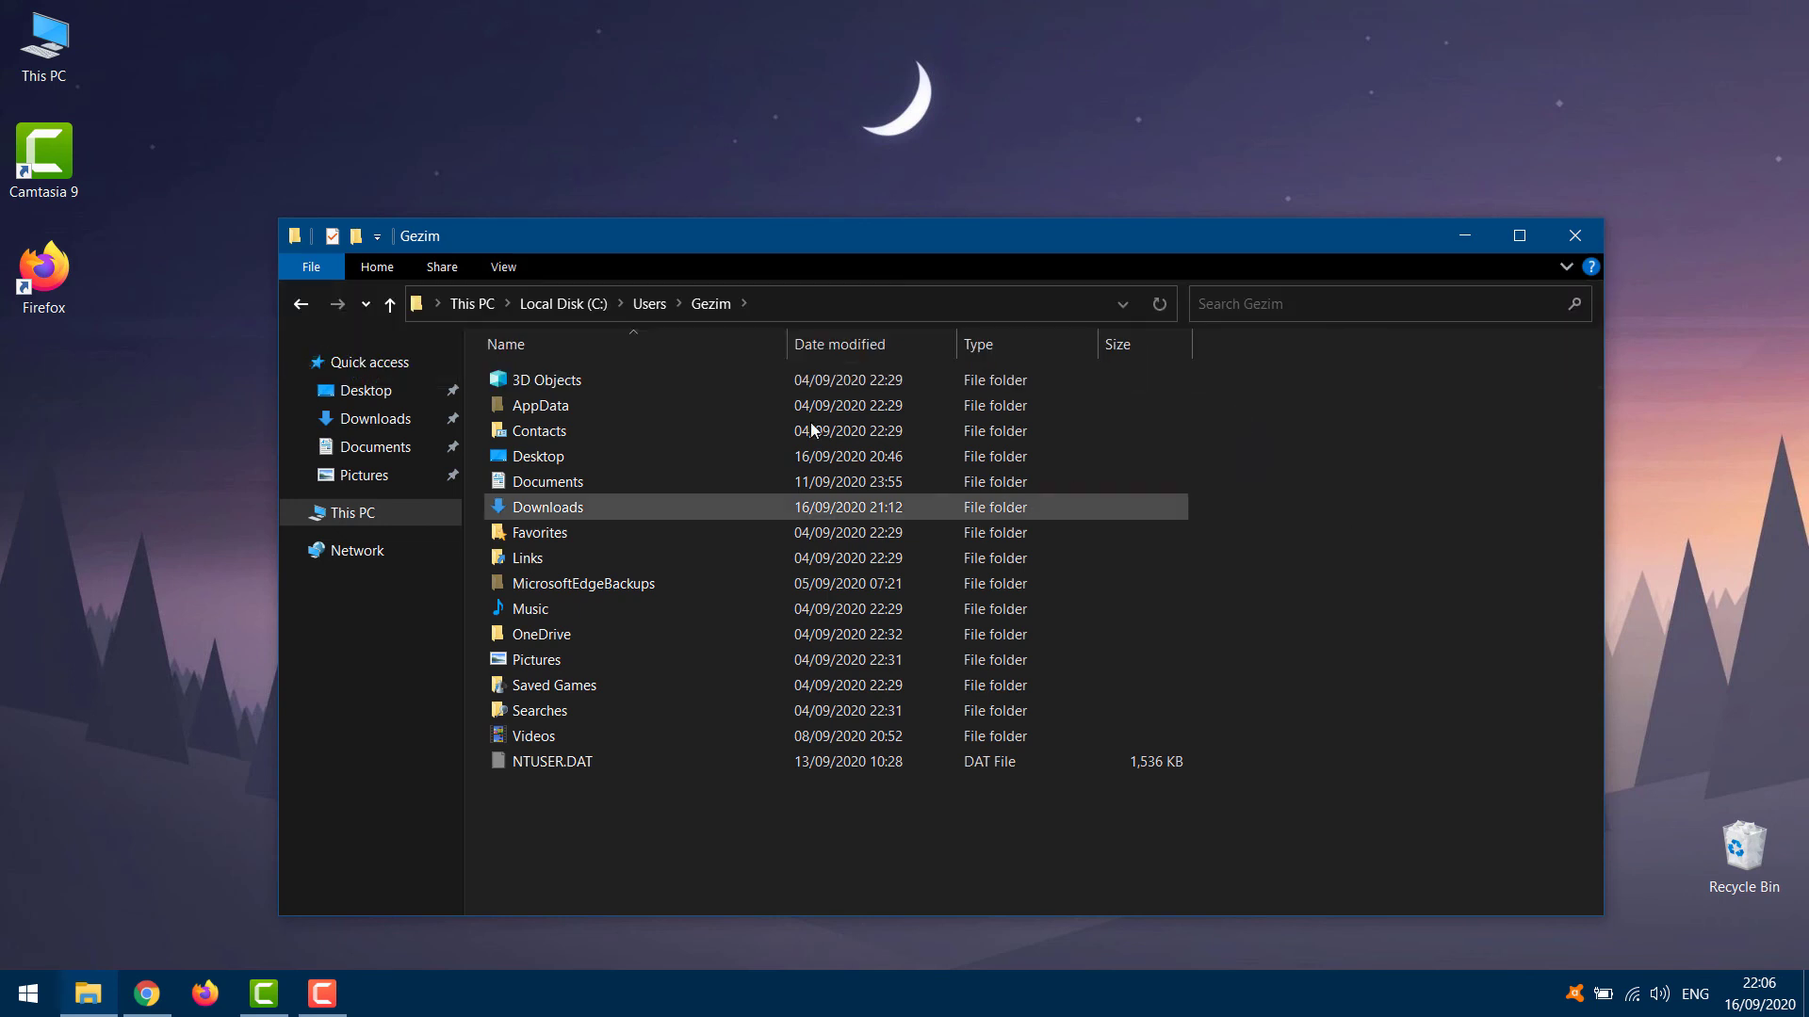
double_click(532, 404)
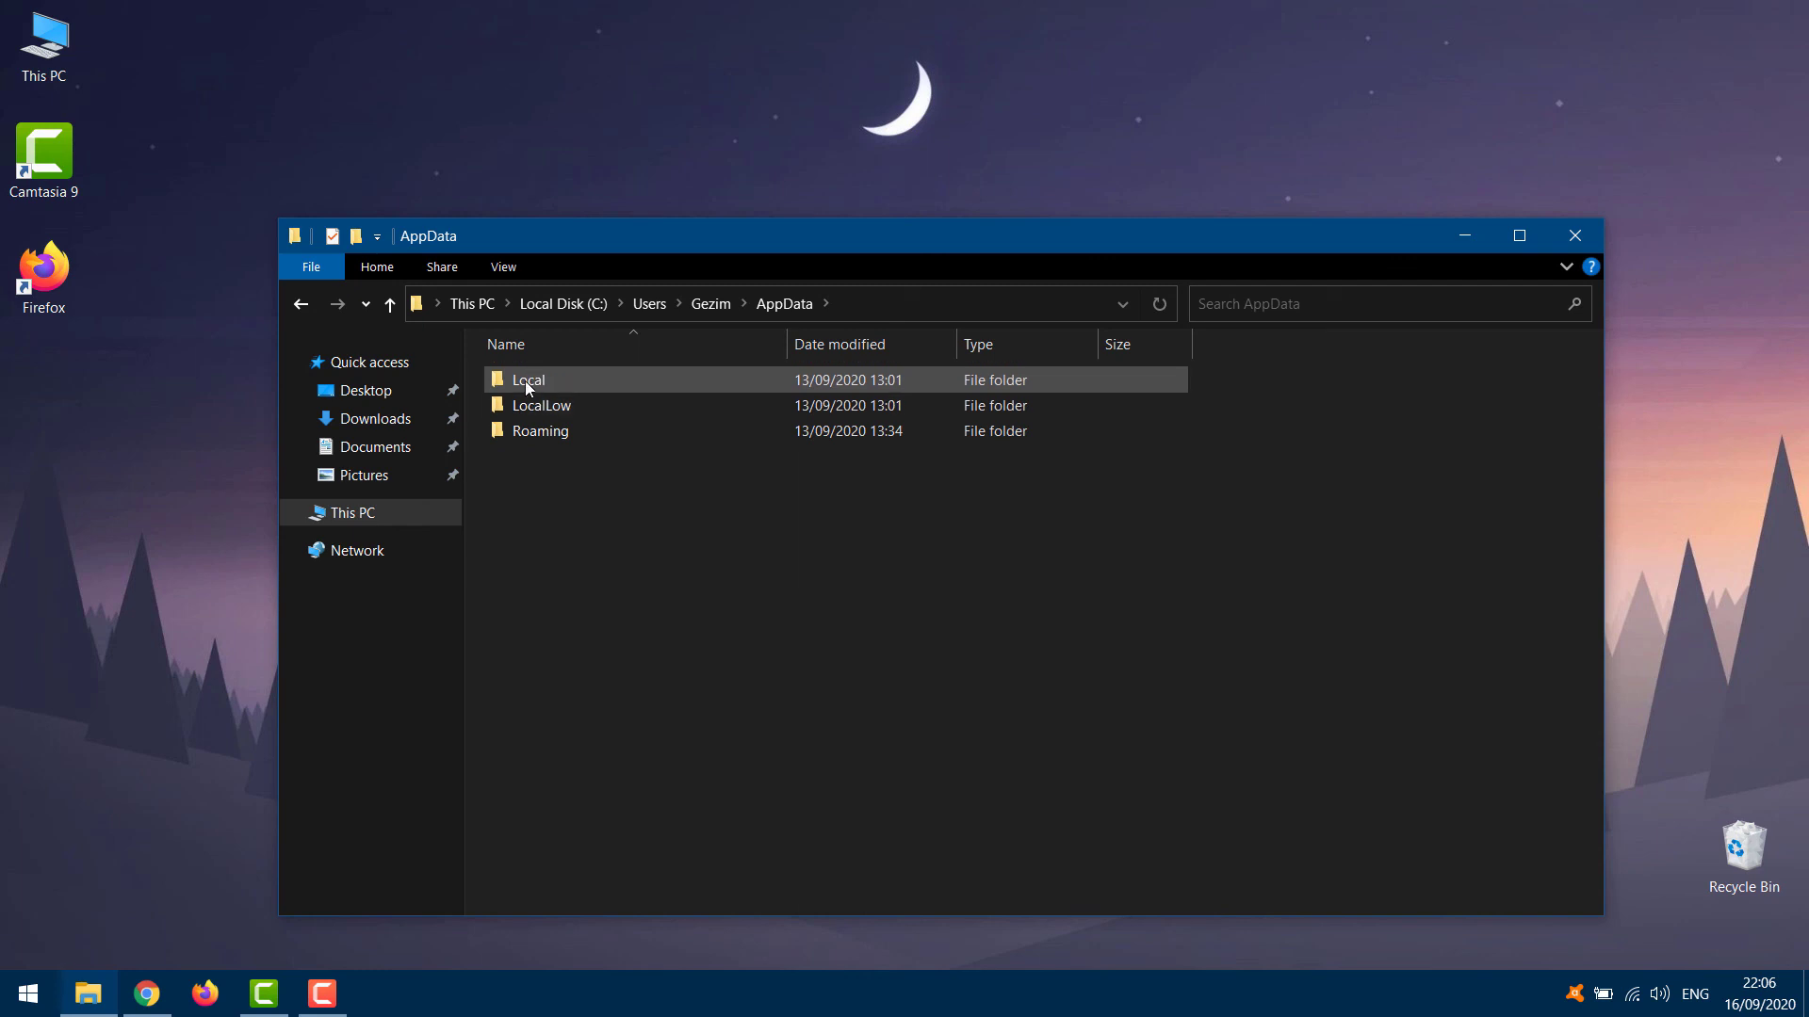
double_click(524, 381)
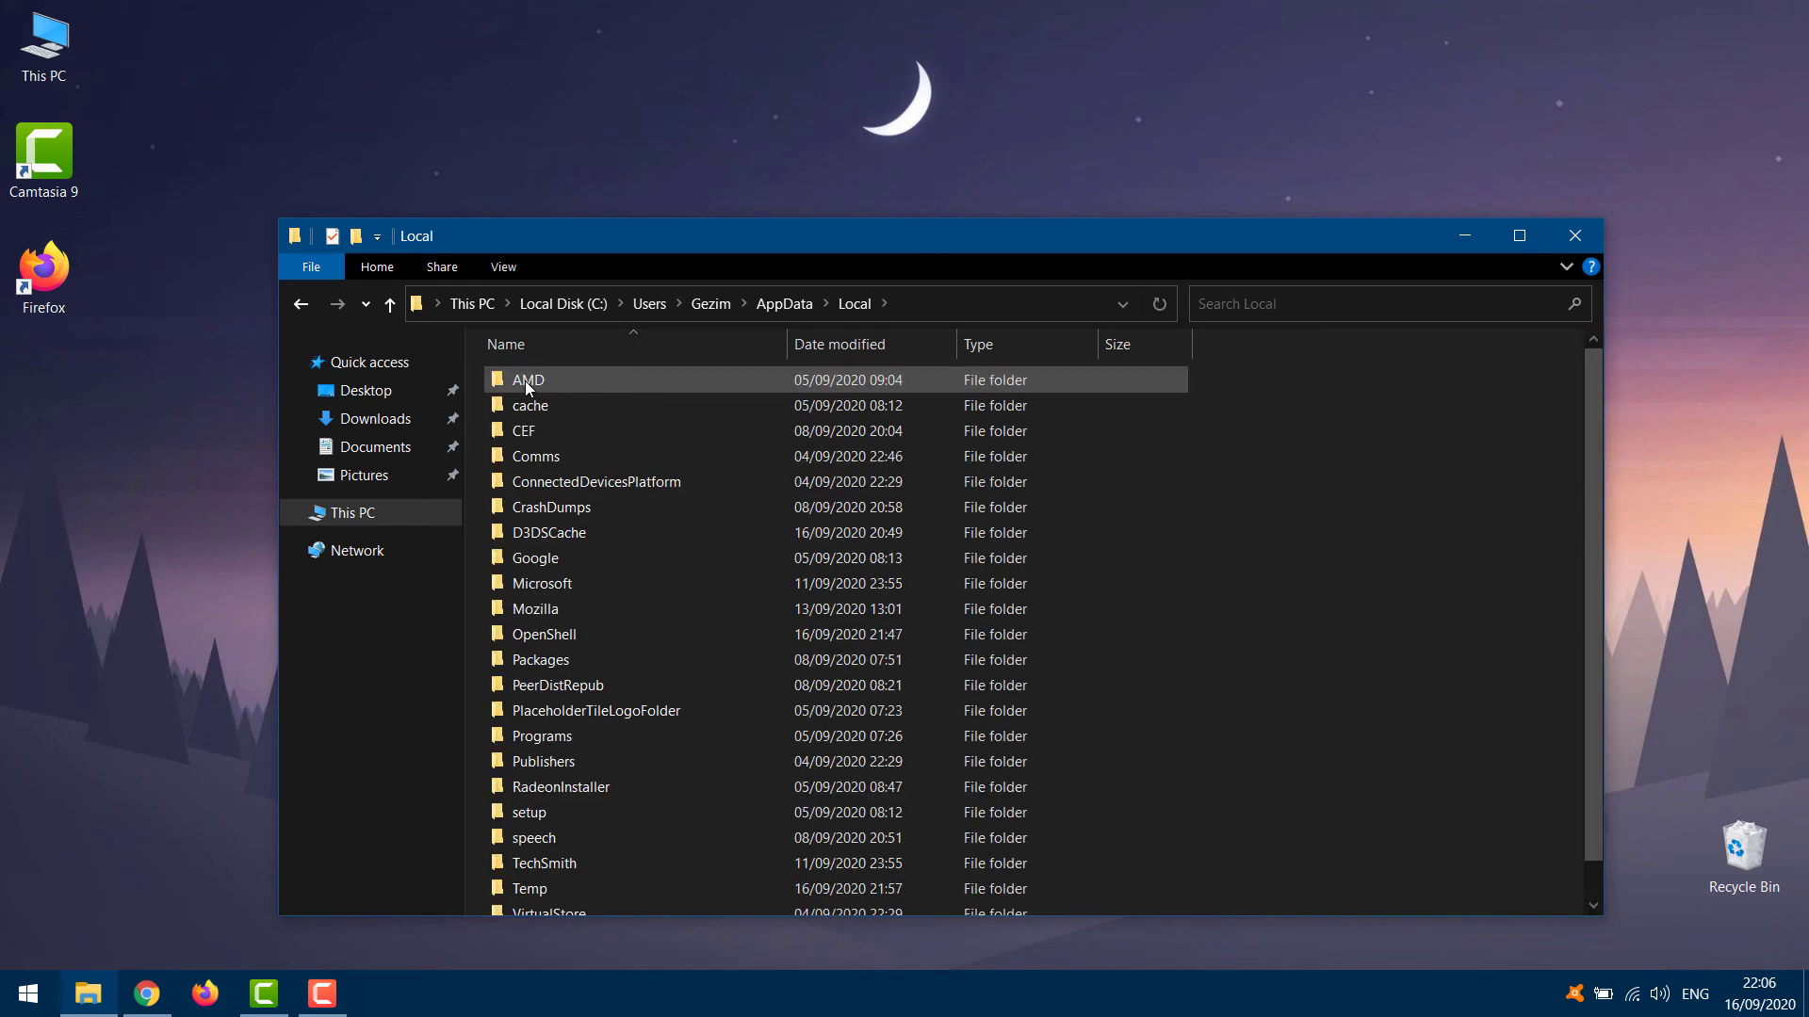
scroll(612, 605, "down", 1)
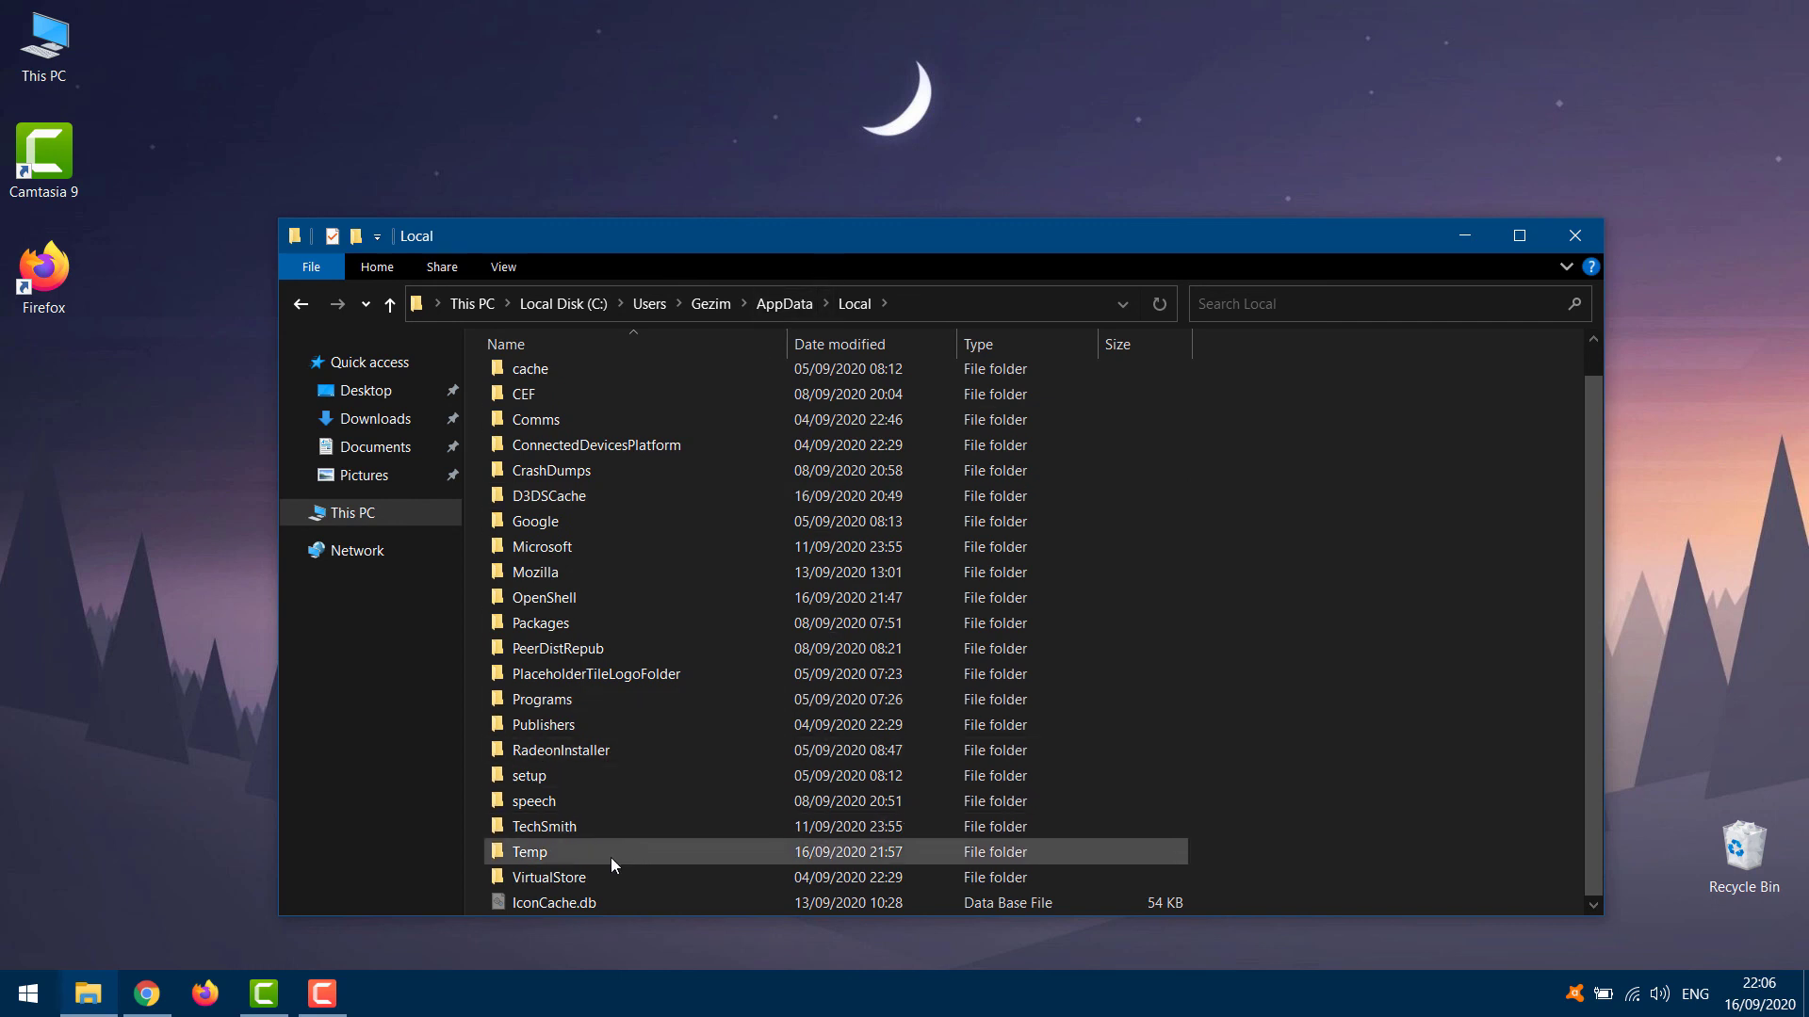
- Delete the IconCache.db file from the Local folder
left_click(556, 900)
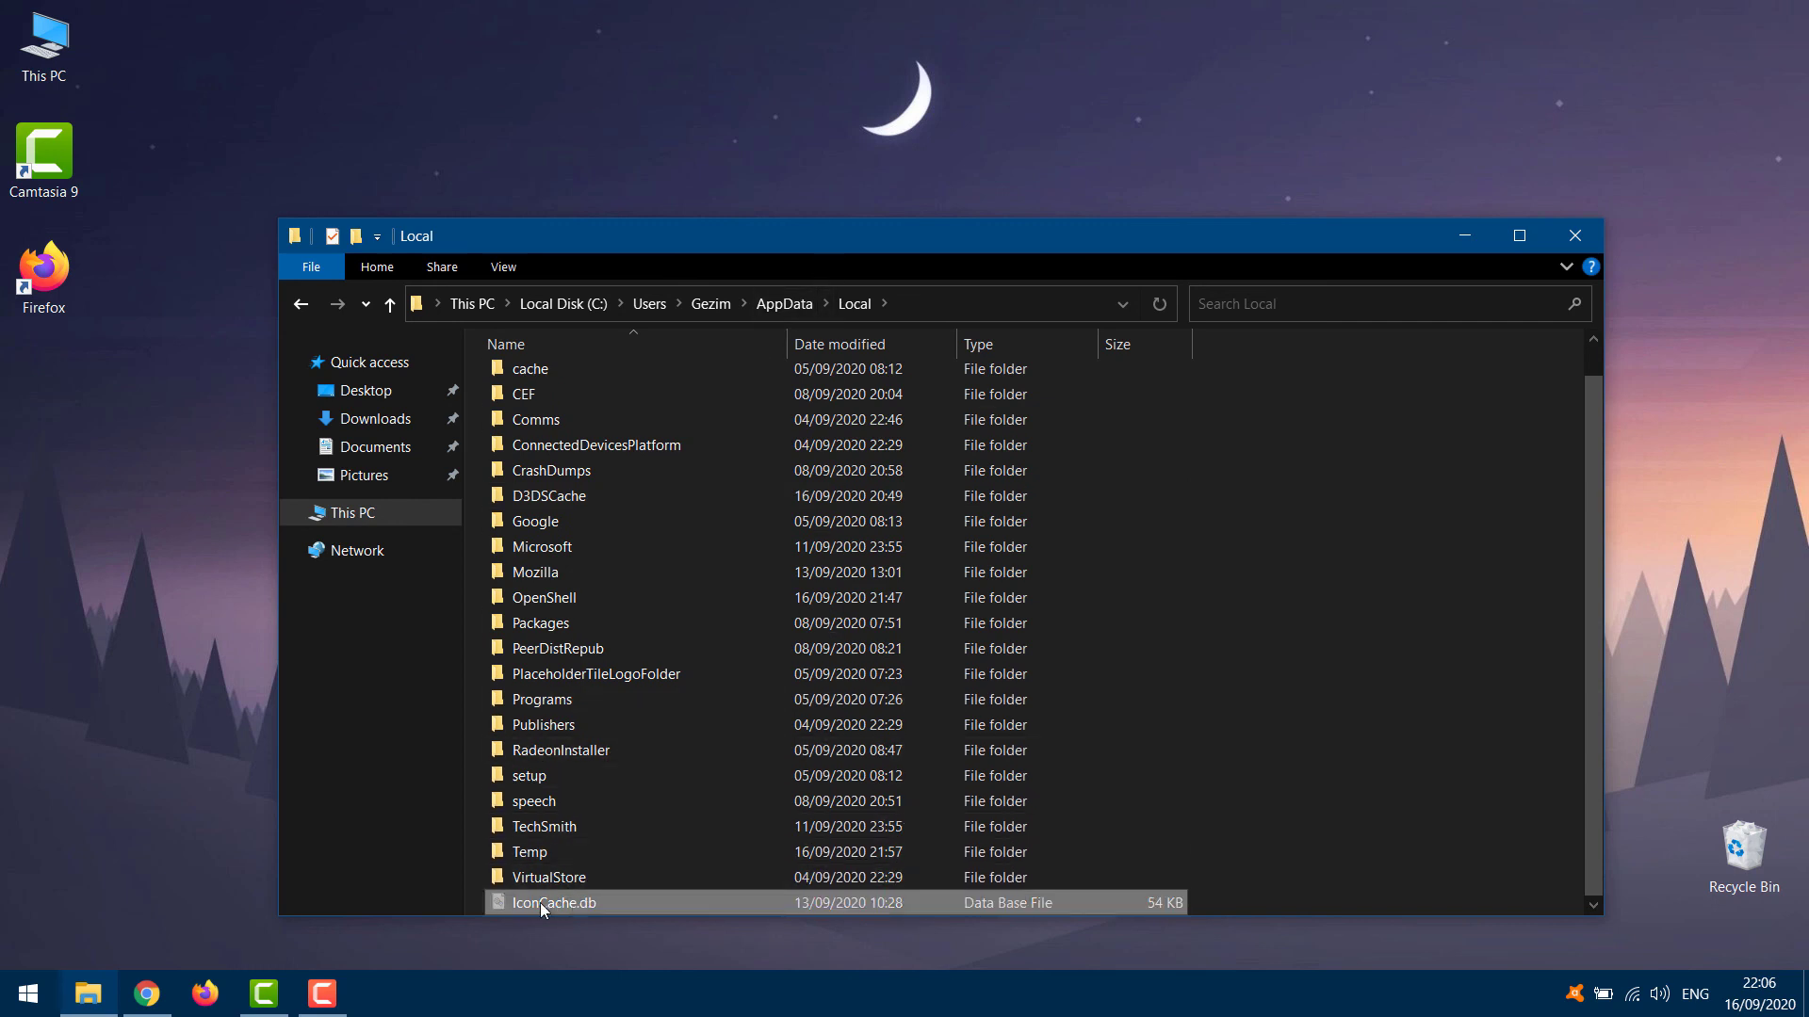
right_click(551, 909)
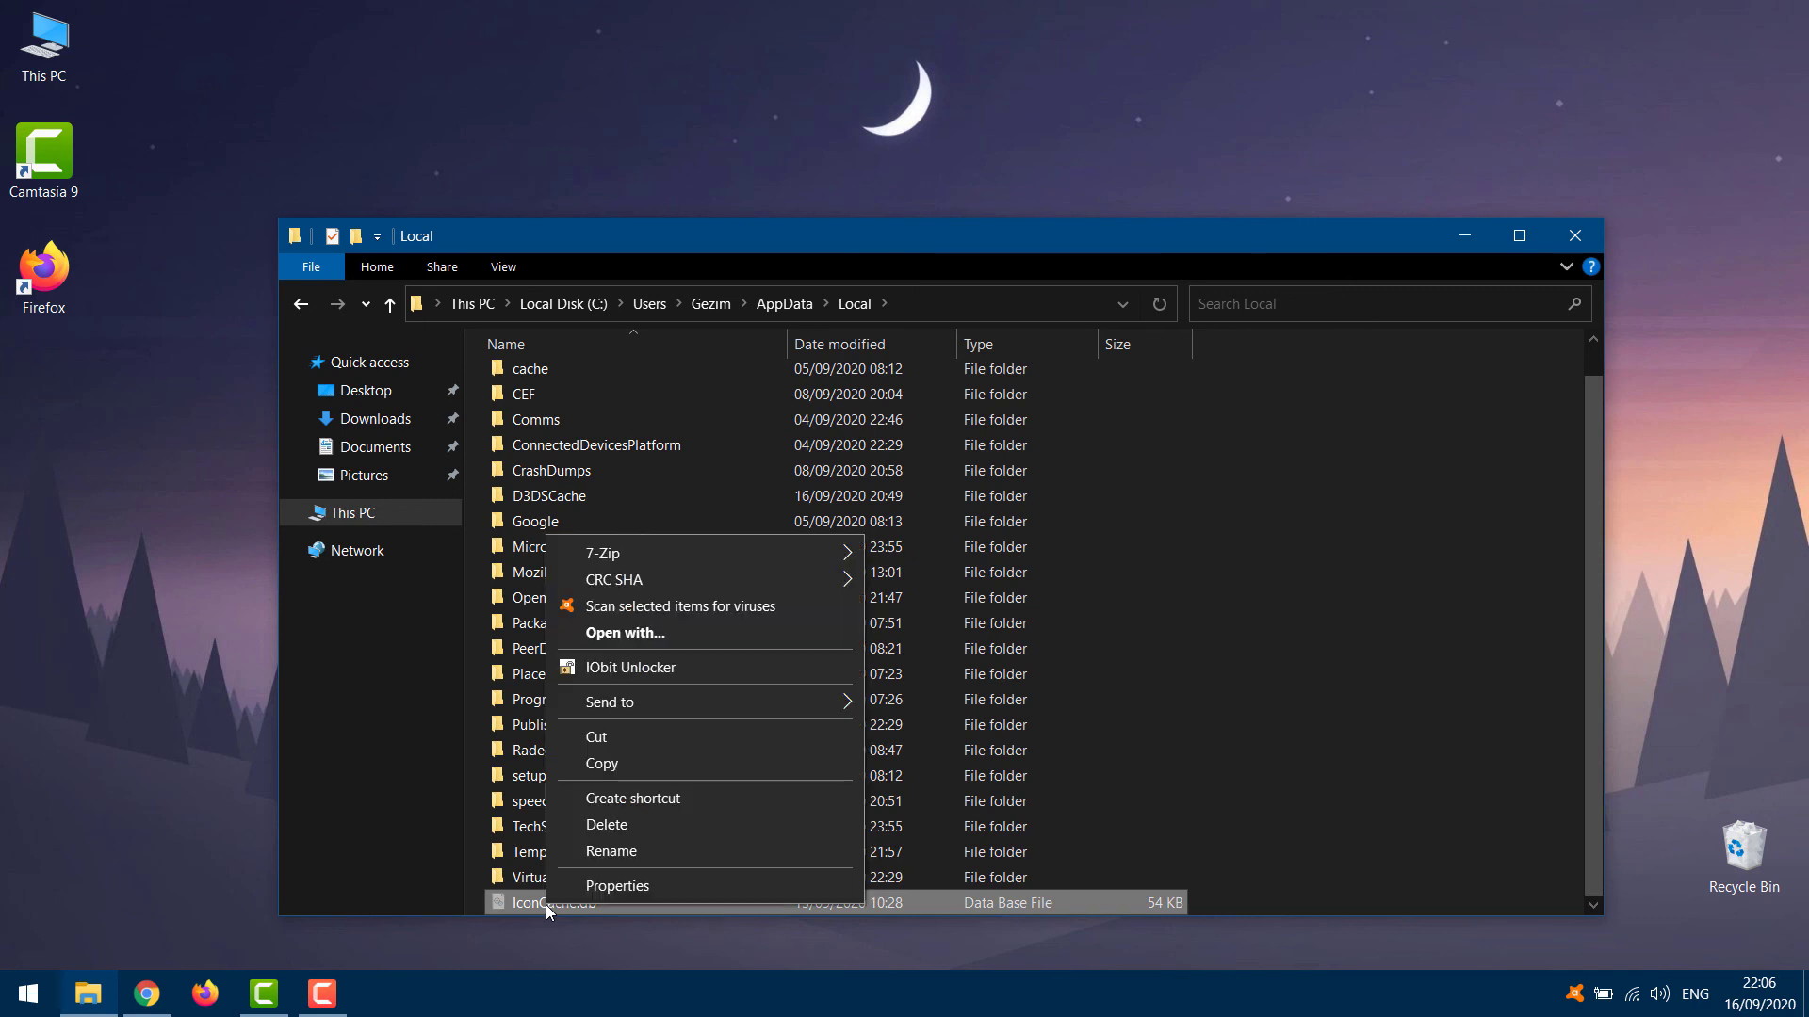
left_click(591, 826)
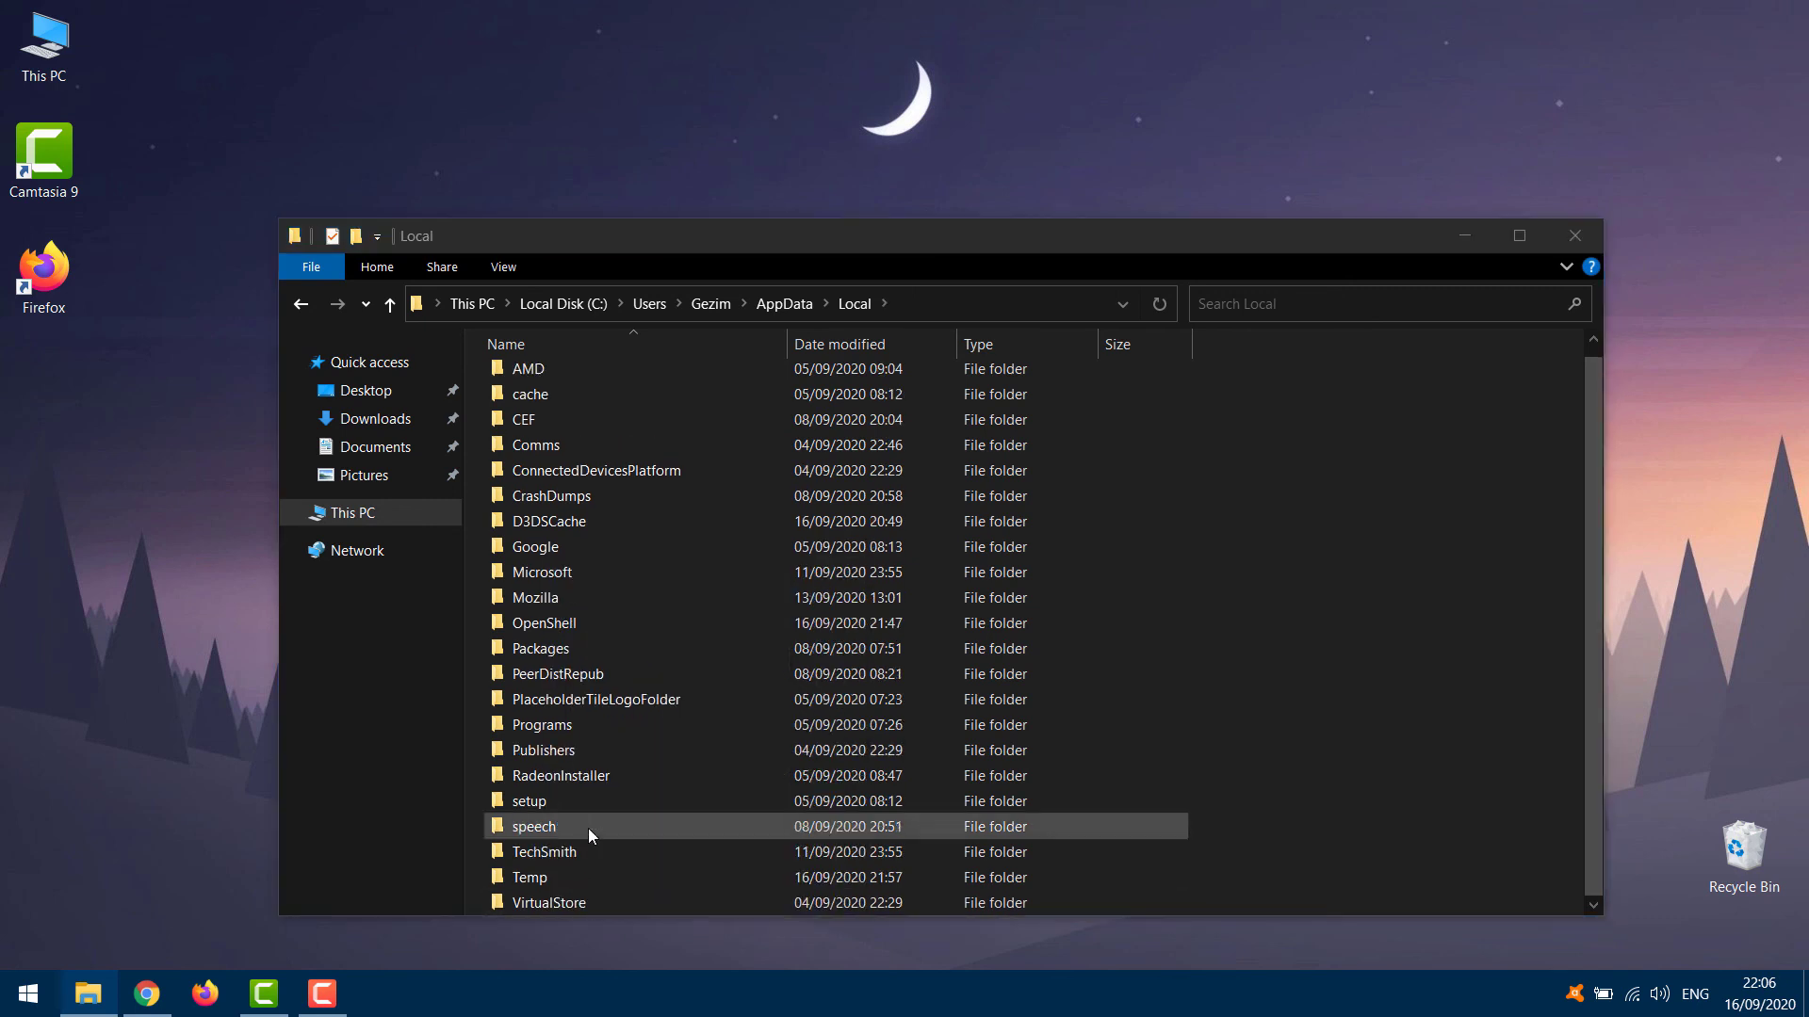
- Empty the Recycle Bin, permanently deleting its 9 items
right_click(1732, 833)
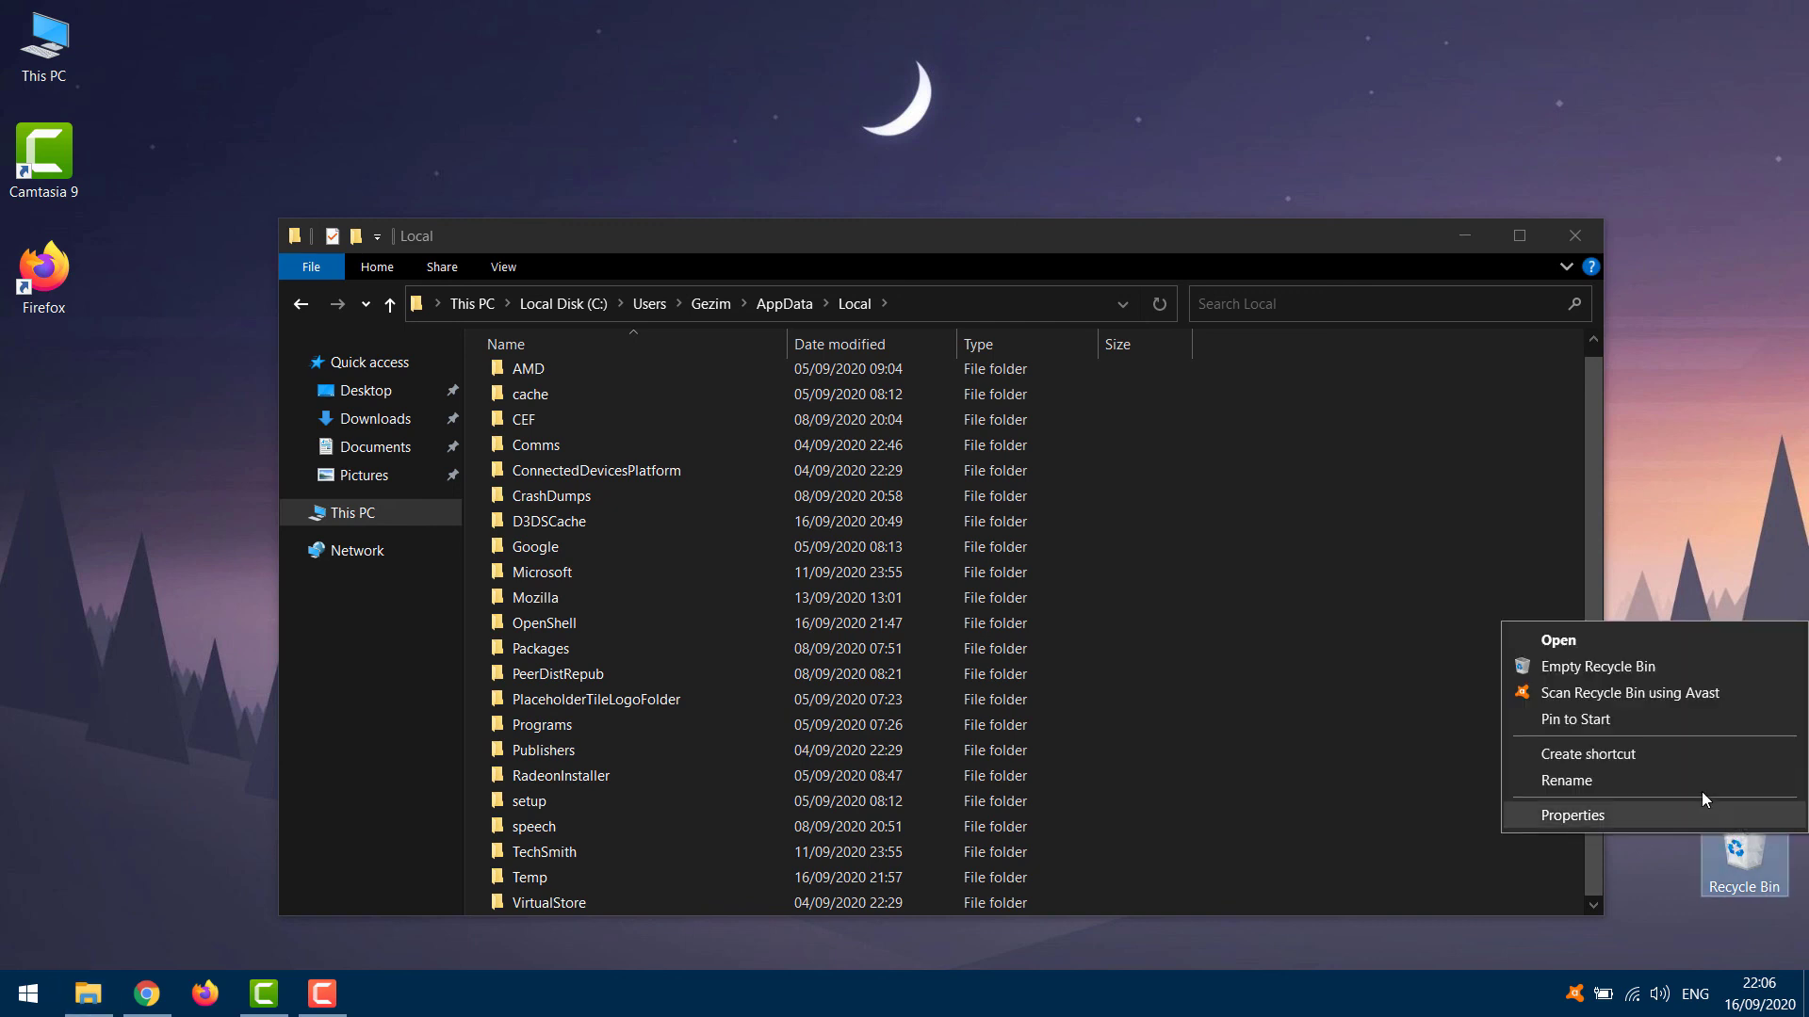
left_click(1596, 665)
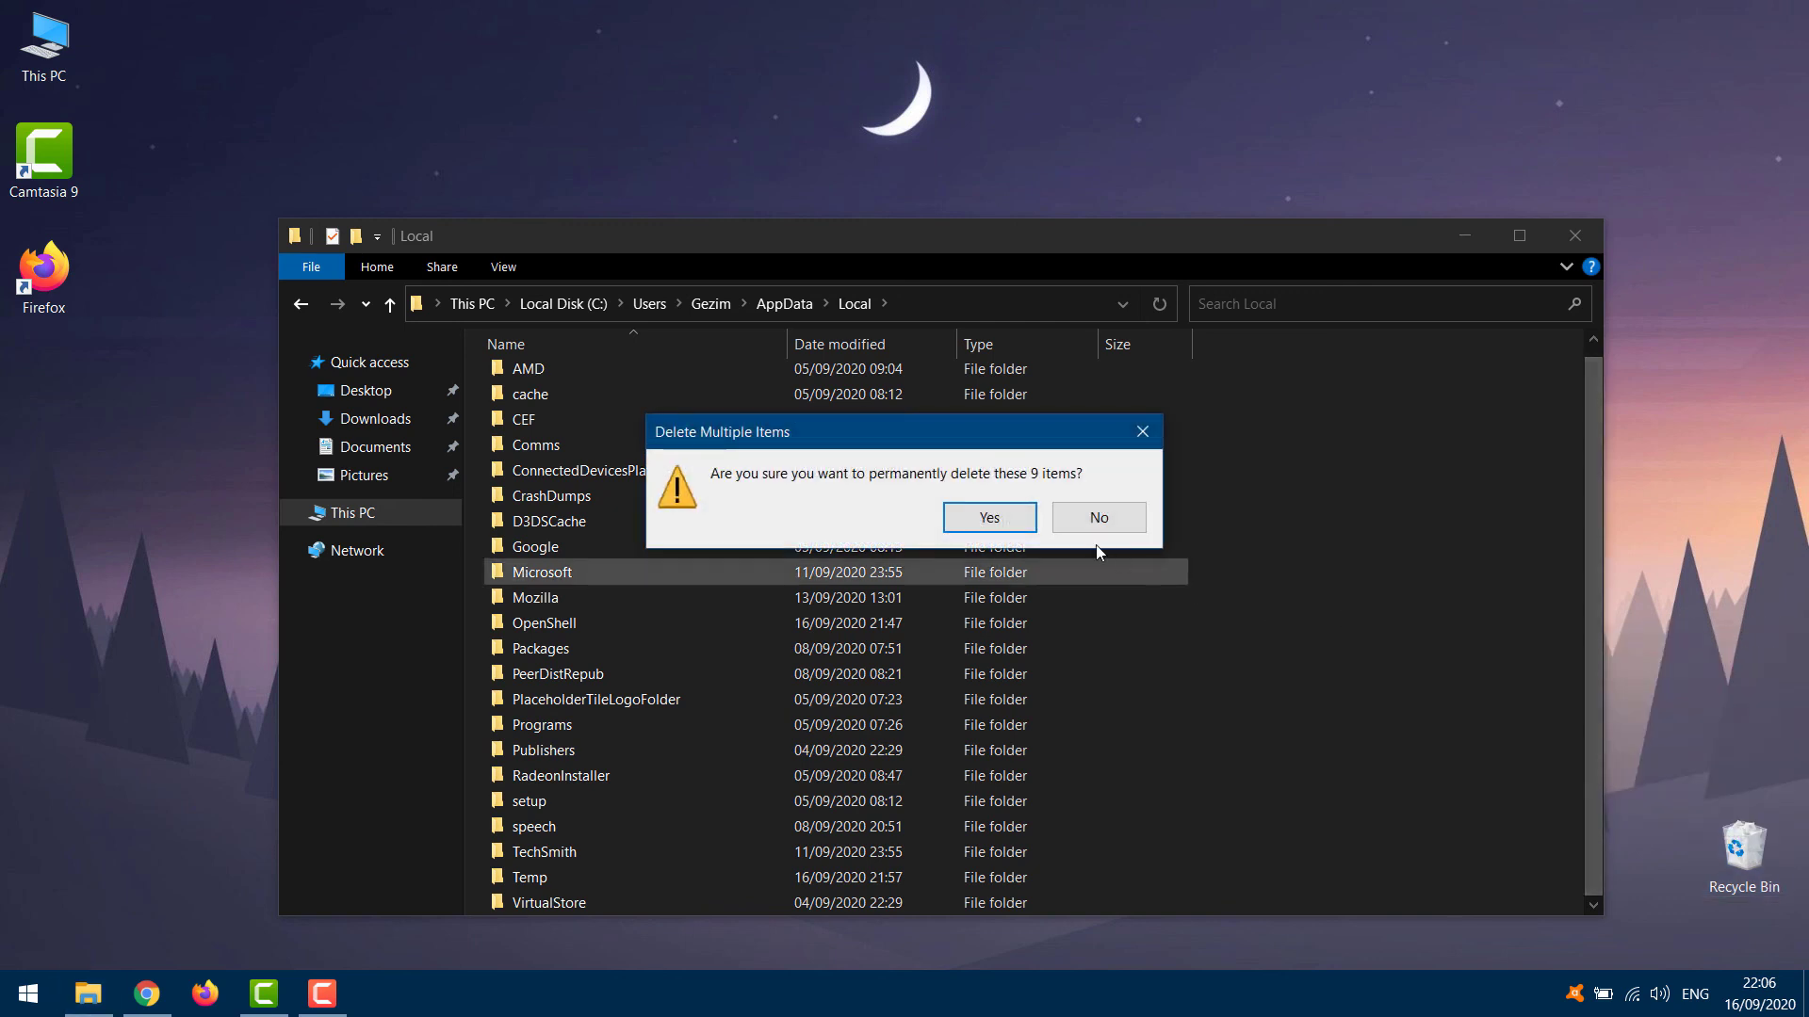
left_click(1015, 518)
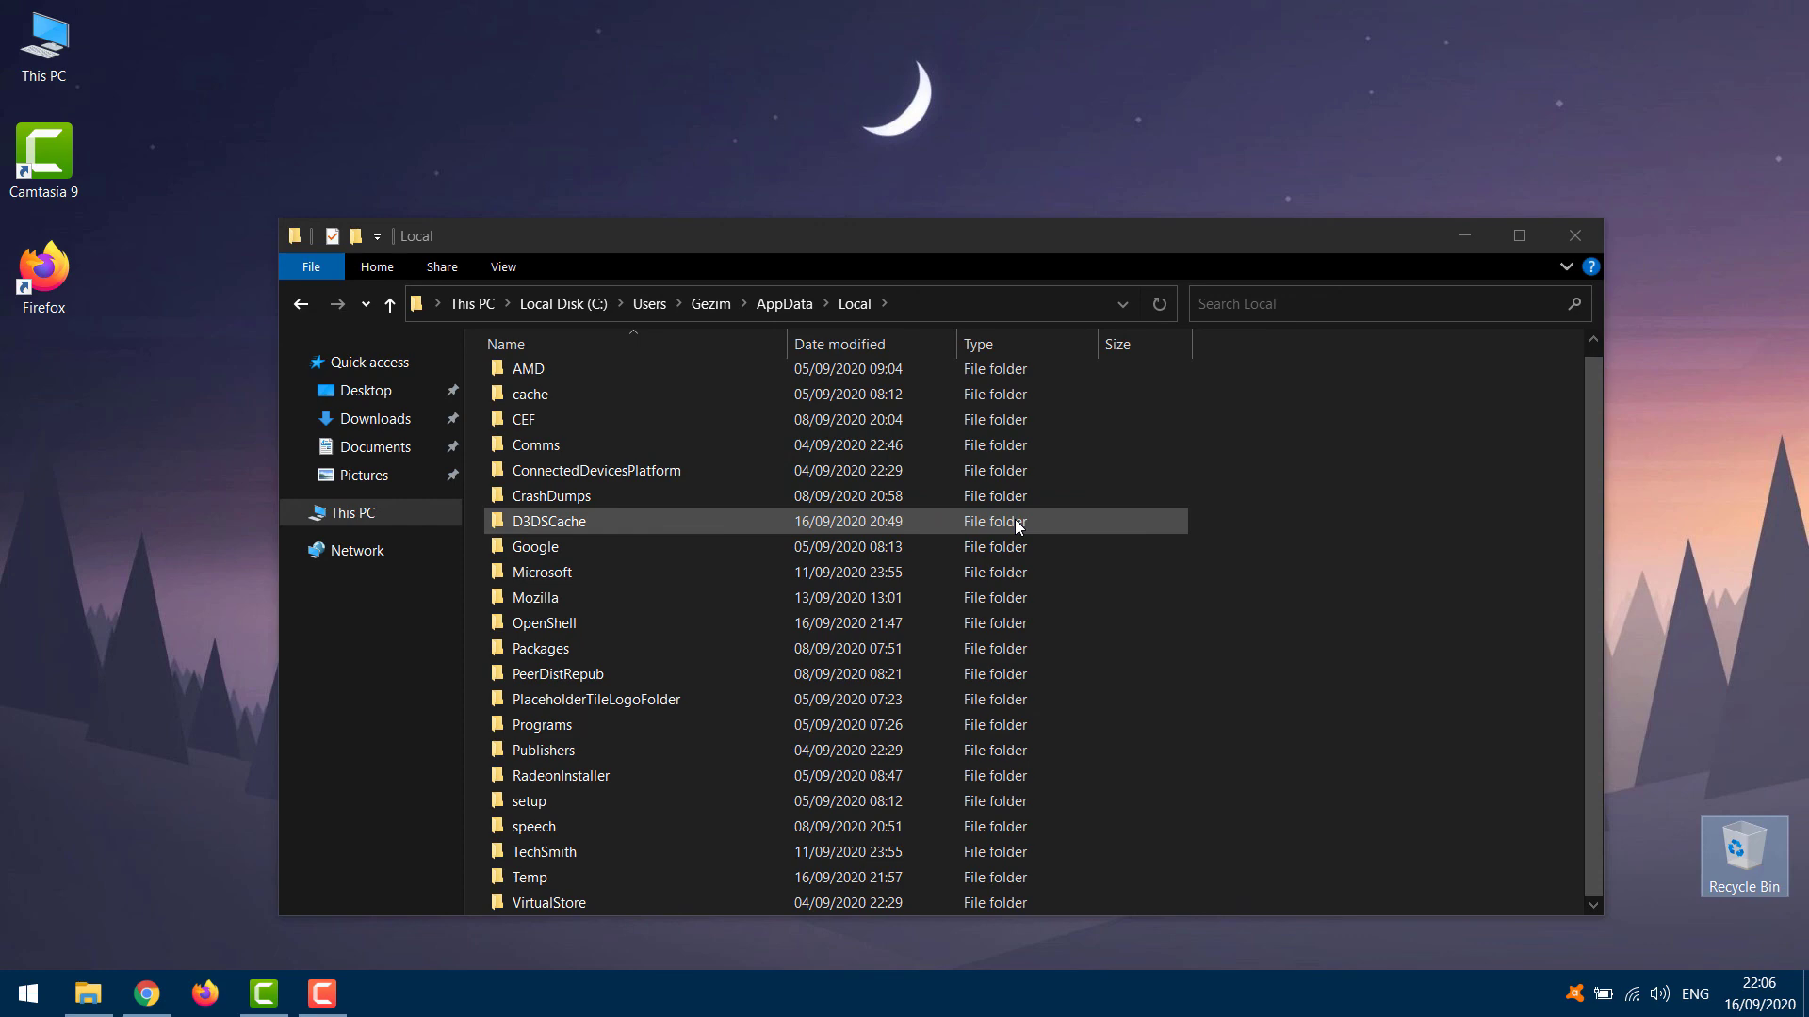
left_click(1270, 584)
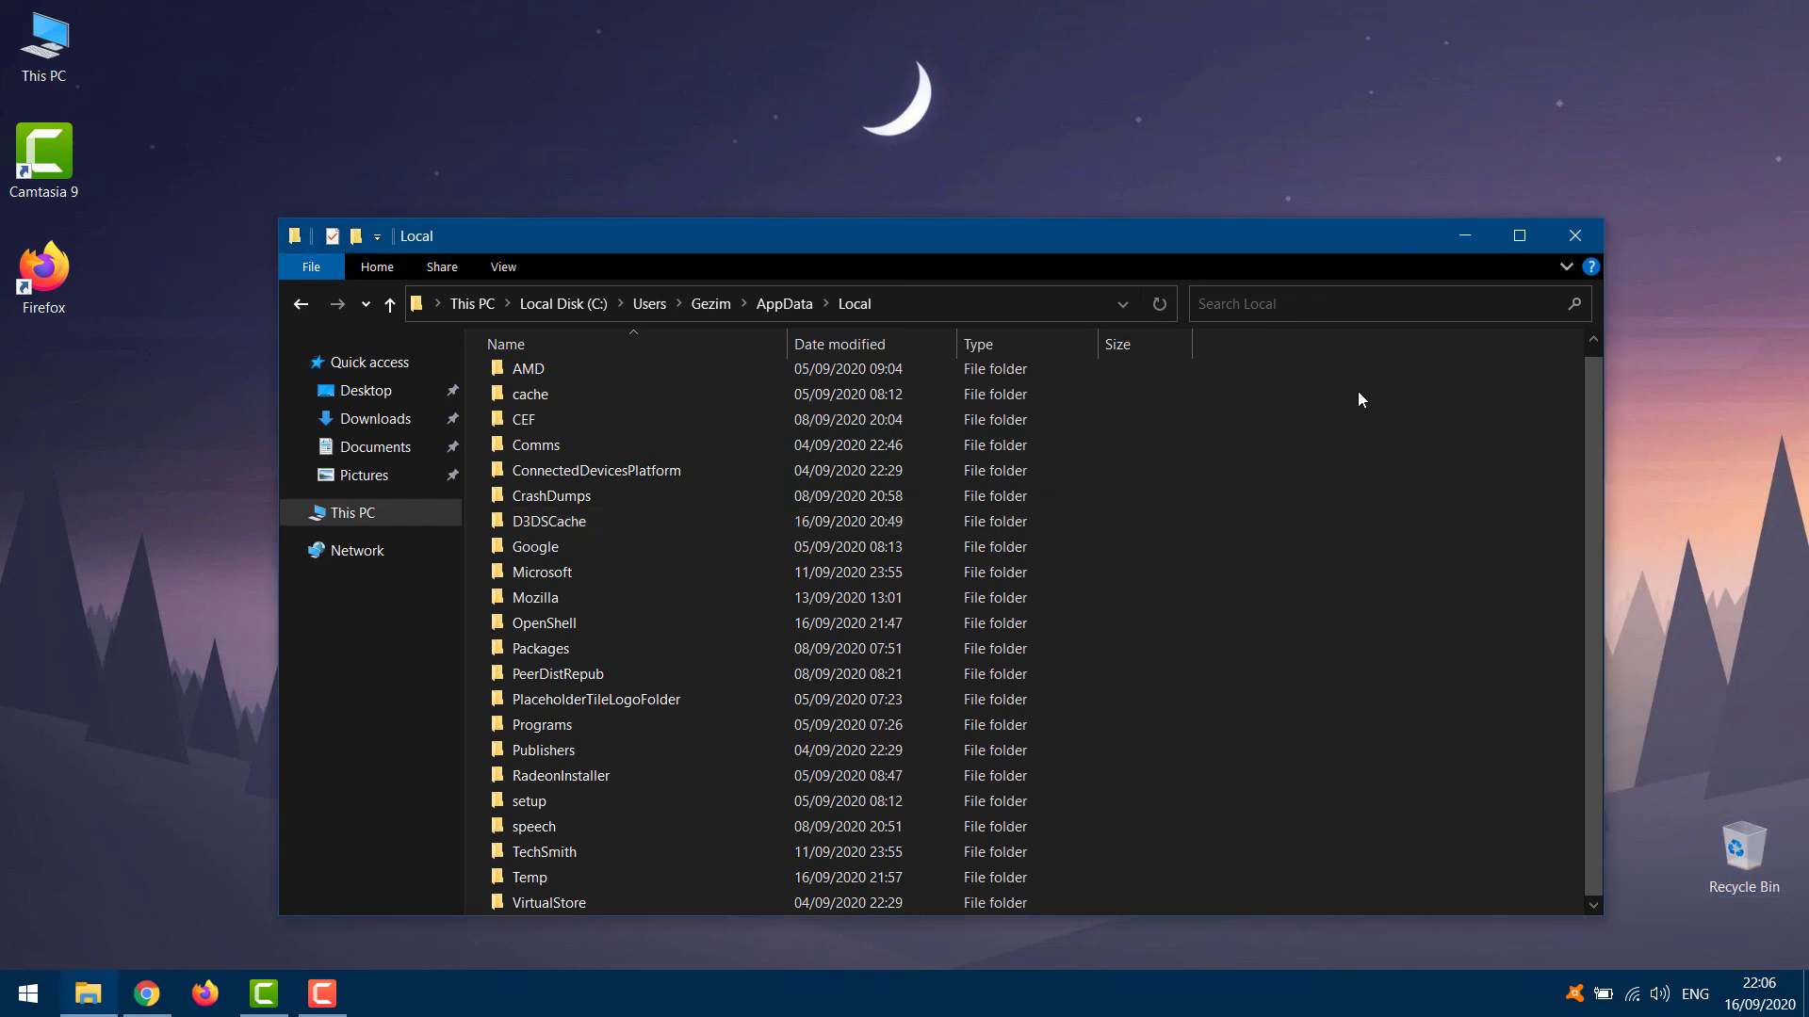
- Close the Local folder window to return to the desktop
left_click(1568, 234)
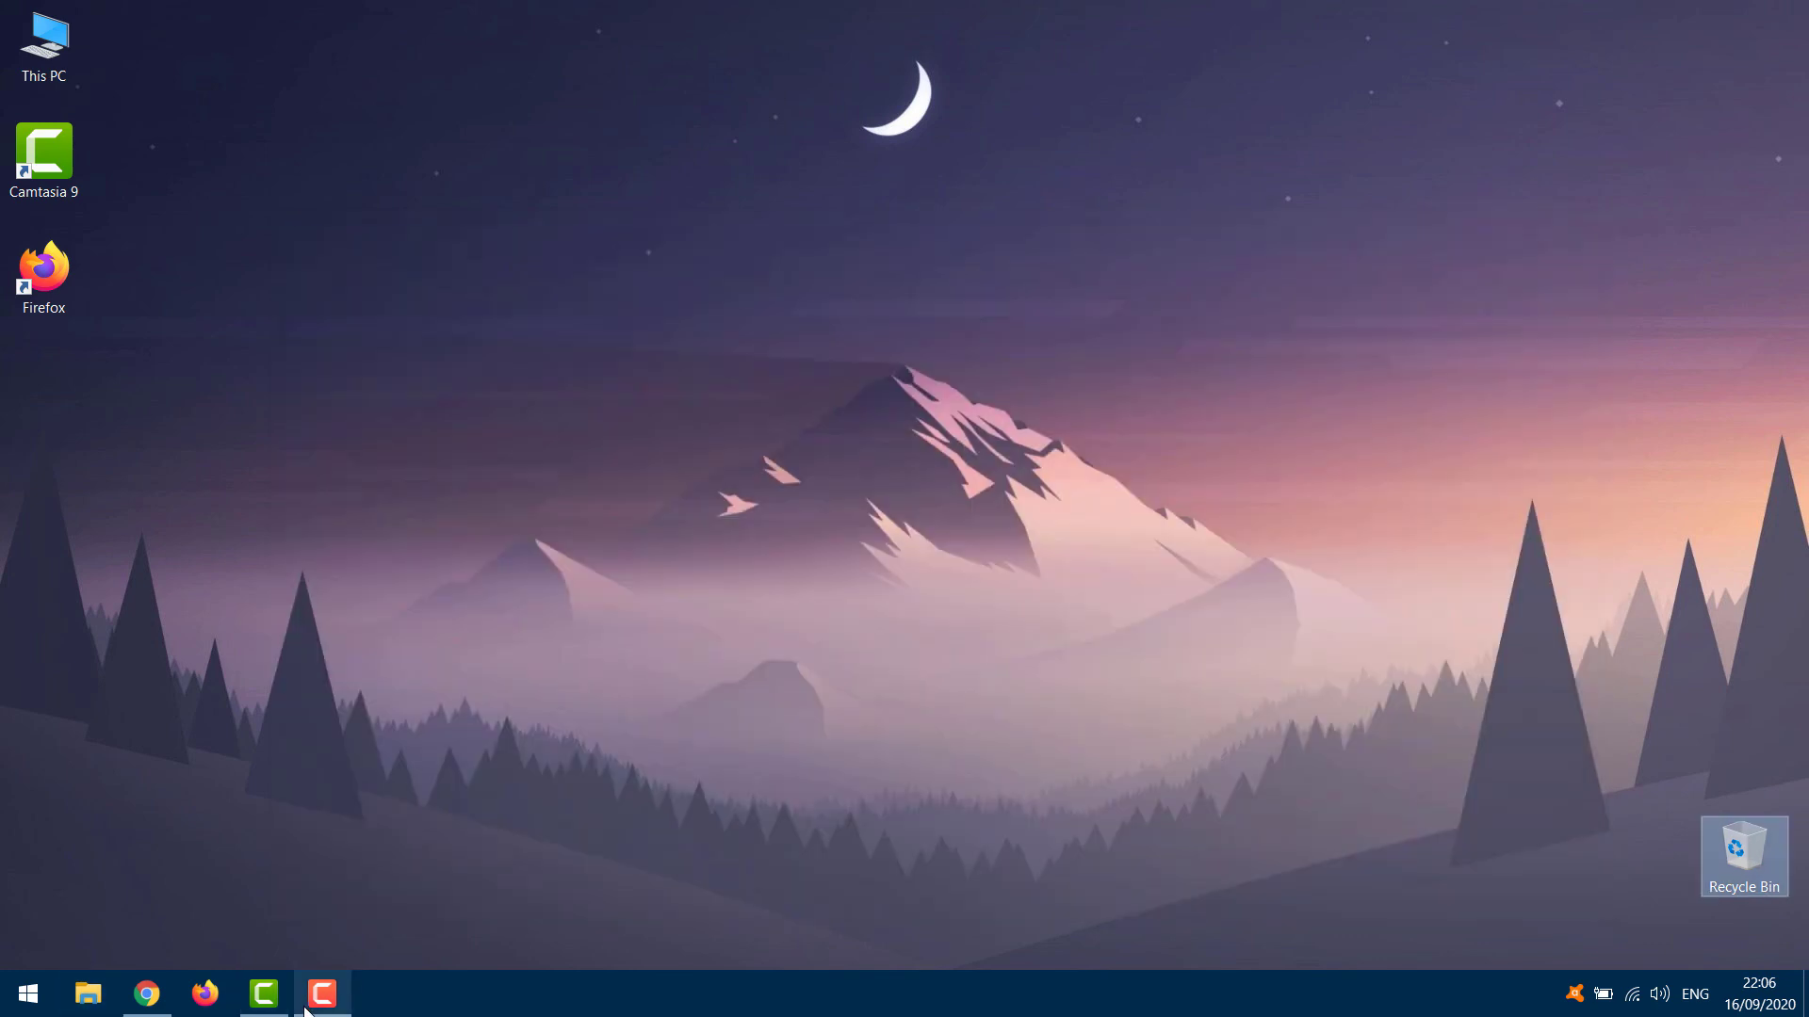